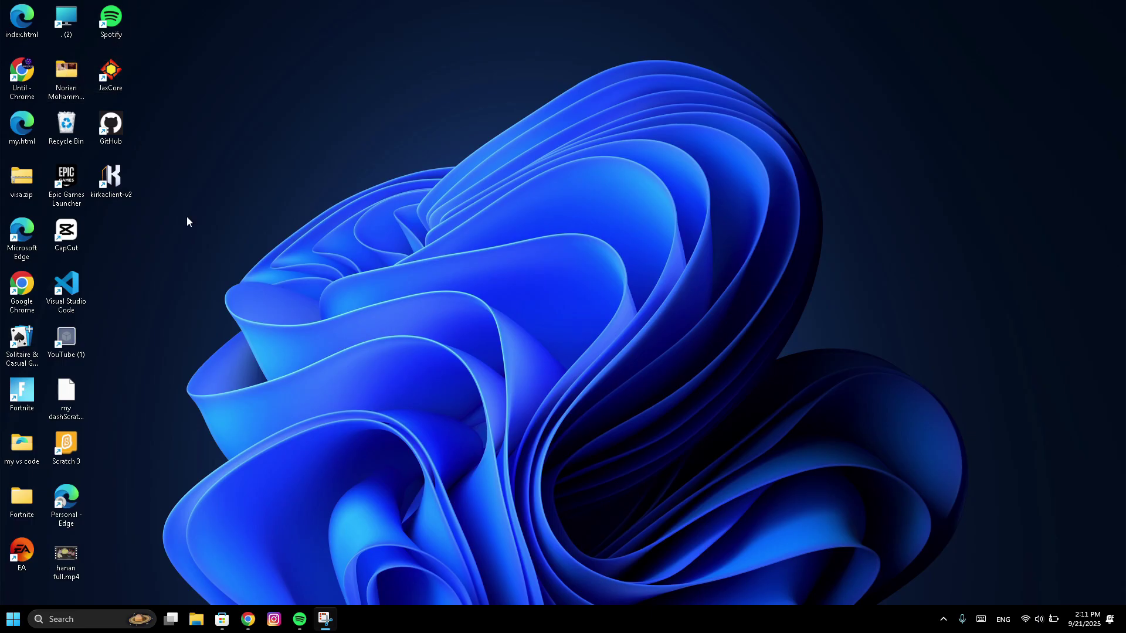
Hide all the desktop icons
right_click(215, 200)
mouse_move(268, 215)
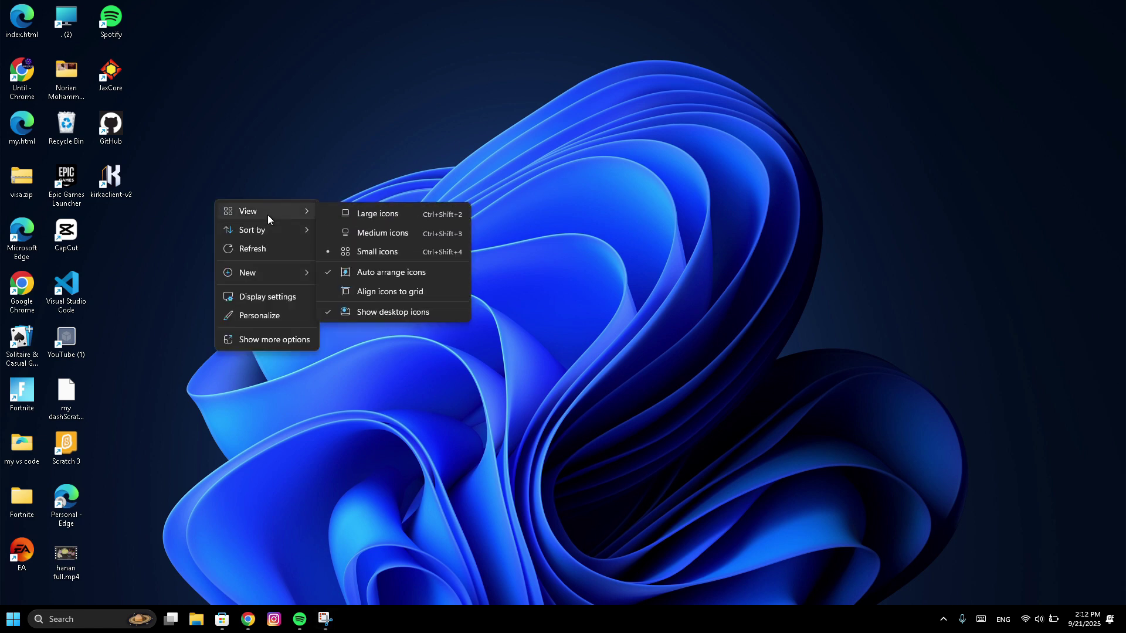
left_click(349, 317)
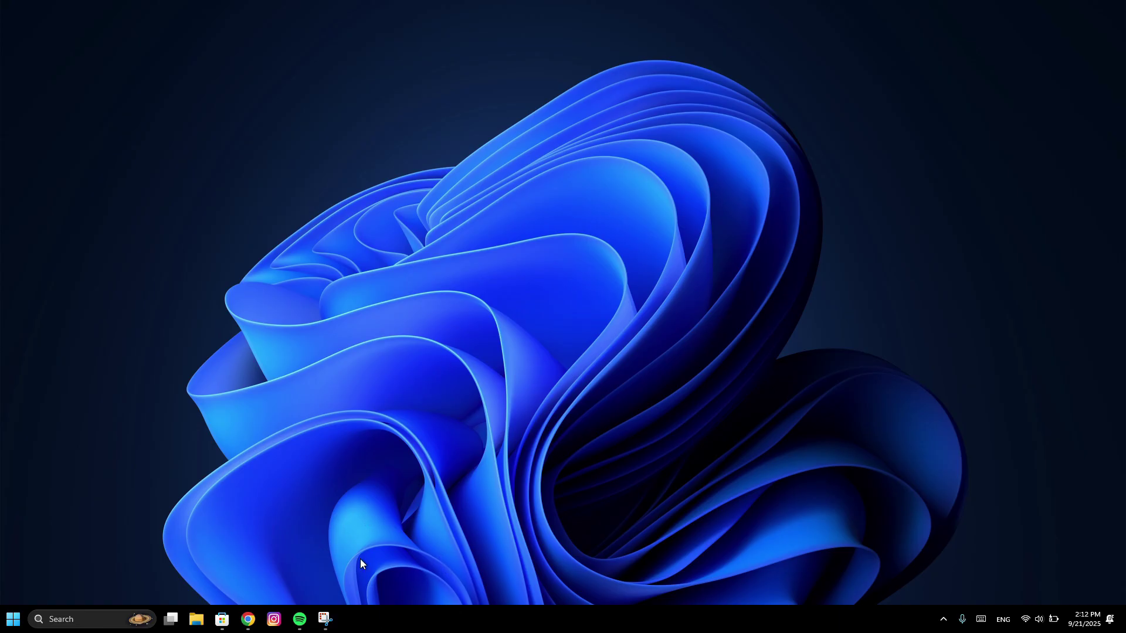
In the taskbar settings, set Search to Hide and turn off Task view
right_click(373, 619)
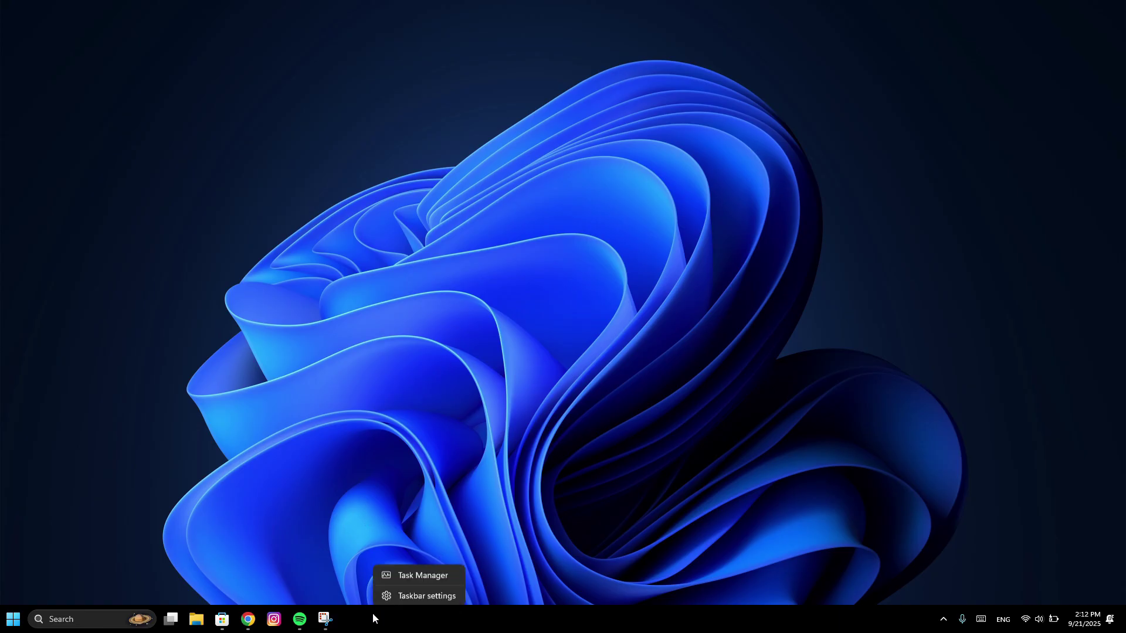
left_click(408, 598)
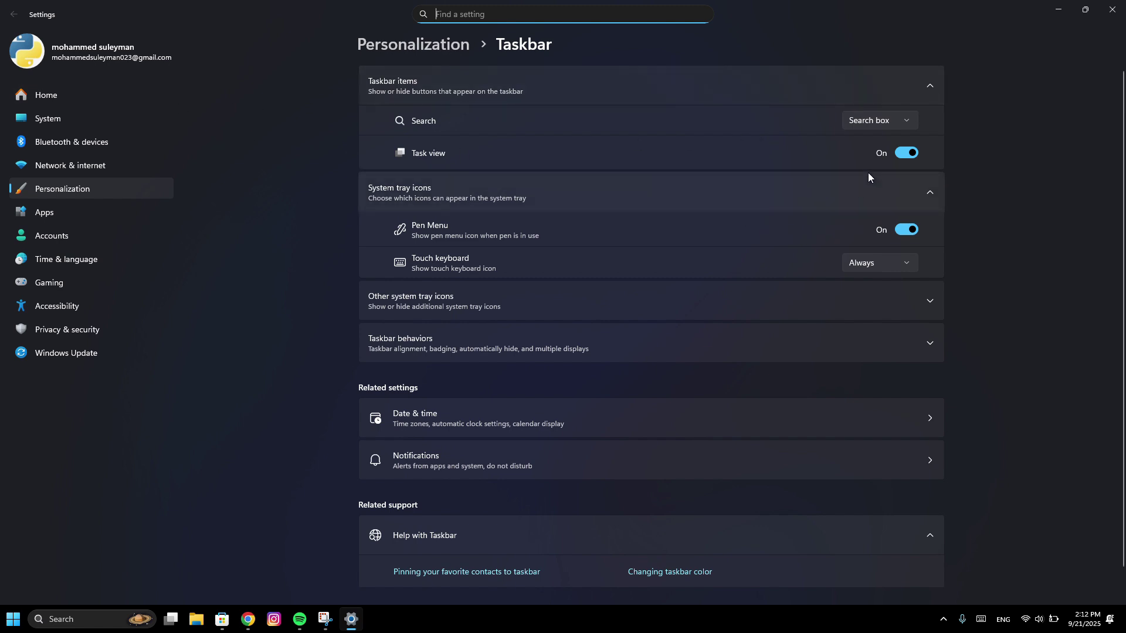
left_click(905, 118)
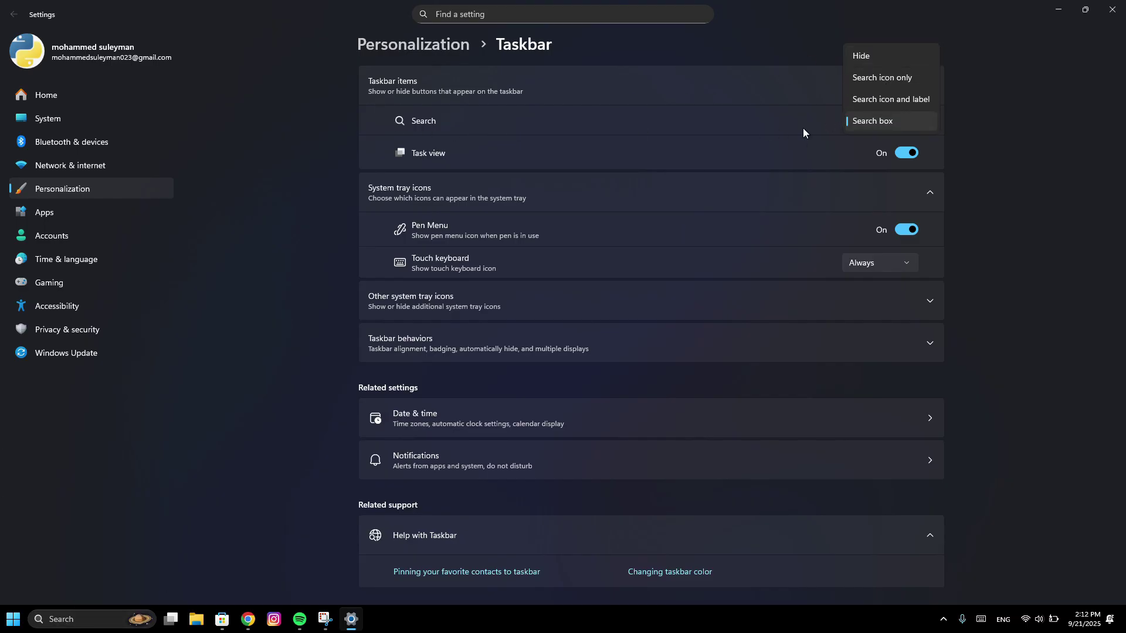
left_click(869, 61)
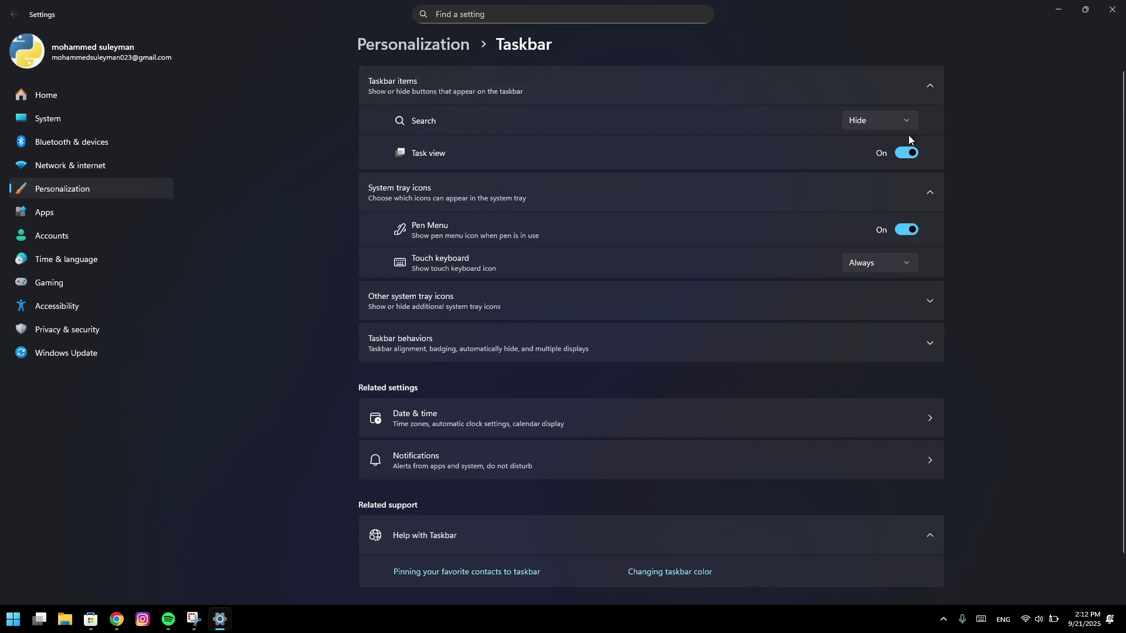
left_click(907, 152)
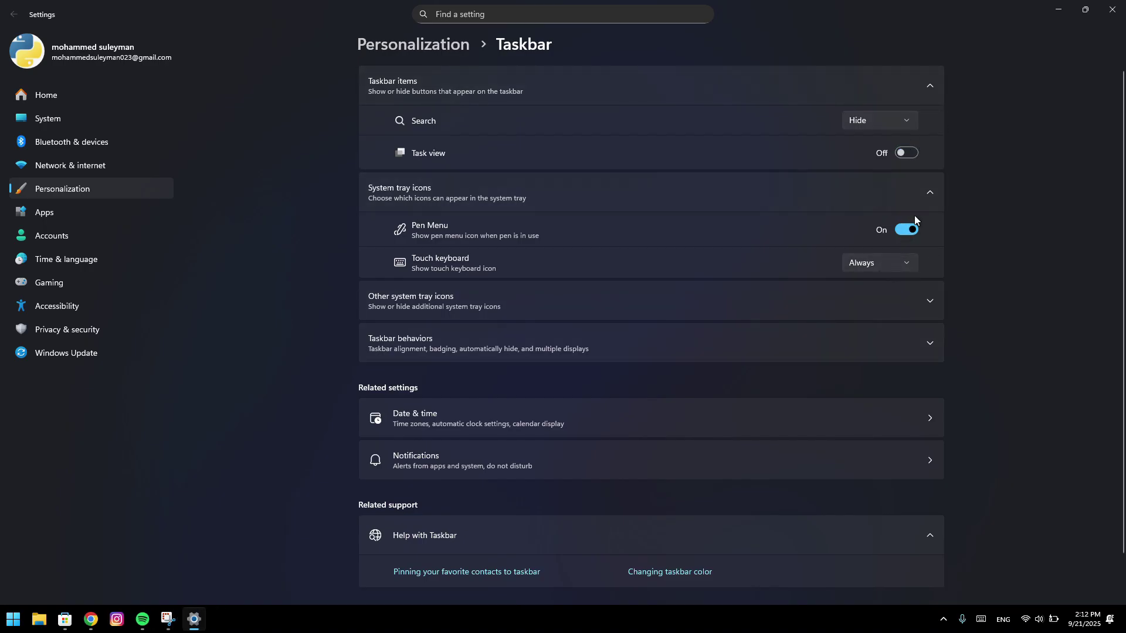
Set the touch keyboard icon to Never and turn off the Pen Menu icon in the system tray
left_click(883, 268)
left_click(891, 240)
scroll(1114, 184, "down", 2)
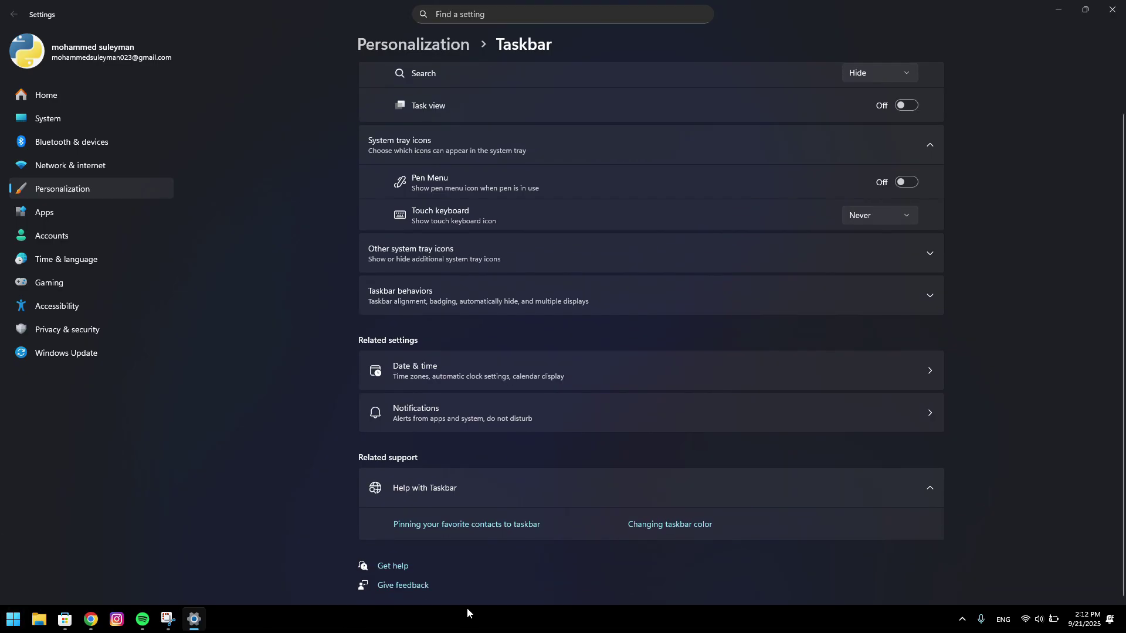
Set the taskbar alignment to Center under the taskbar behaviors and close the settings
left_click(790, 305)
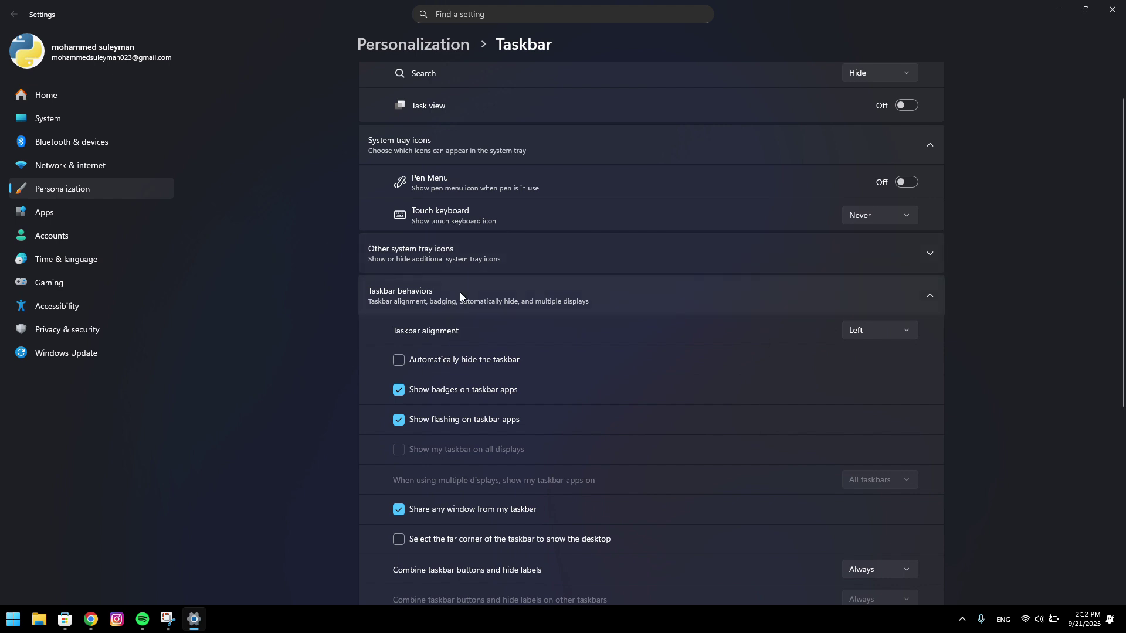
left_click(914, 326)
left_click(889, 348)
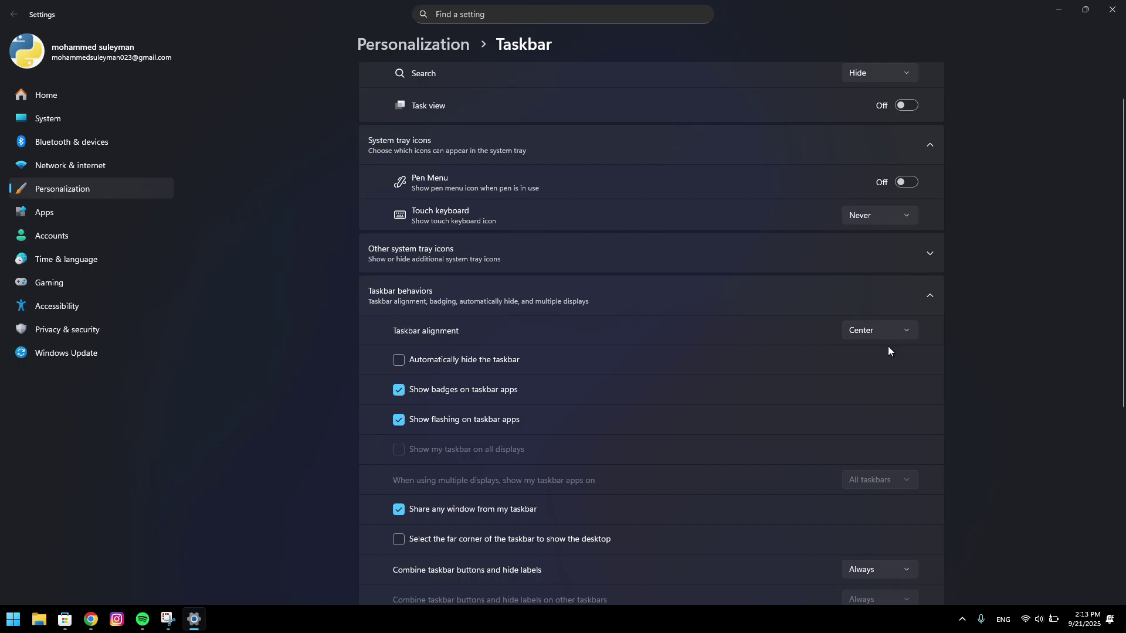
left_click(17, 622)
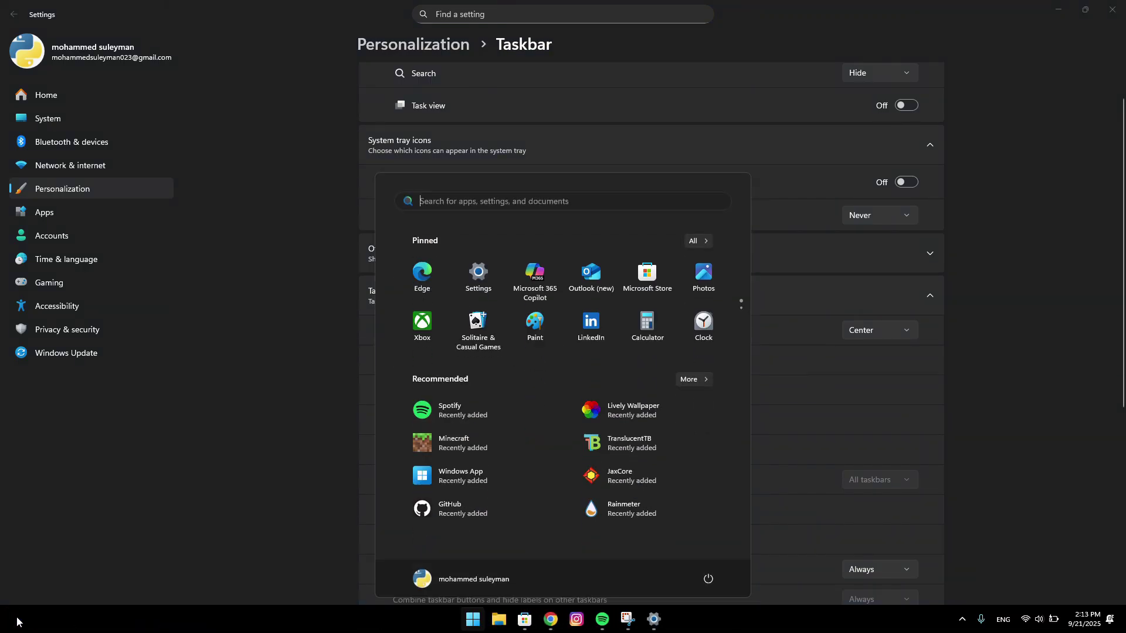
left_click(471, 619)
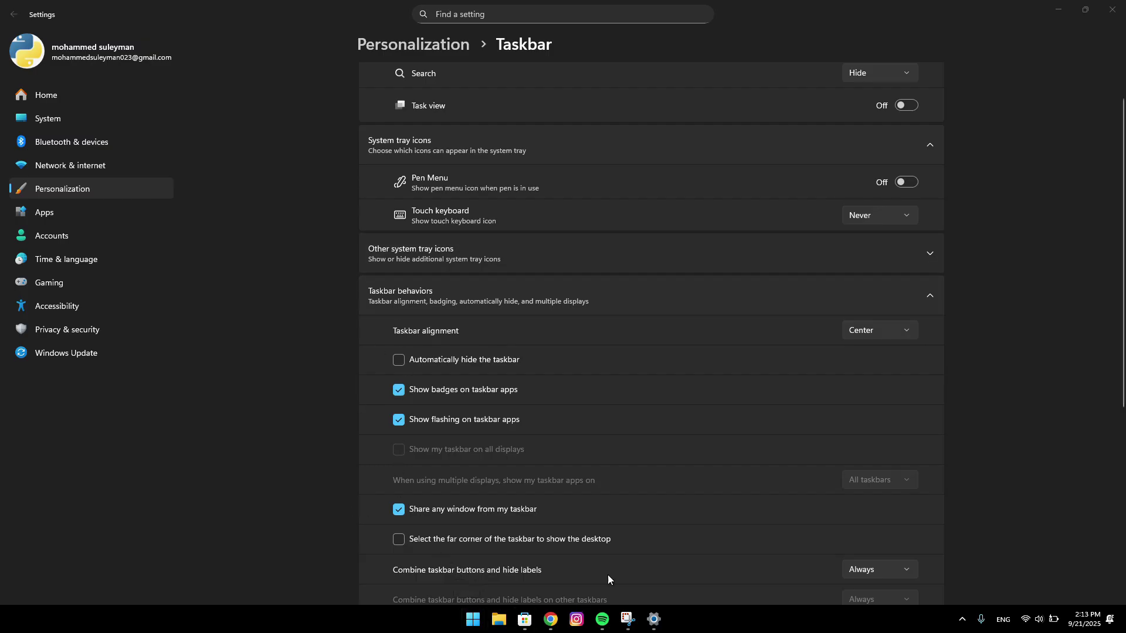
scroll(870, 390, "down", 5)
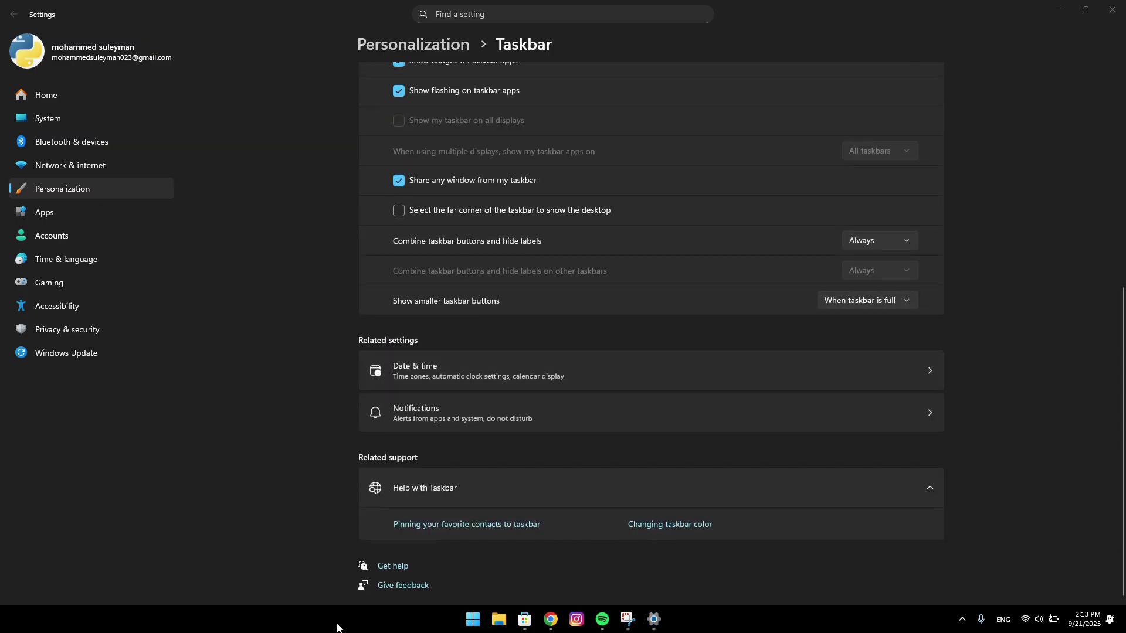
left_click(1112, 9)
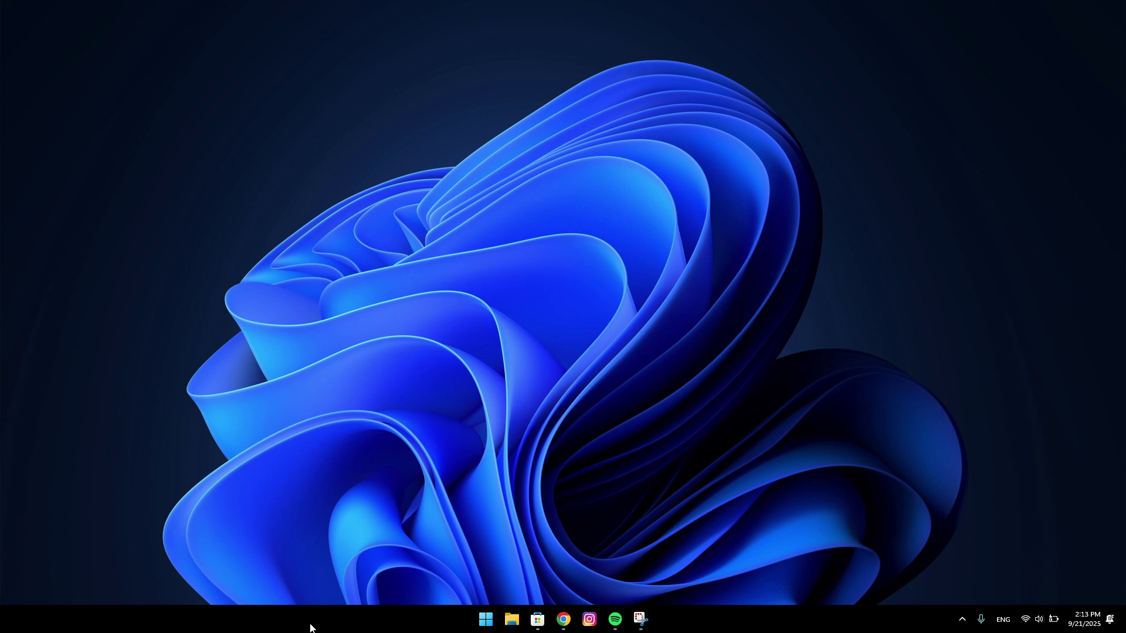
In Microsoft Store, search for "live wallpaper" and open the Lively Wallpaper app page
left_click(537, 620)
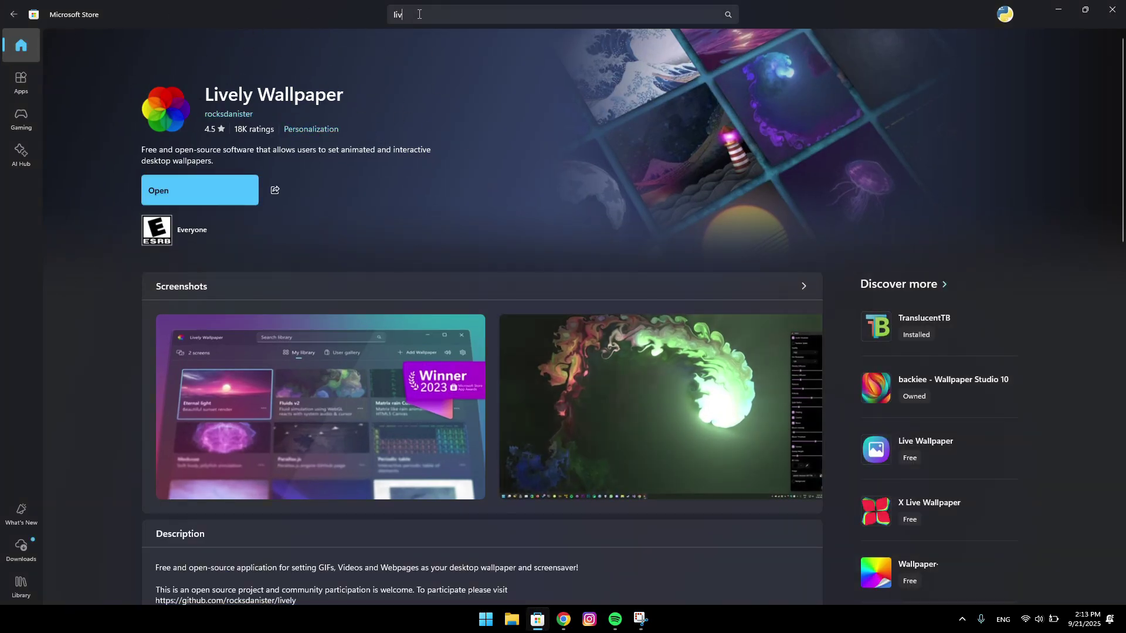
key("BackSpace")
key("BackSpace")
key("BackSpace")
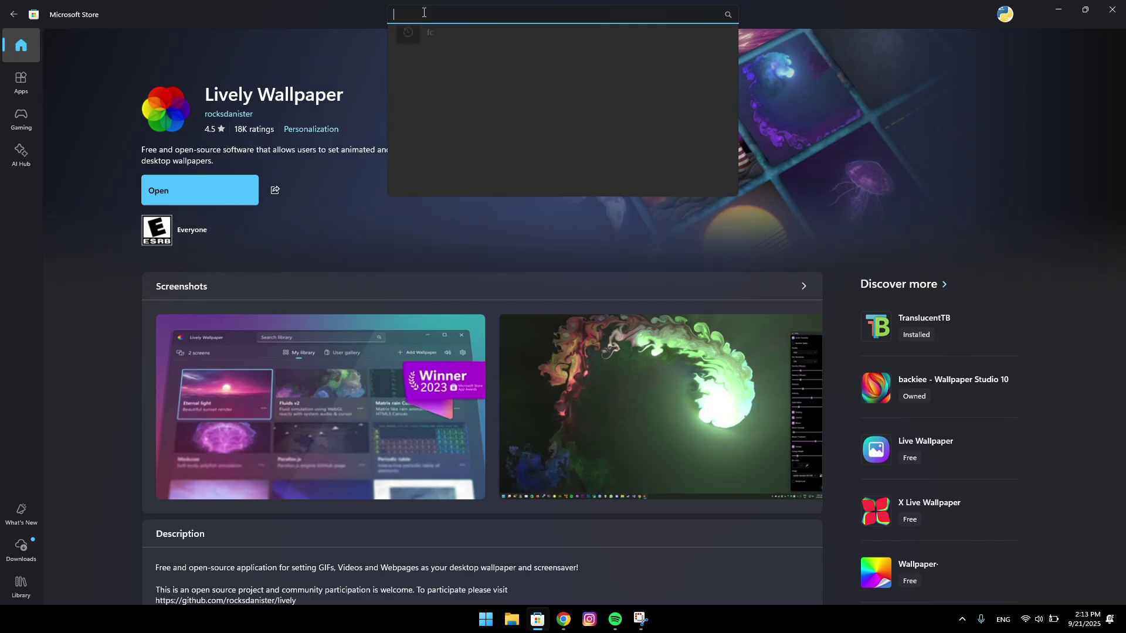
type("live")
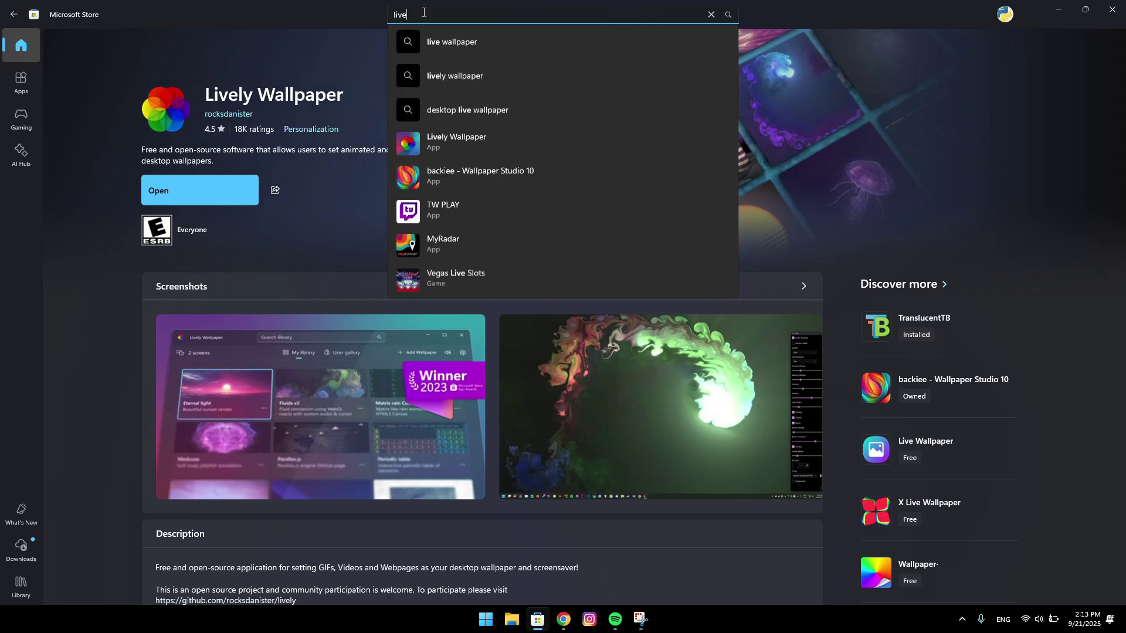
left_click(453, 39)
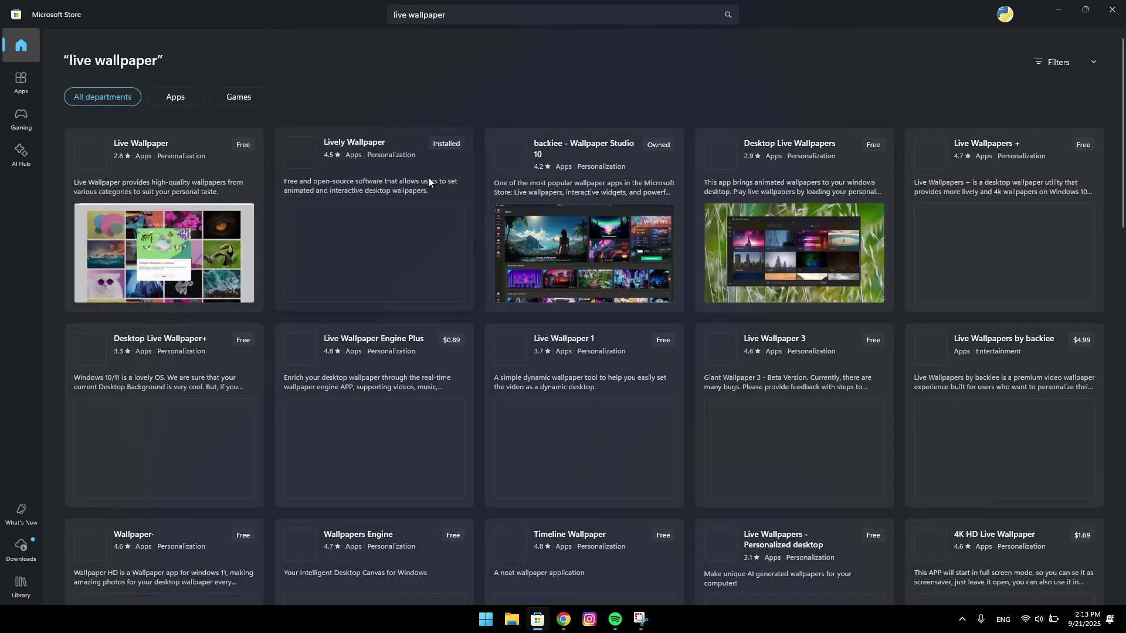
mouse_move(380, 141)
left_click(406, 155)
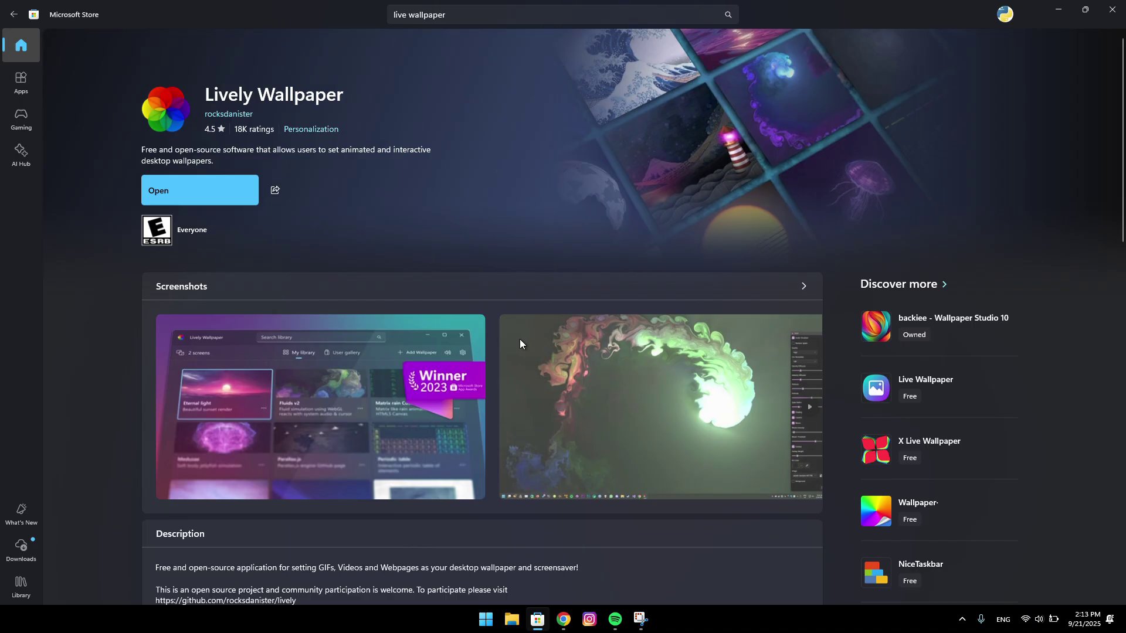
Launch Lively Wallpaper, minimize the store and apply the Rain wallpaper from the library
left_click(163, 182)
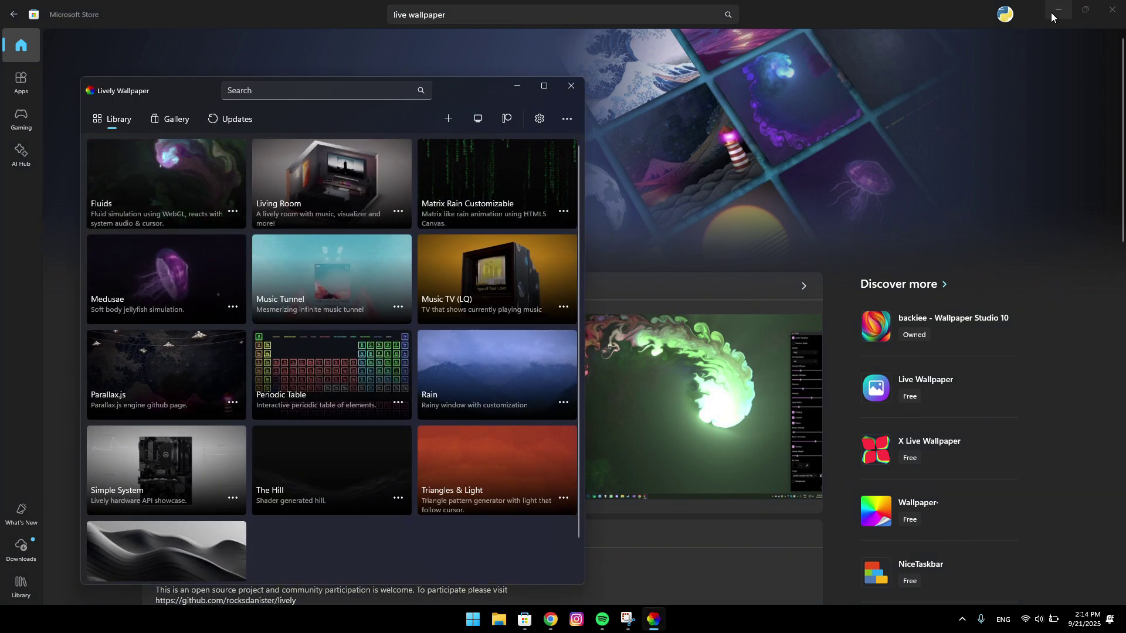
left_click(1057, 10)
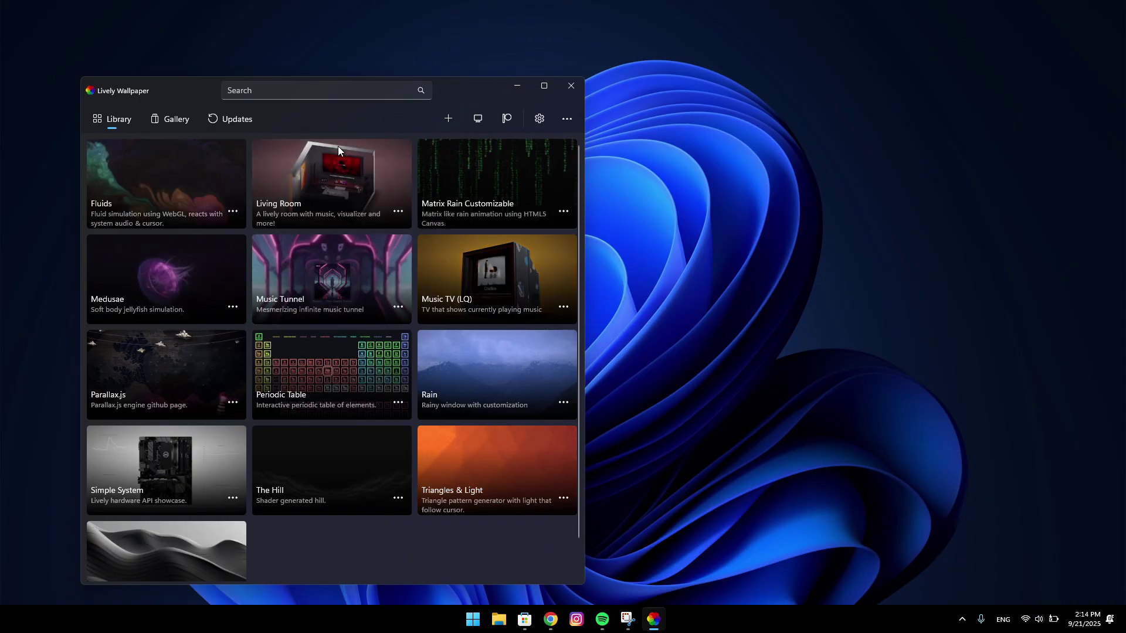
left_click(500, 369)
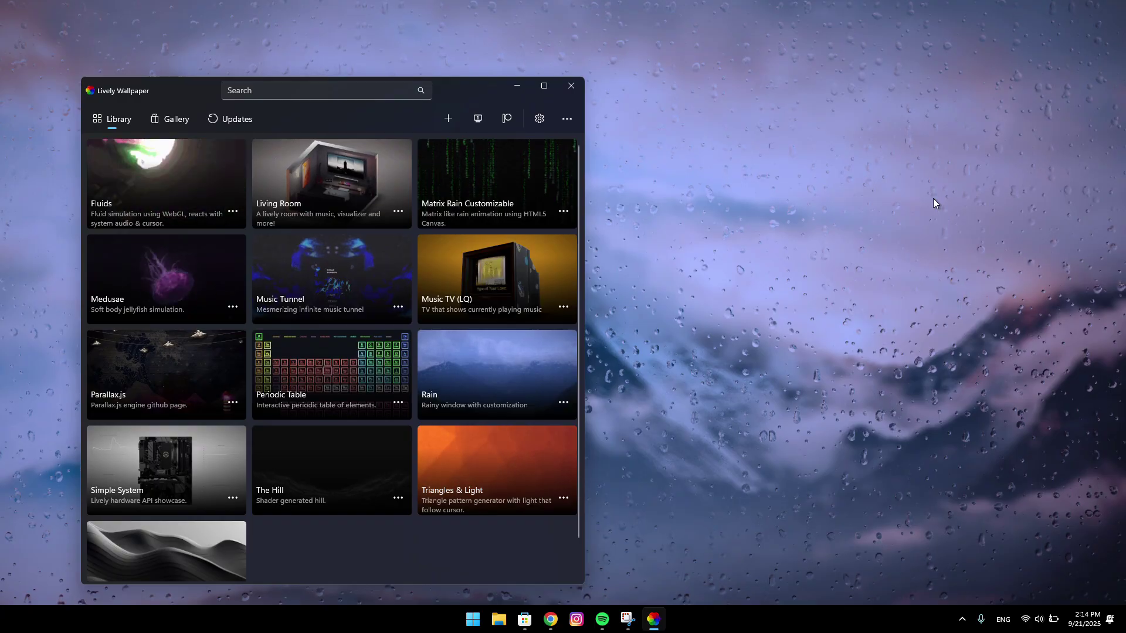
Apply The Hill wallpaper, view it on the clear desktop and bring the wallpaper library back
left_click(345, 485)
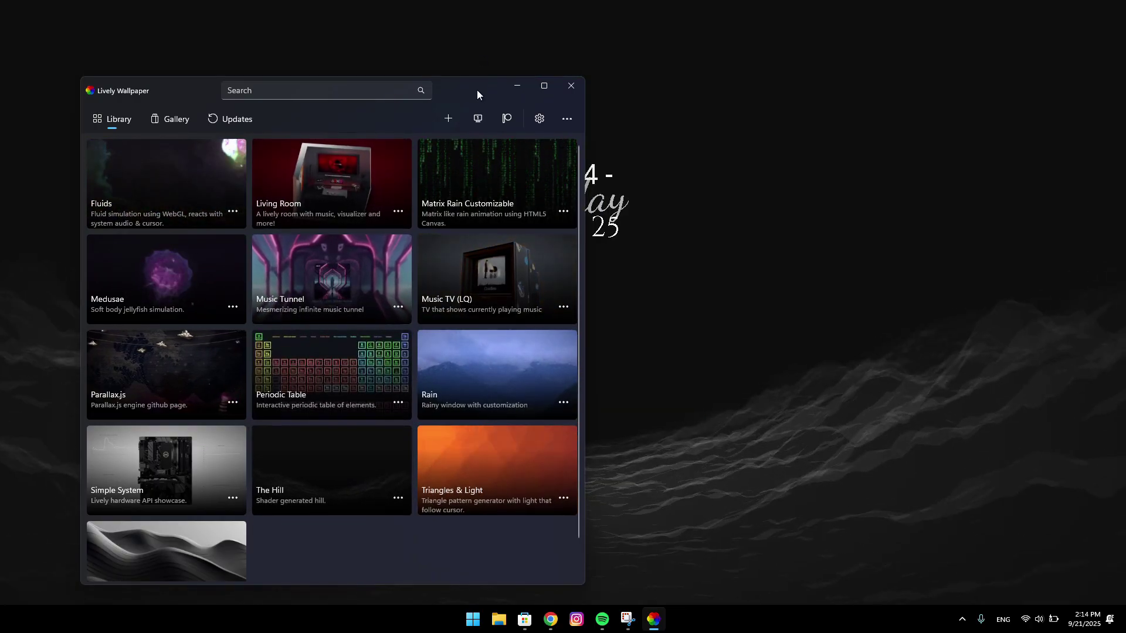
mouse_move(476, 90)
left_mouse_down()
mouse_move(1005, 346)
mouse_move(1123, 295)
mouse_move(299, 111)
mouse_move(490, 104)
left_mouse_up()
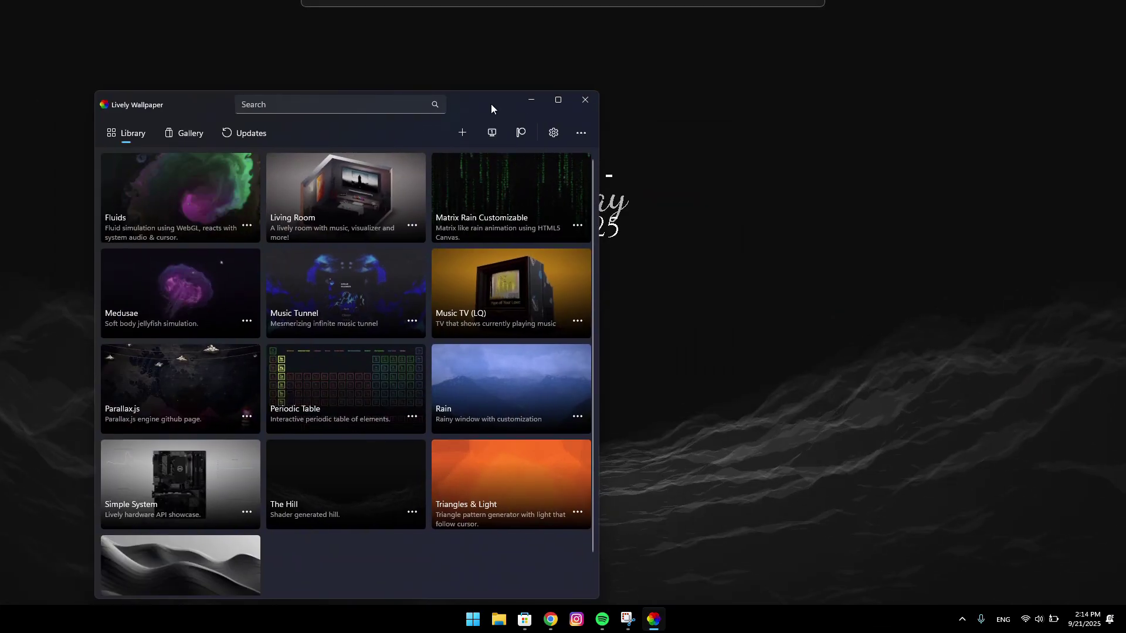
left_click(521, 98)
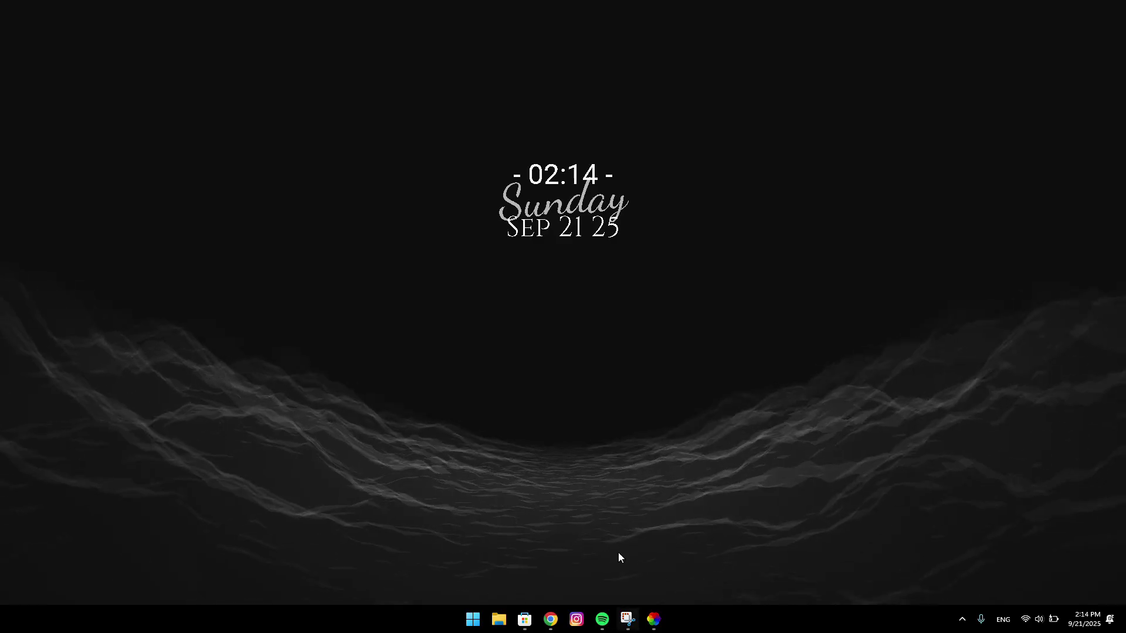
left_click(653, 619)
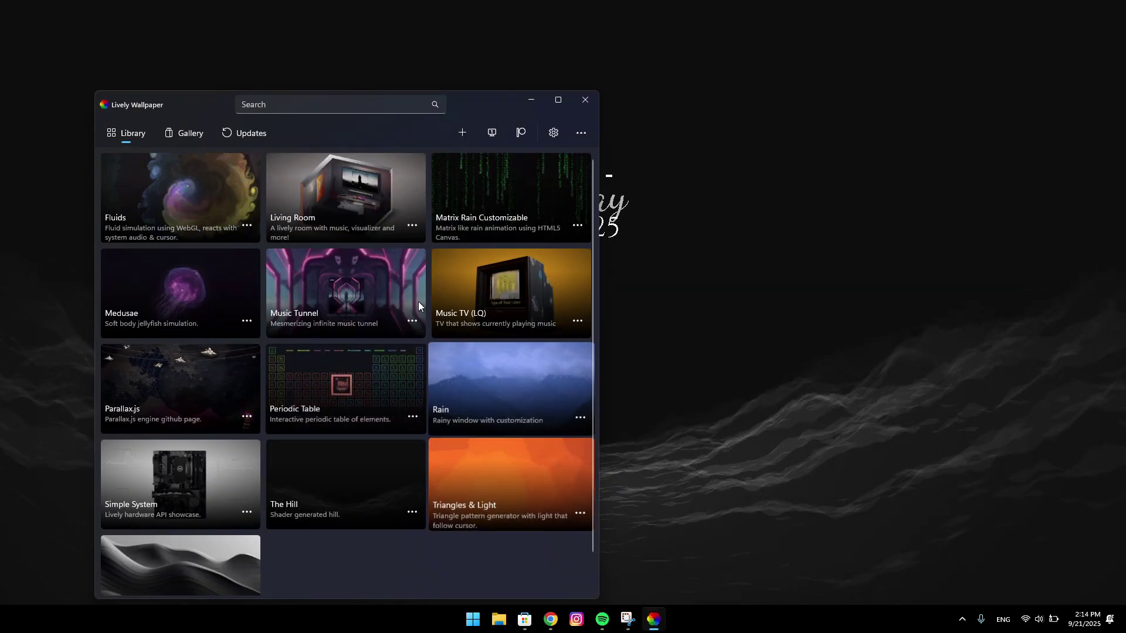
Apply the Rain wallpaper again and minimize the library to show the desktop
left_click_drag(480, 108, 498, 83)
left_click(512, 364)
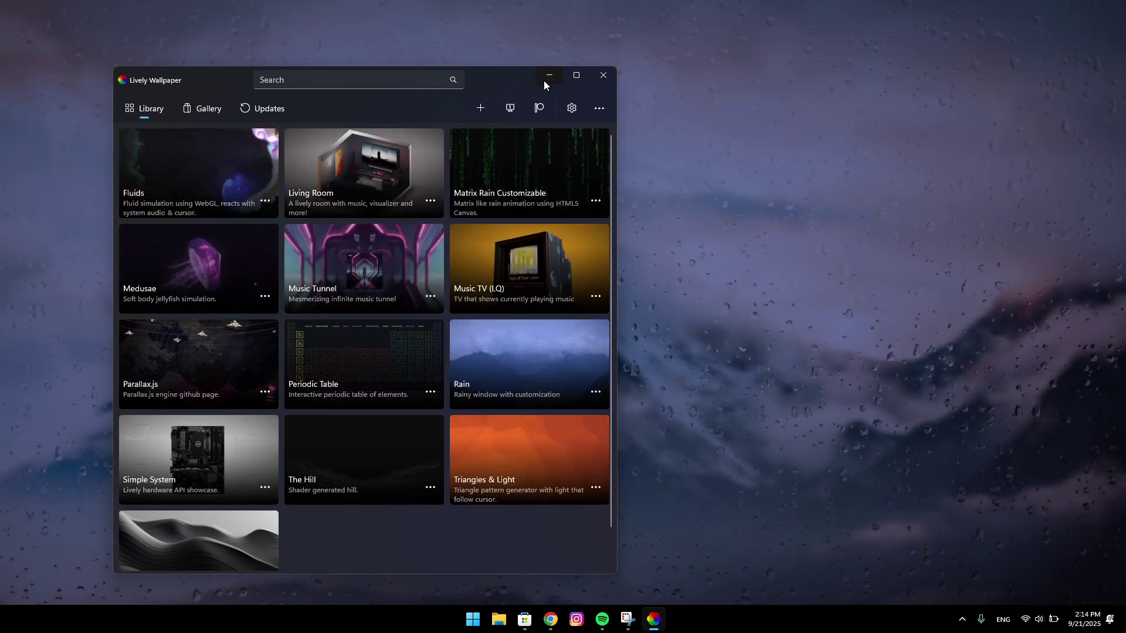
left_click(548, 76)
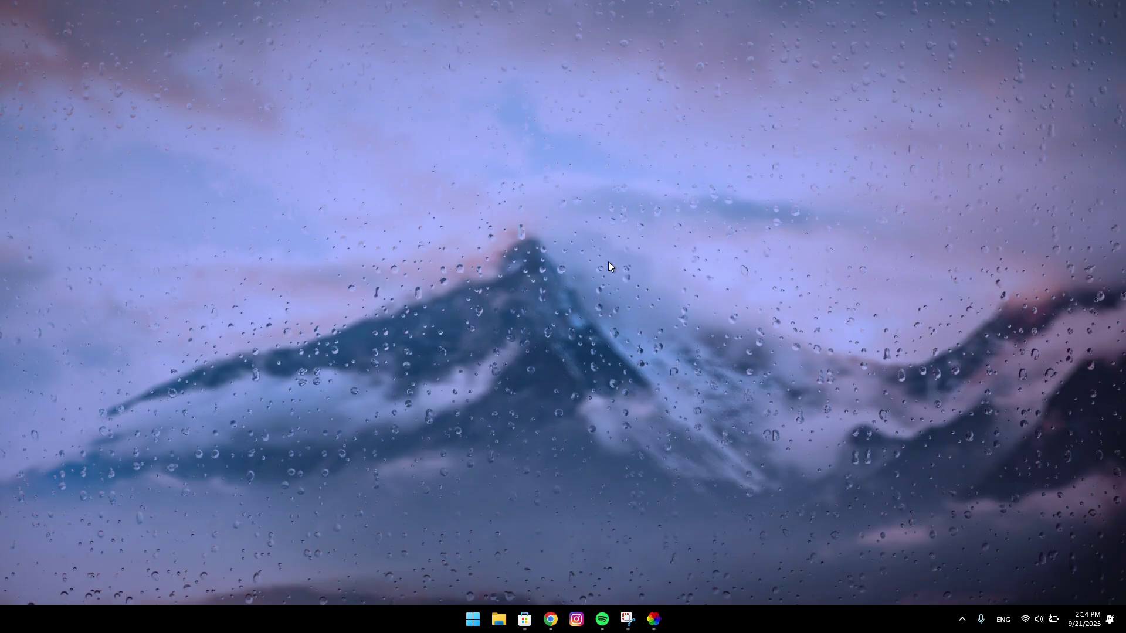
Switch to Chrome, dismiss the ad on the Mond Rainmeter page and view the foggy mountain range photo on Unsplash
left_click(543, 620)
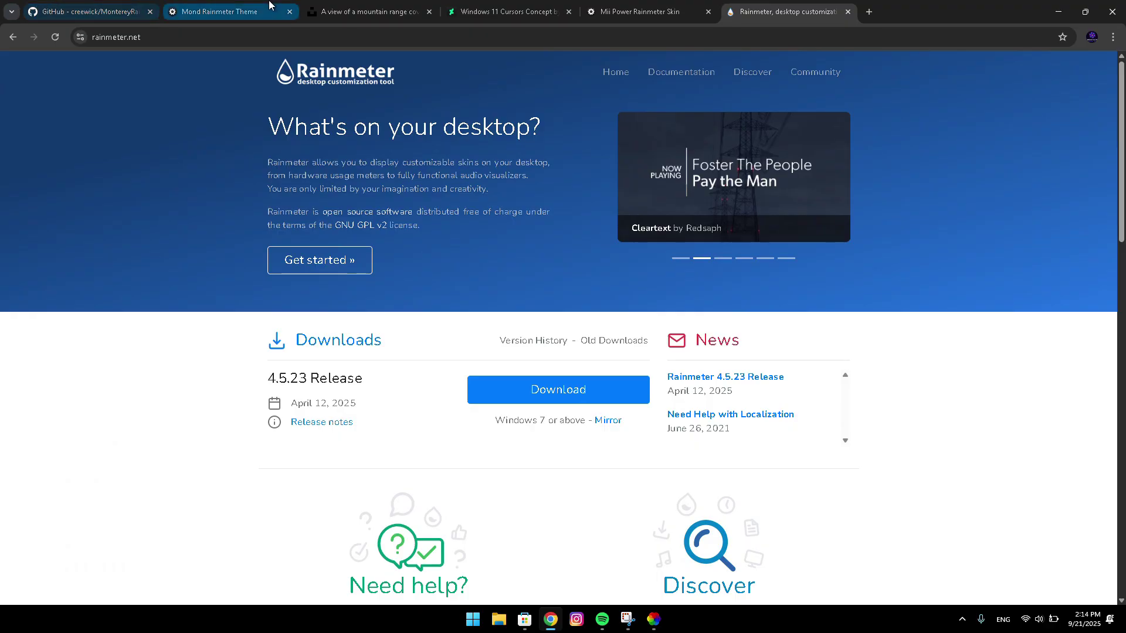
left_click(270, 7)
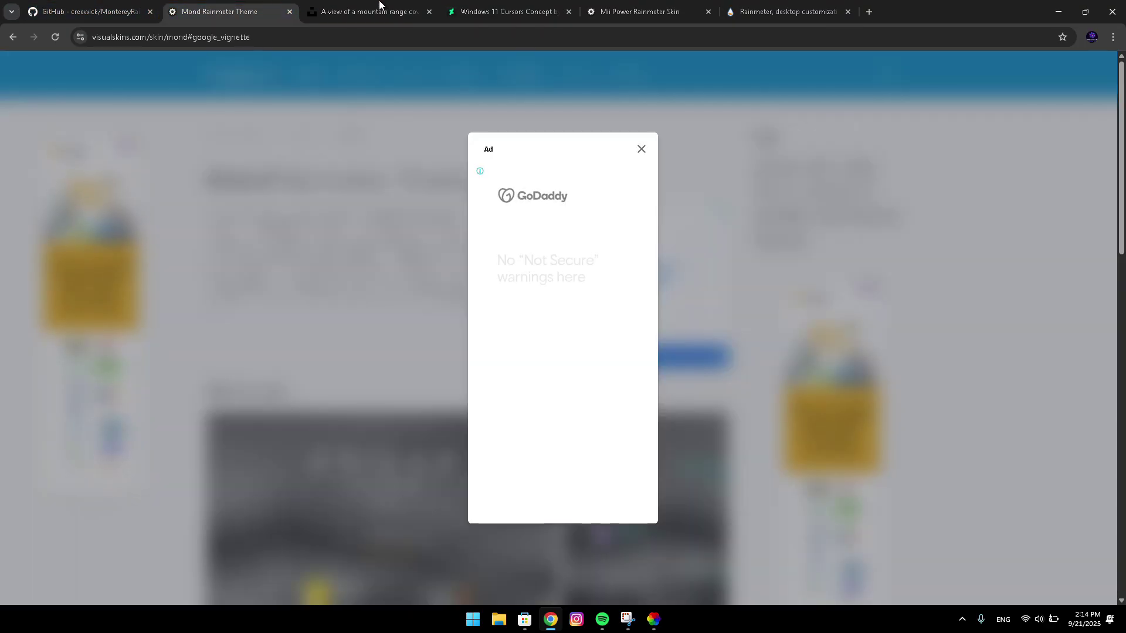
left_click(639, 150)
left_click(422, 7)
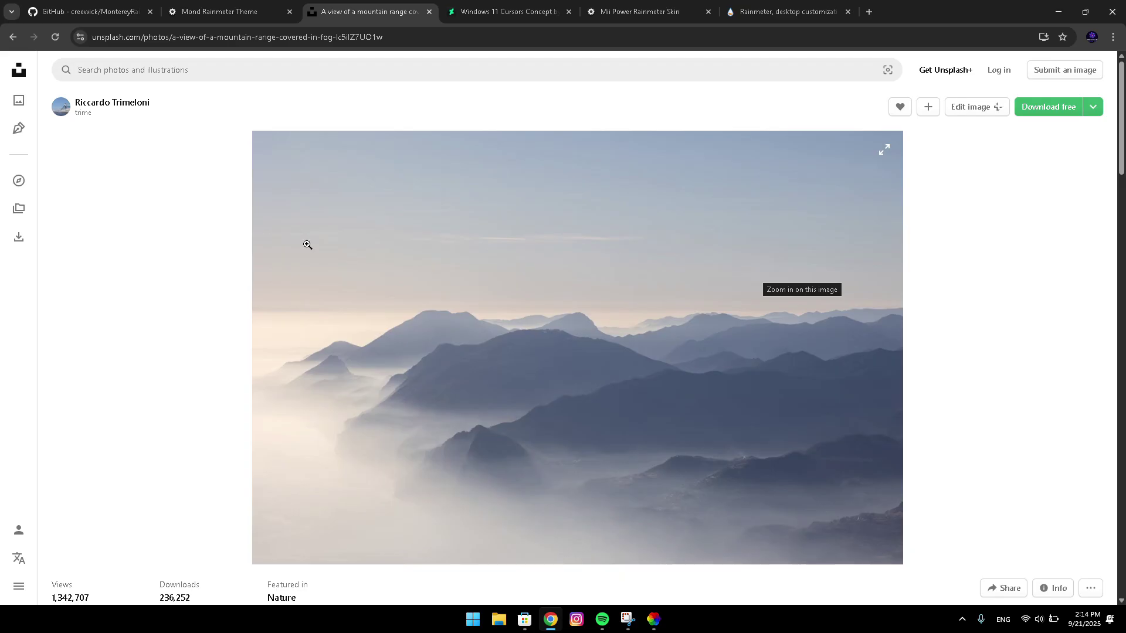
Switch to Lively Wallpaper, preview the Rain wallpaper in its own window and minimize the library
left_click(649, 627)
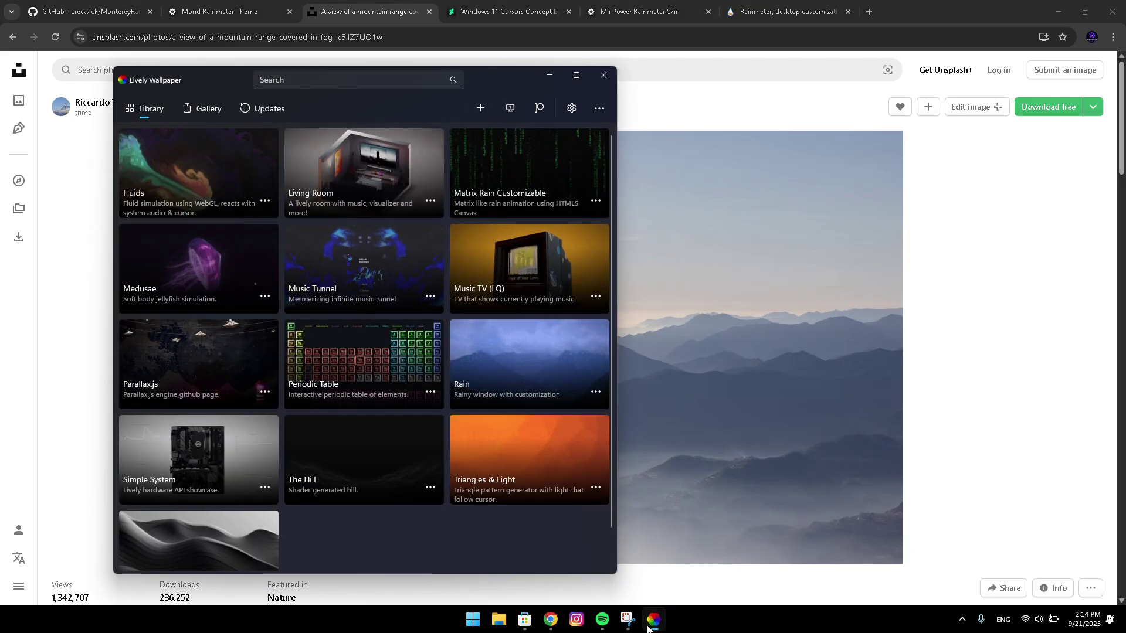
left_click(596, 392)
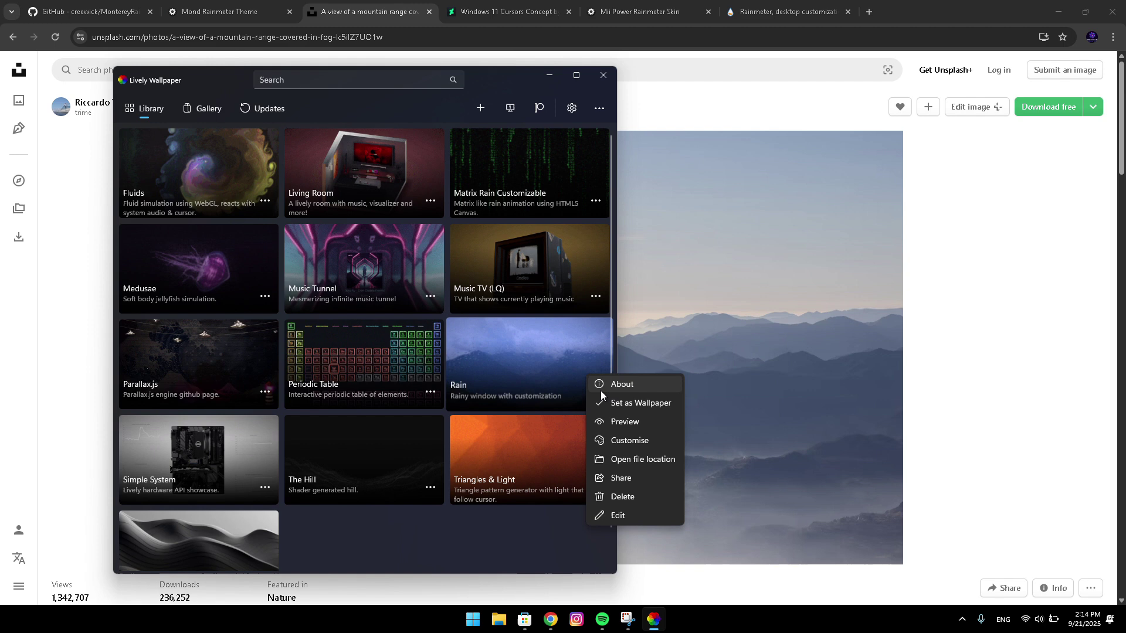
left_click(621, 442)
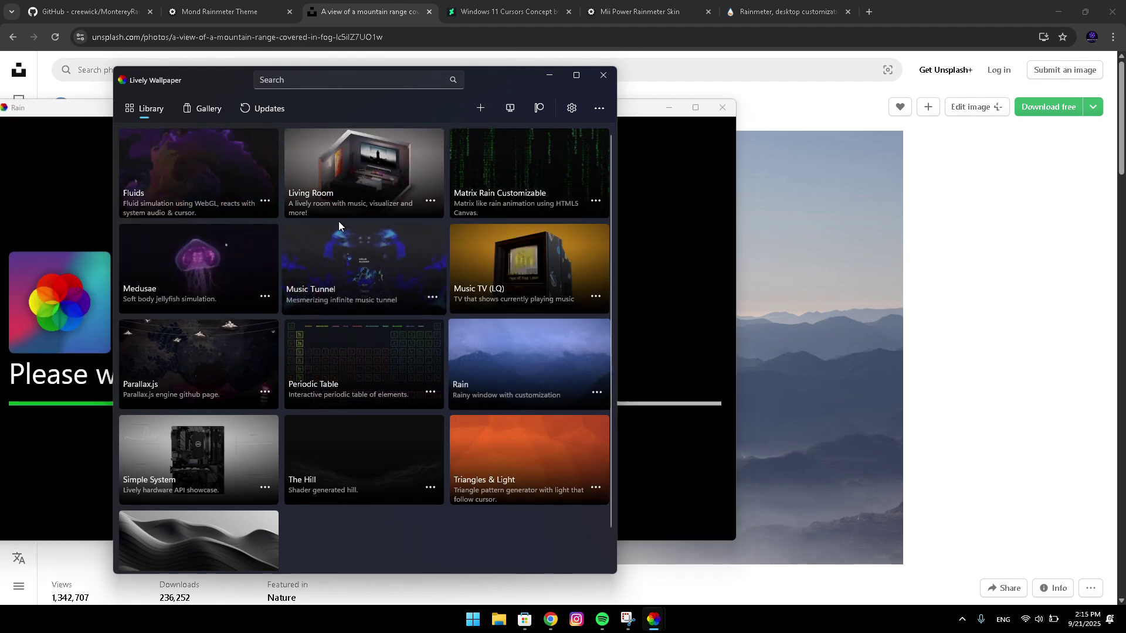
left_click(547, 74)
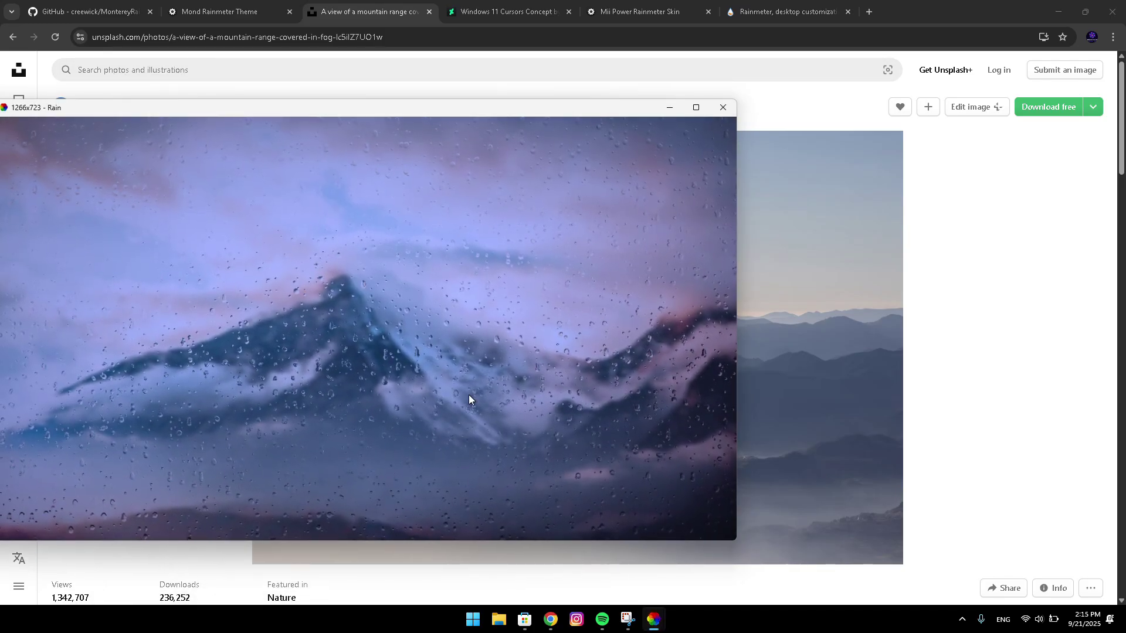
Close the Rain preview, download the foggy mountain range photo from Unsplash, check the recent downloads and minimize Chrome
left_click(722, 107)
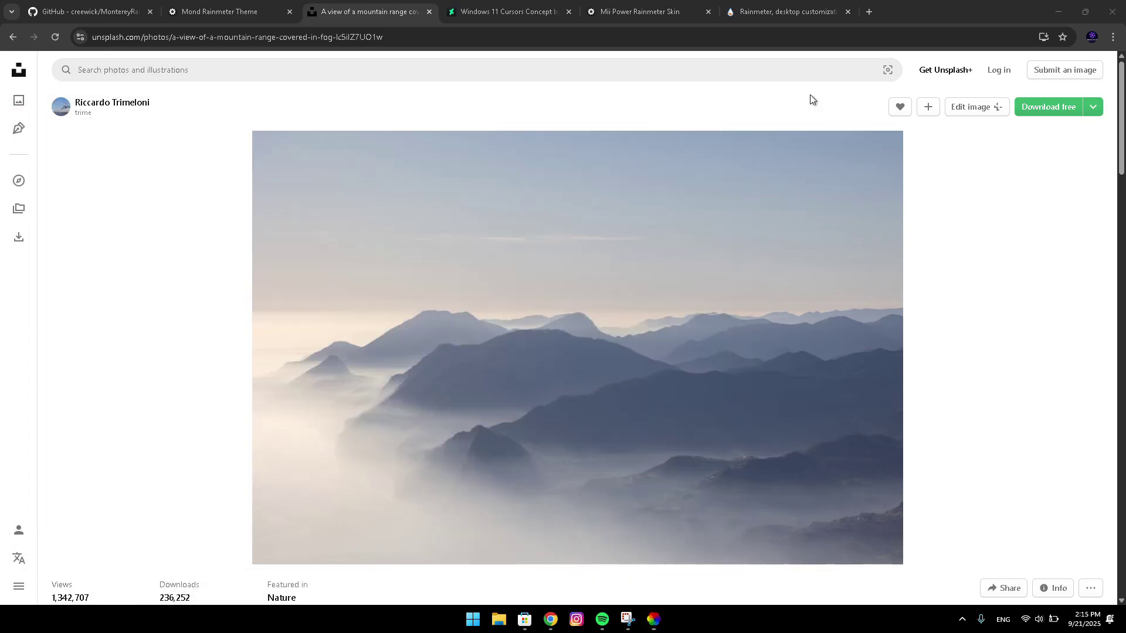
left_click(1050, 109)
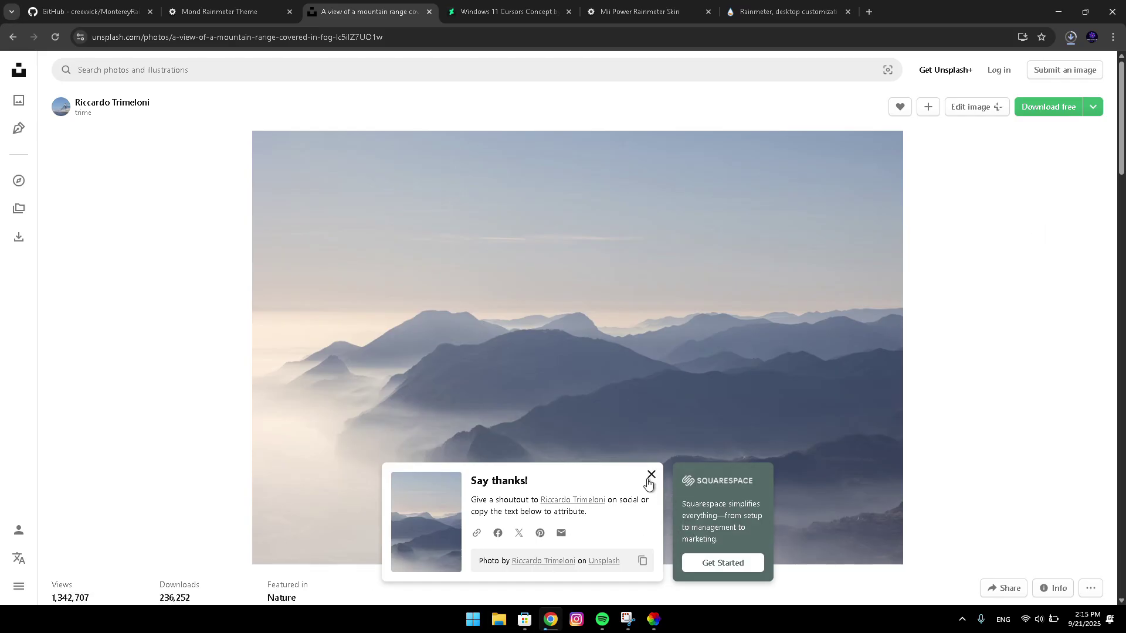
left_click(648, 480)
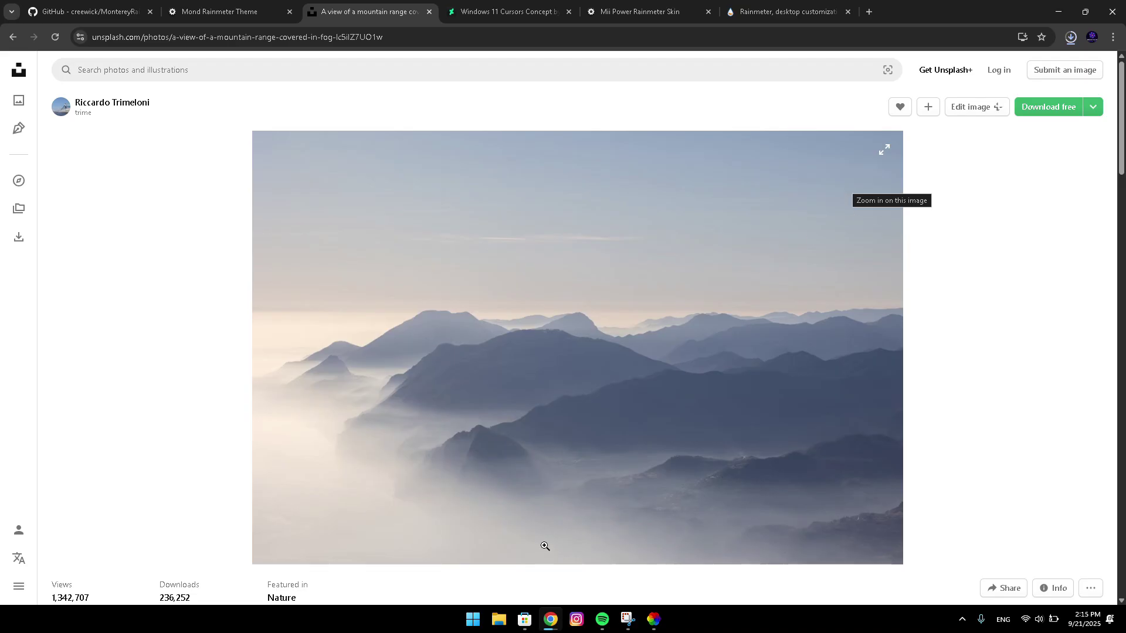
left_click(1068, 42)
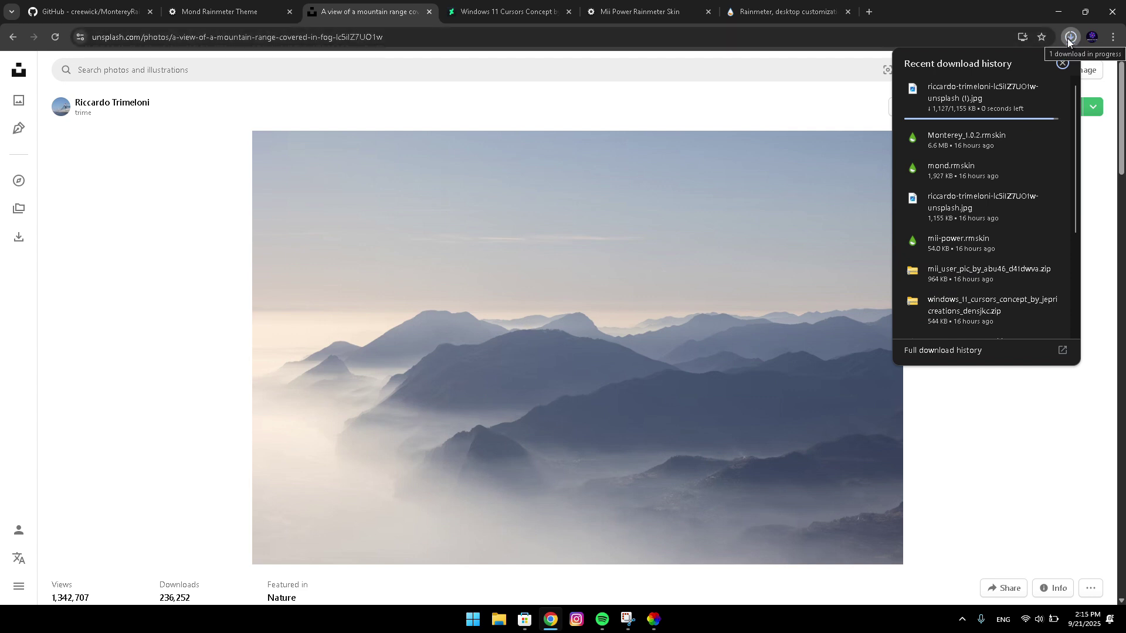
left_click(1099, 199)
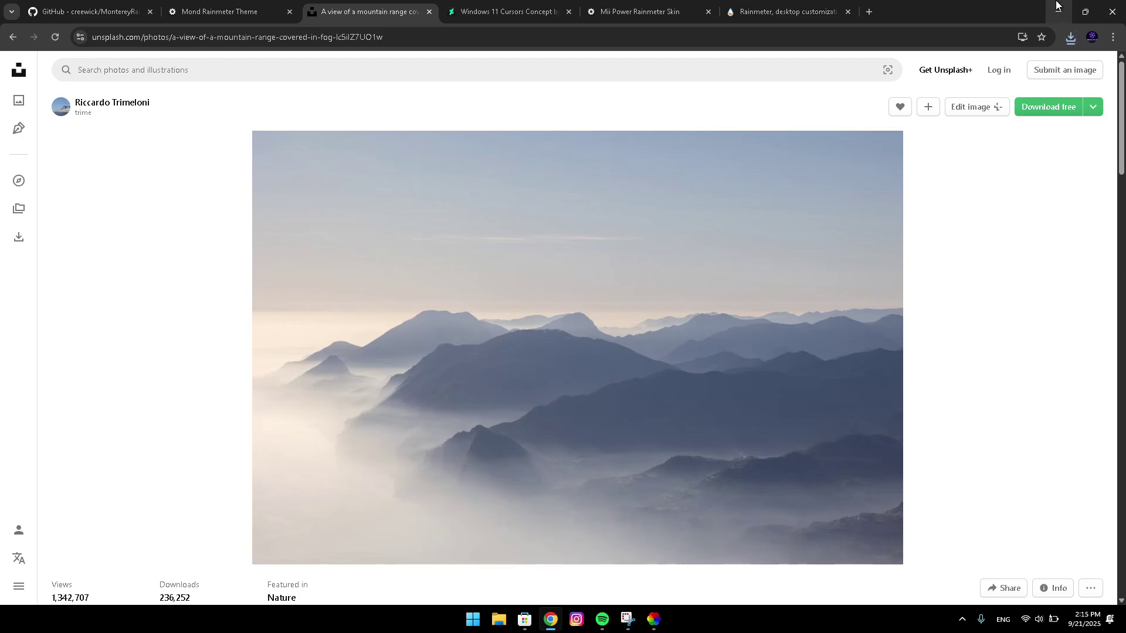
left_click(1057, 9)
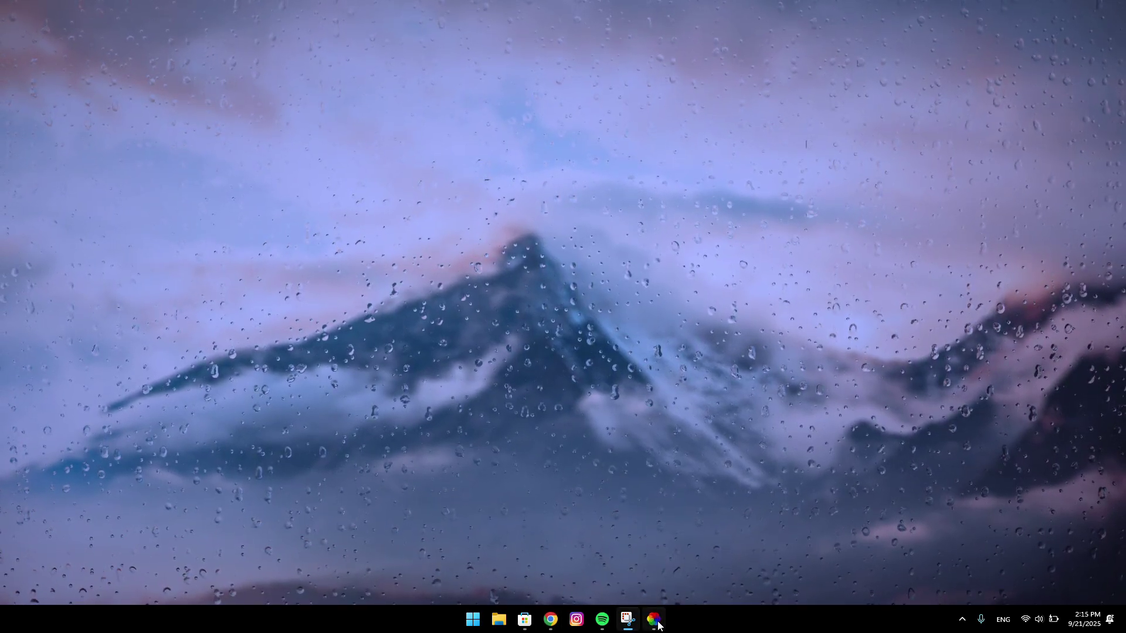
Bring back the Lively Wallpaper library and open the customization settings of the Rain wallpaper
left_click(654, 621)
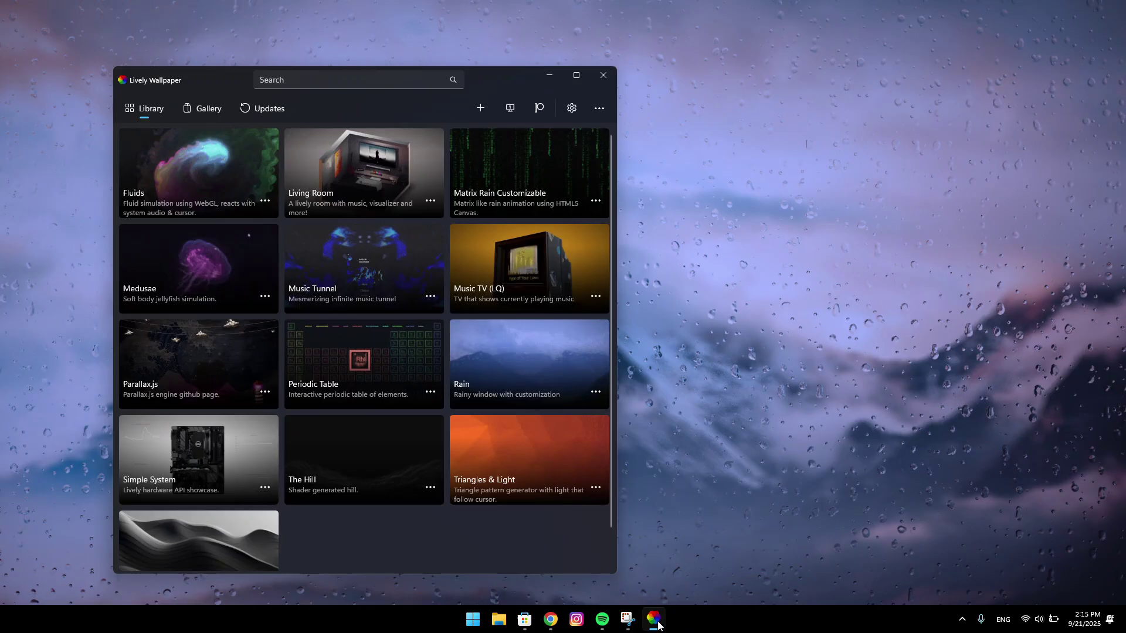
left_click(601, 392)
left_click(611, 442)
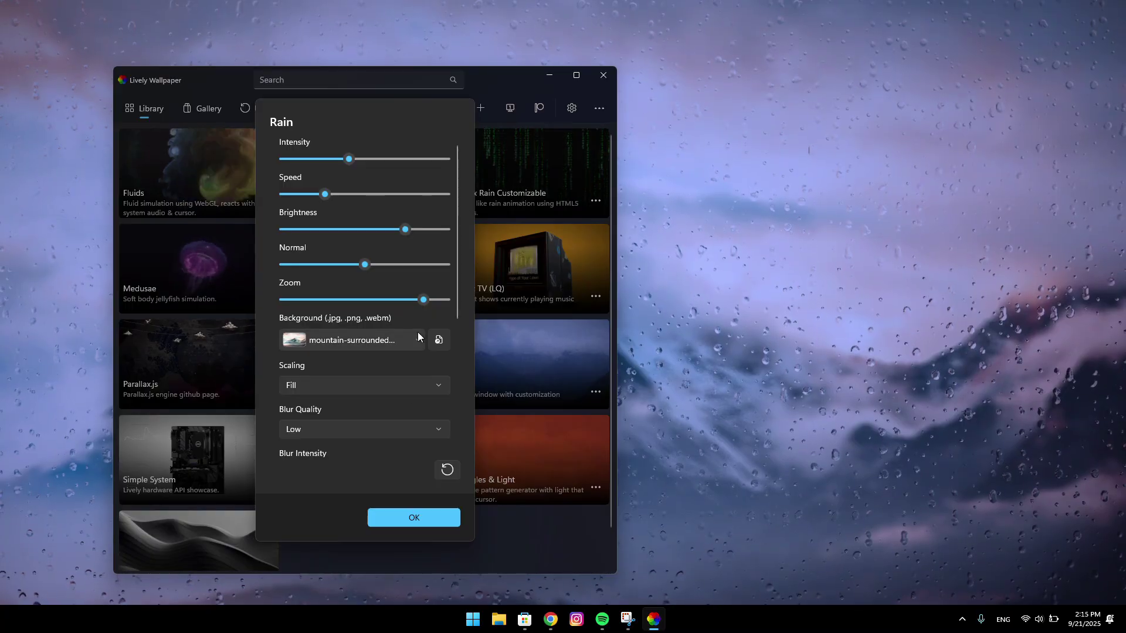
Try pexels-imagevain-2478657.jpg, pexels-pixabay-33227.jpg, the existing foggy mountain image and the pexels-cmonphotography image as Rain backgrounds
left_click(410, 347)
scroll(342, 463, "down", 2)
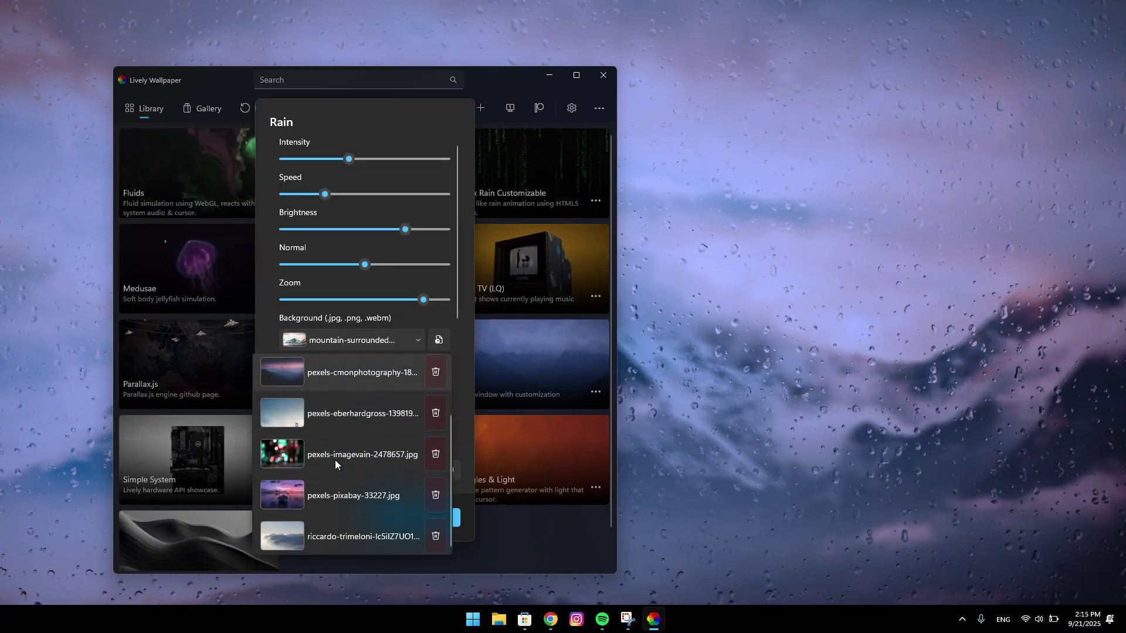
left_click(344, 470)
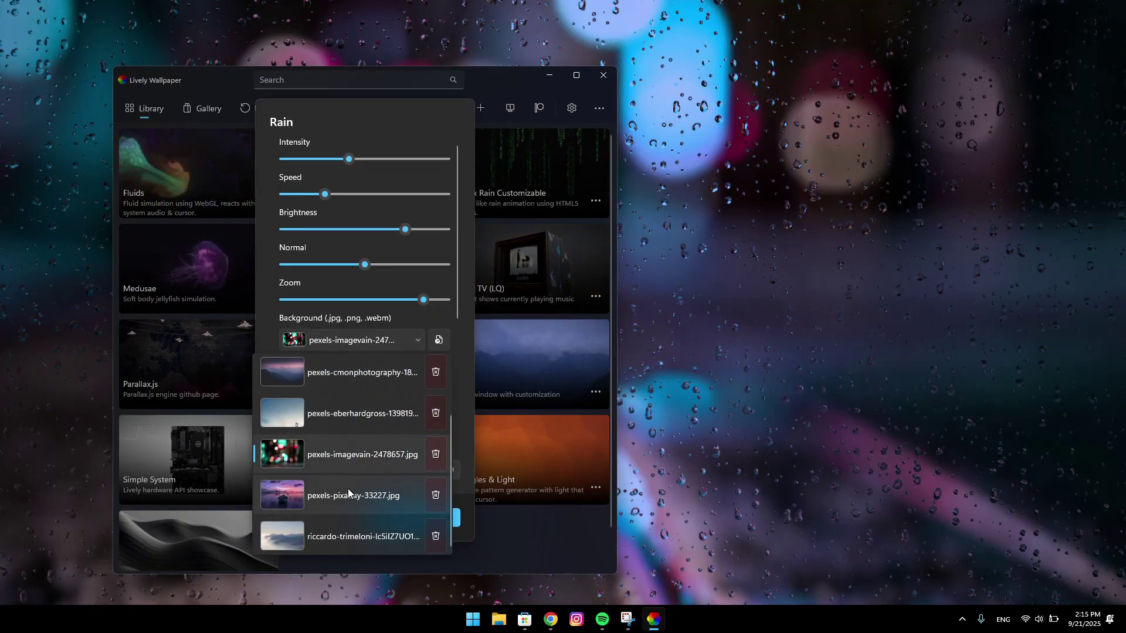
left_click(348, 487)
left_click(349, 520)
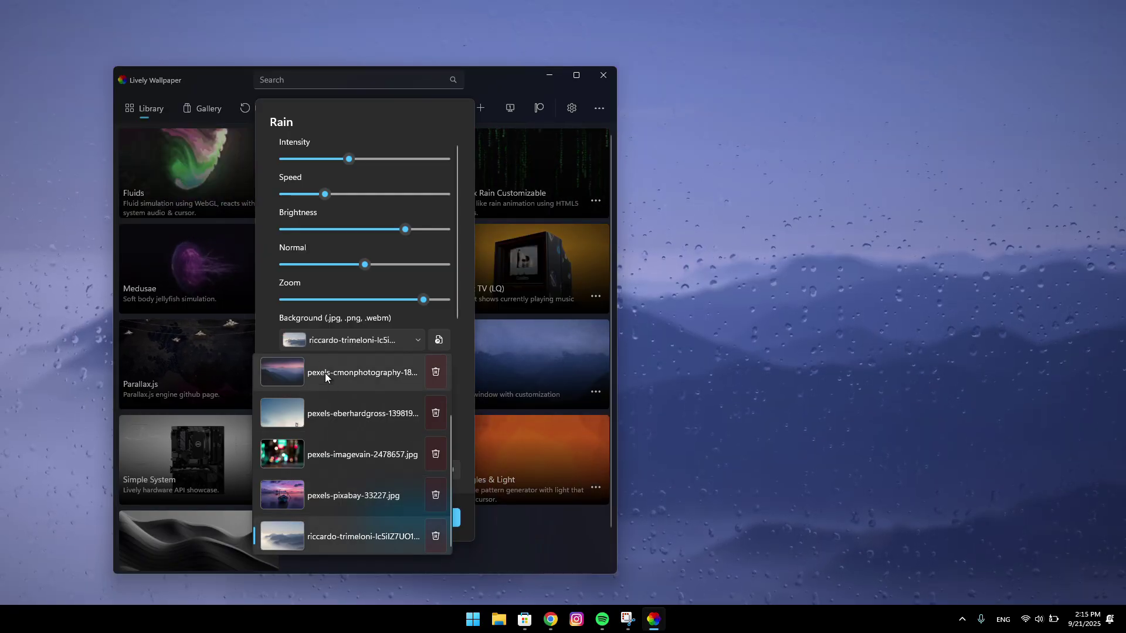
left_click(325, 373)
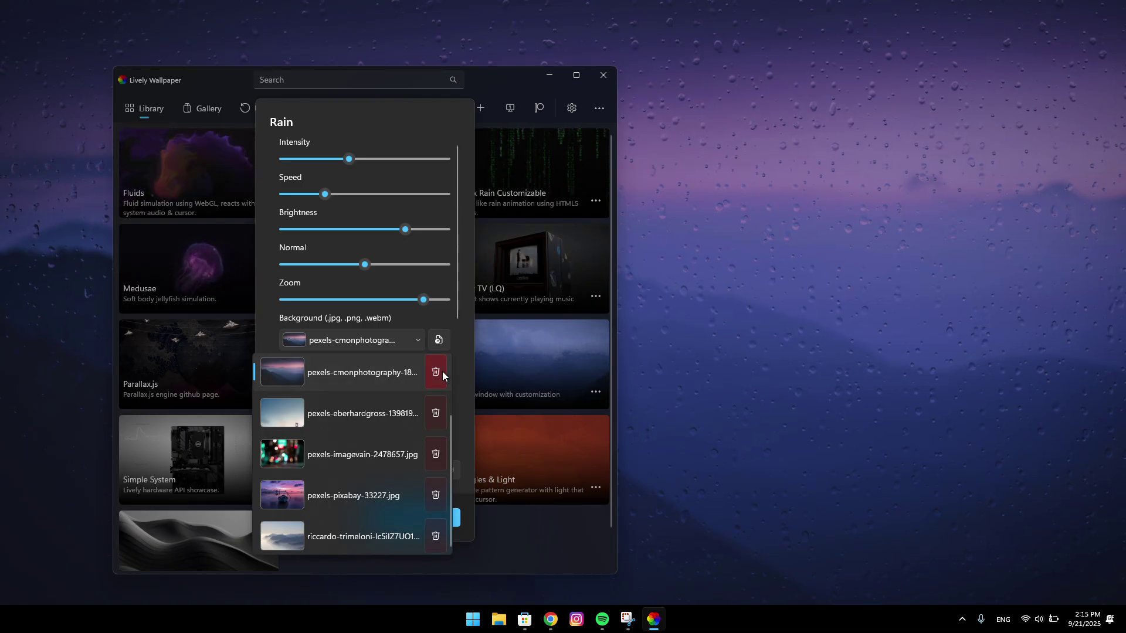
left_click(450, 320)
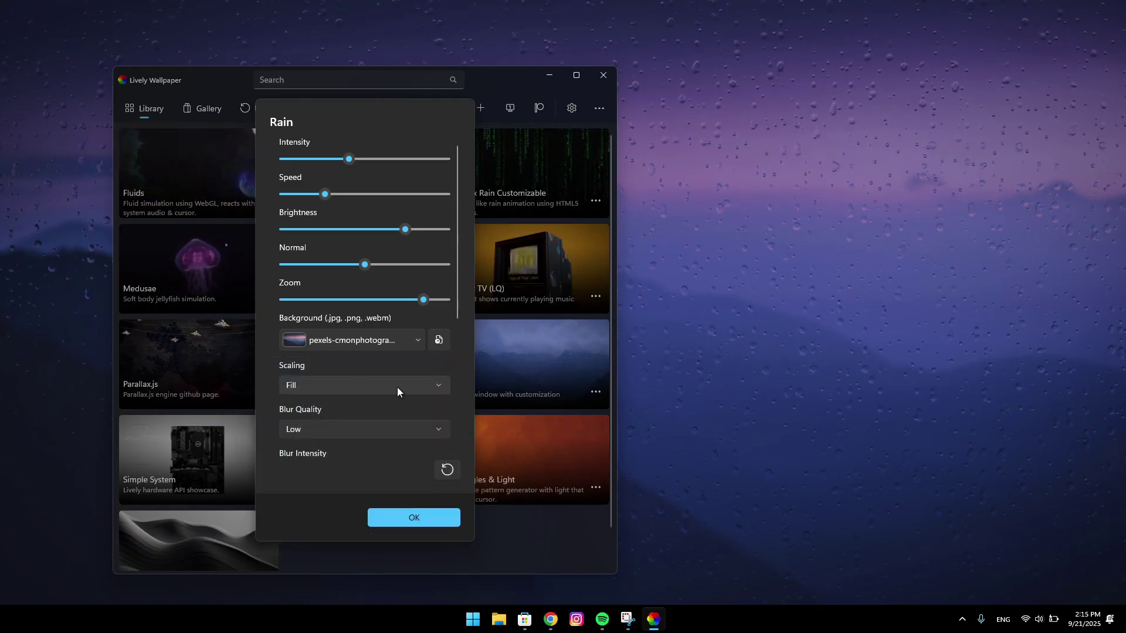
Load the foggy mountain JPG downloaded today from Downloads as the Rain background, accept the settings and minimize the library
left_click(439, 340)
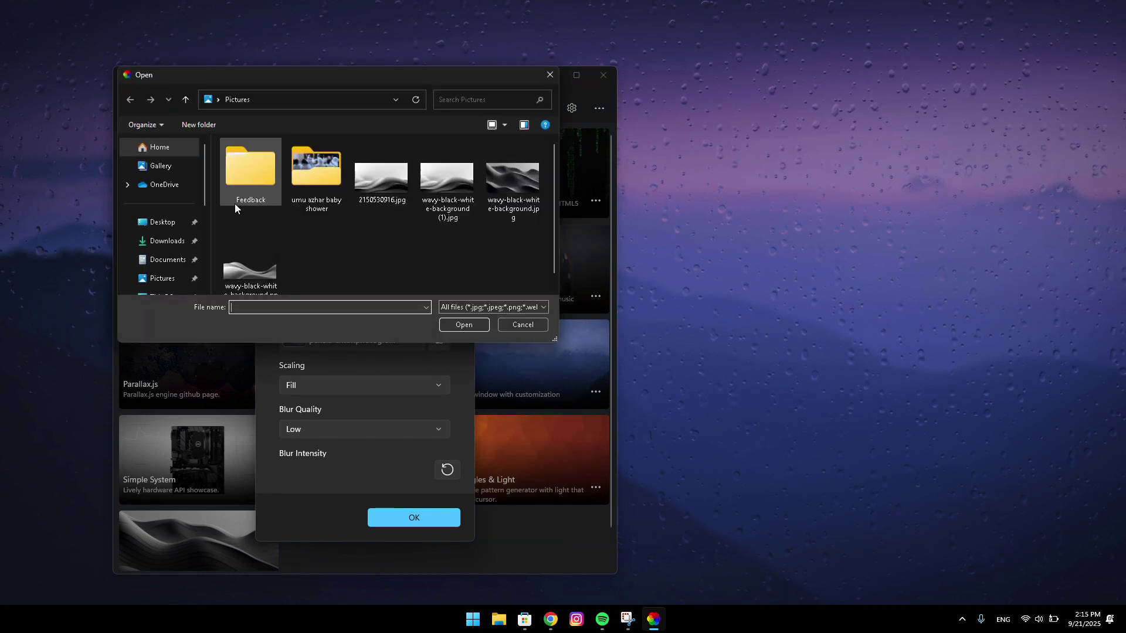
left_click(166, 241)
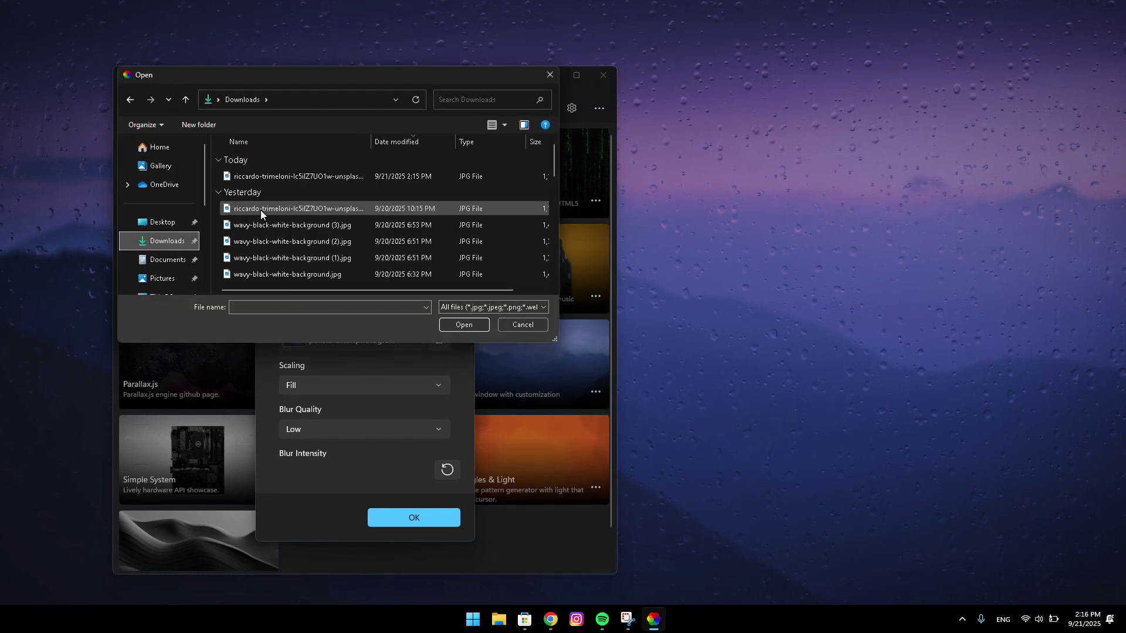
left_click(265, 177)
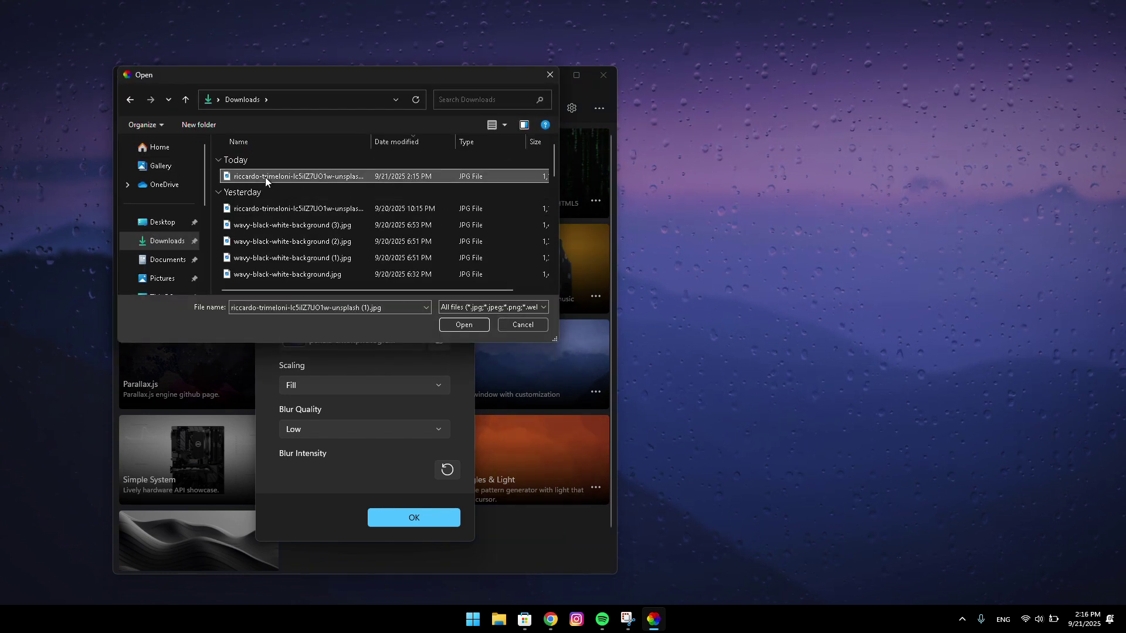
left_click(456, 326)
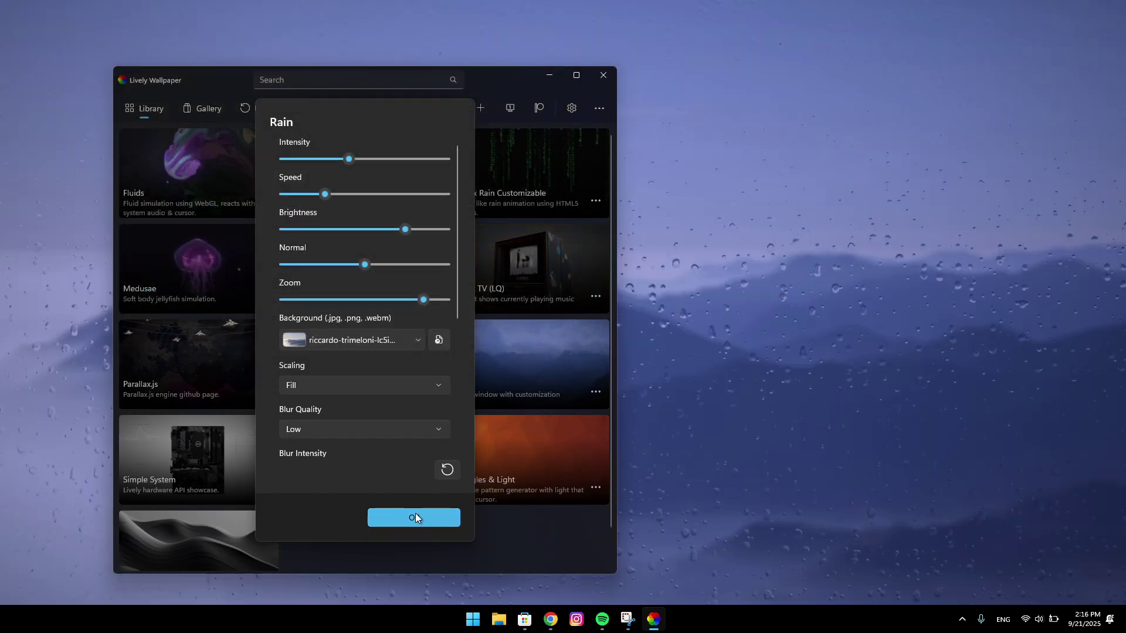
left_click(415, 516)
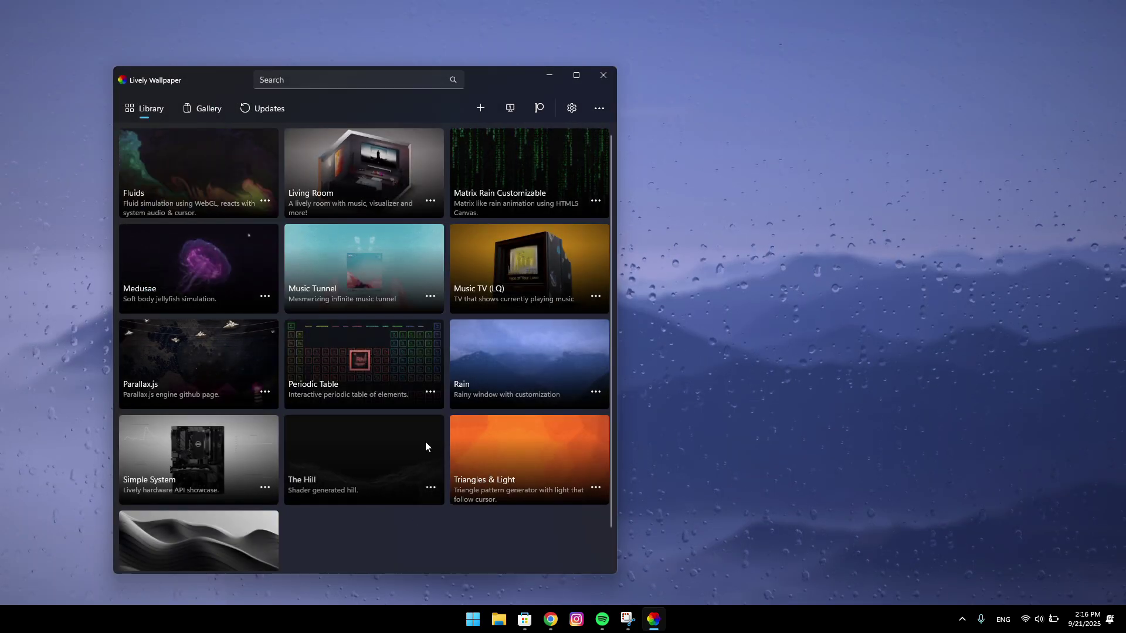
left_click(550, 77)
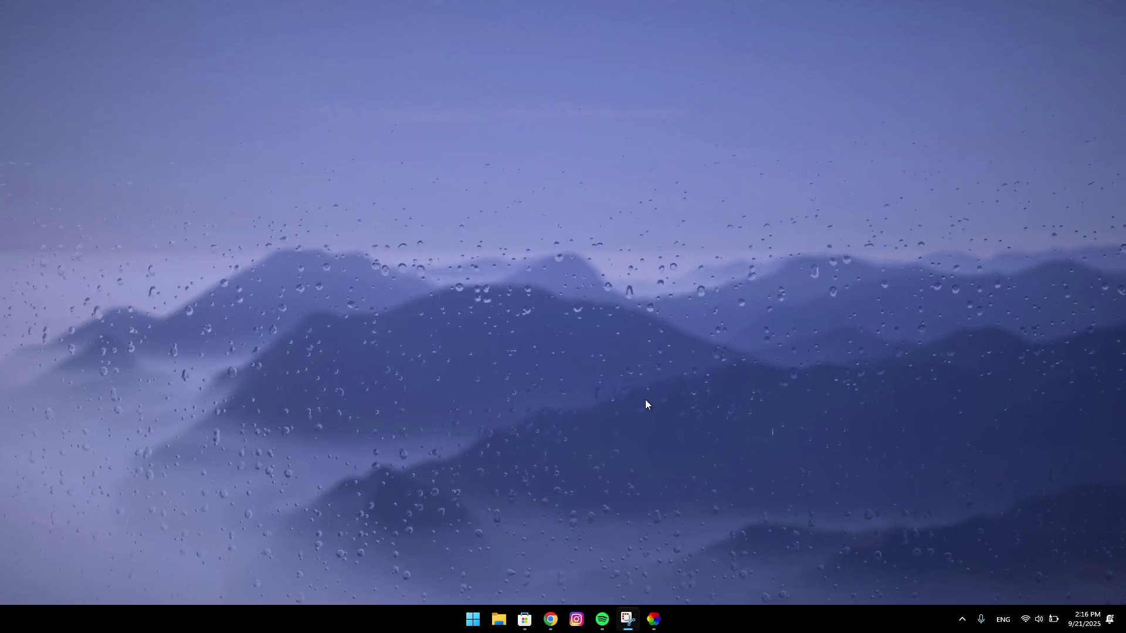
mouse_move(655, 618)
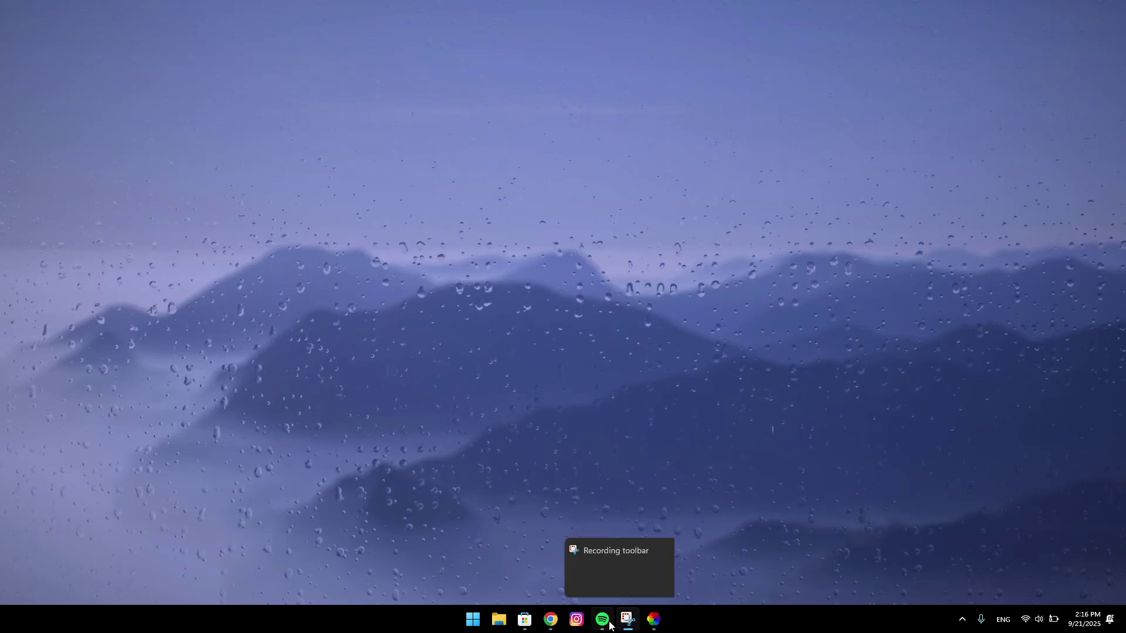
left_click(551, 616)
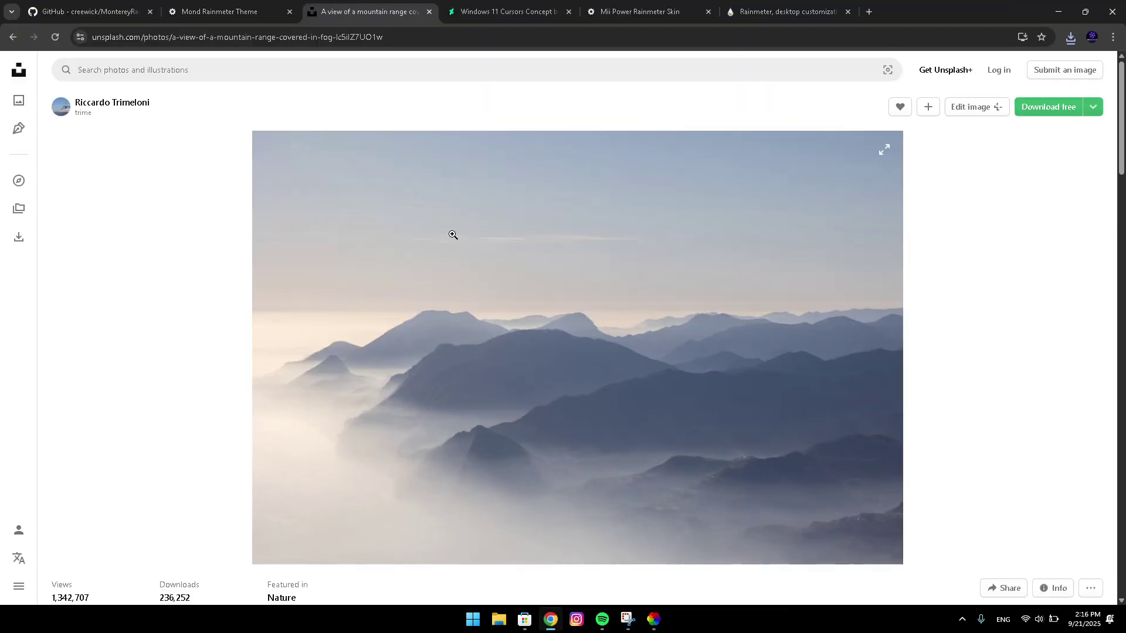
left_click(1062, 4)
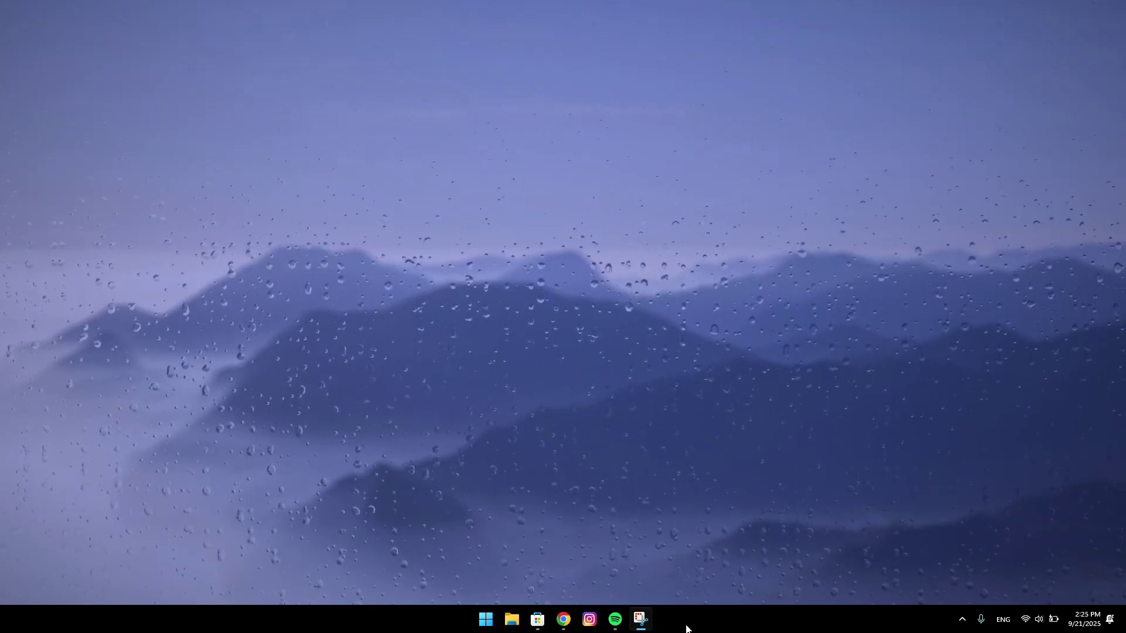
Switch to Microsoft Store to view the TranslucentTB page, check that TranslucentTB is running in the background and minimize the store
left_click(534, 621)
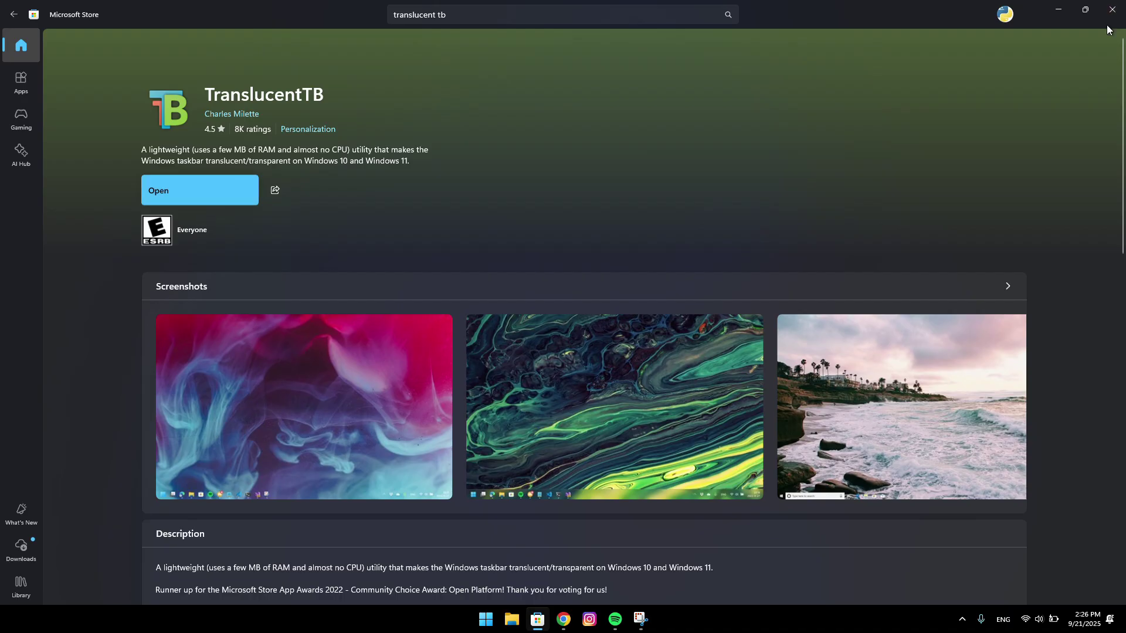
left_click(1058, 10)
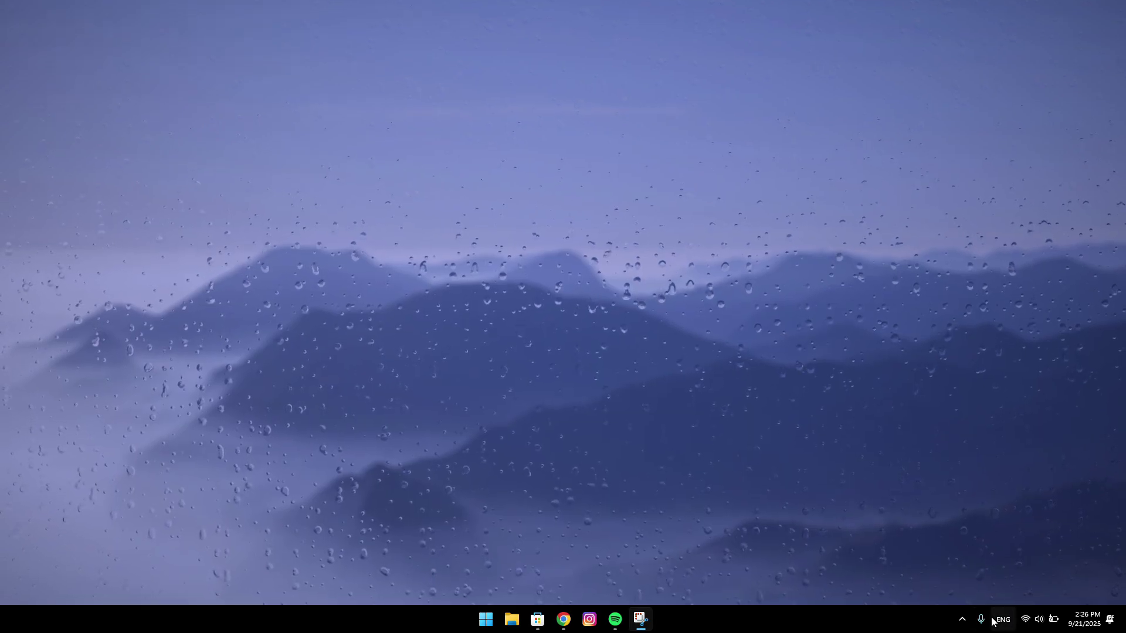
left_click(962, 619)
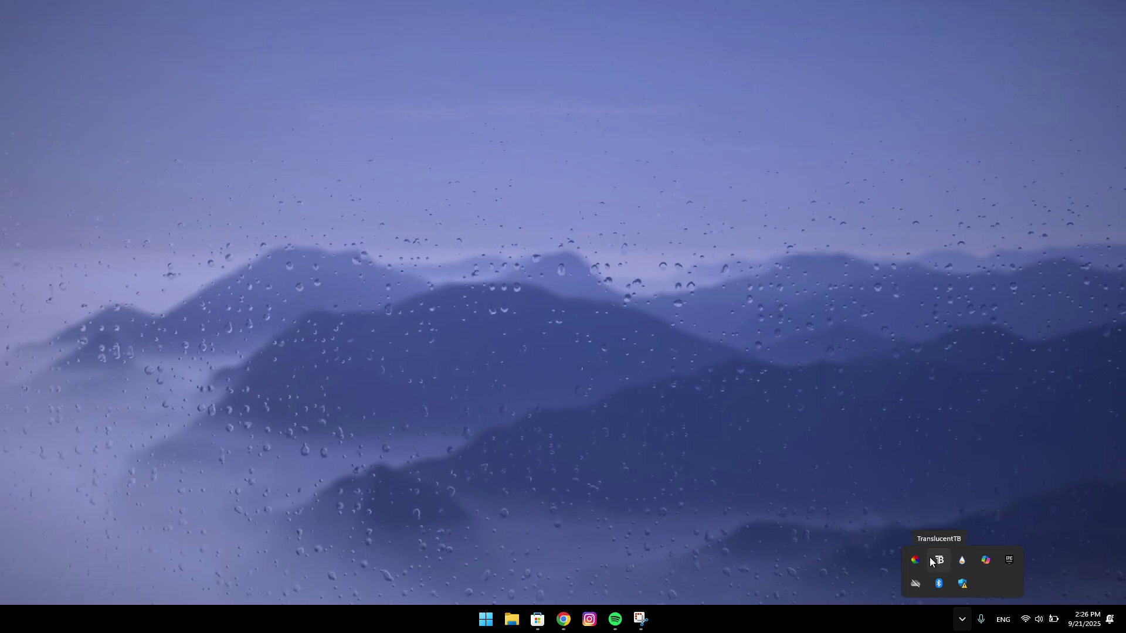
left_click(537, 619)
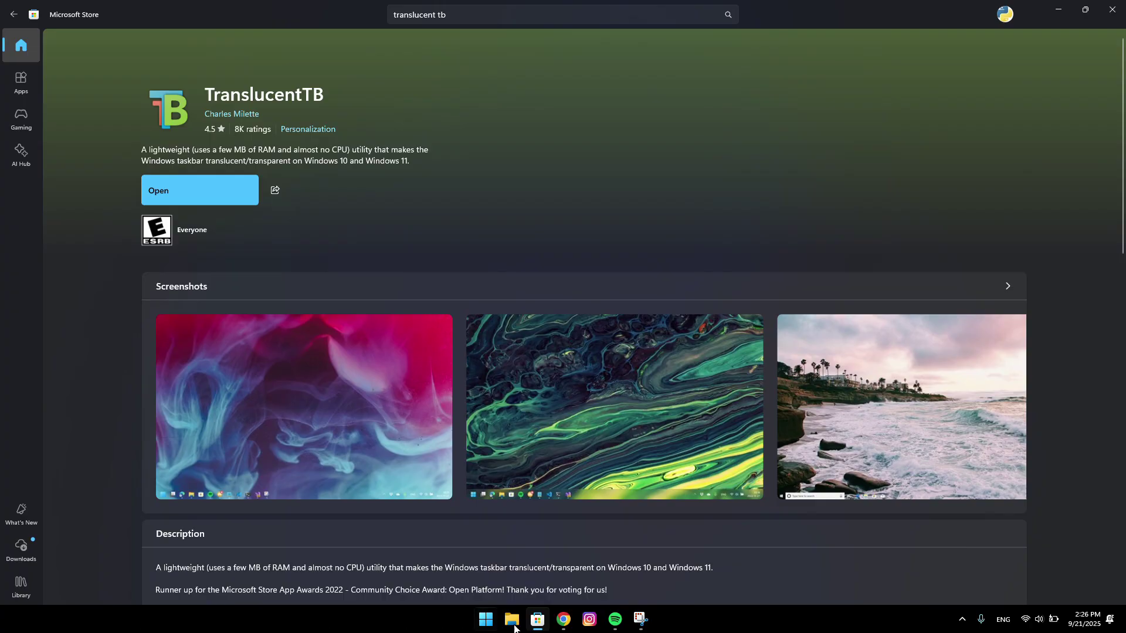
left_click(1058, 9)
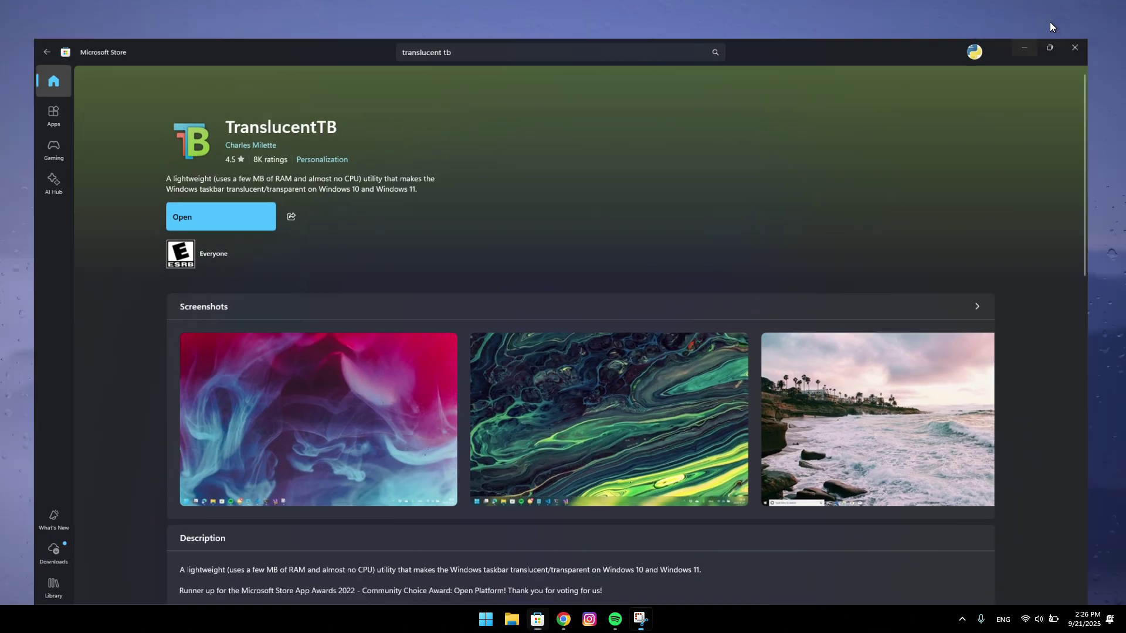
Open TranslucentTB's accent color picker for the Desktop taskbar state
left_click(961, 619)
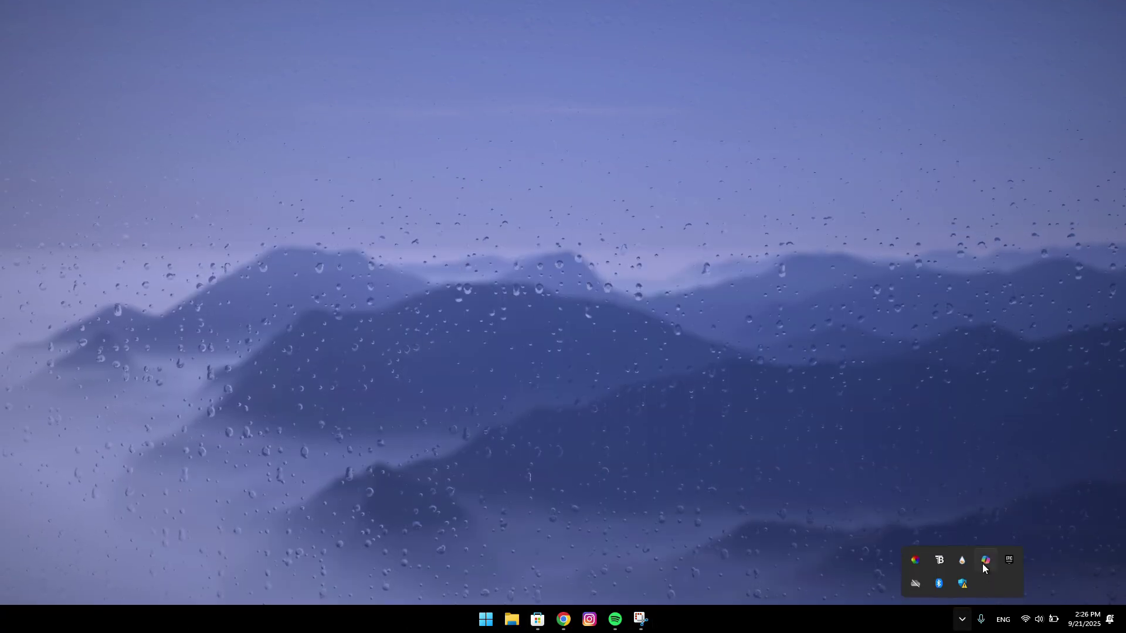
right_click(943, 560)
mouse_move(994, 360)
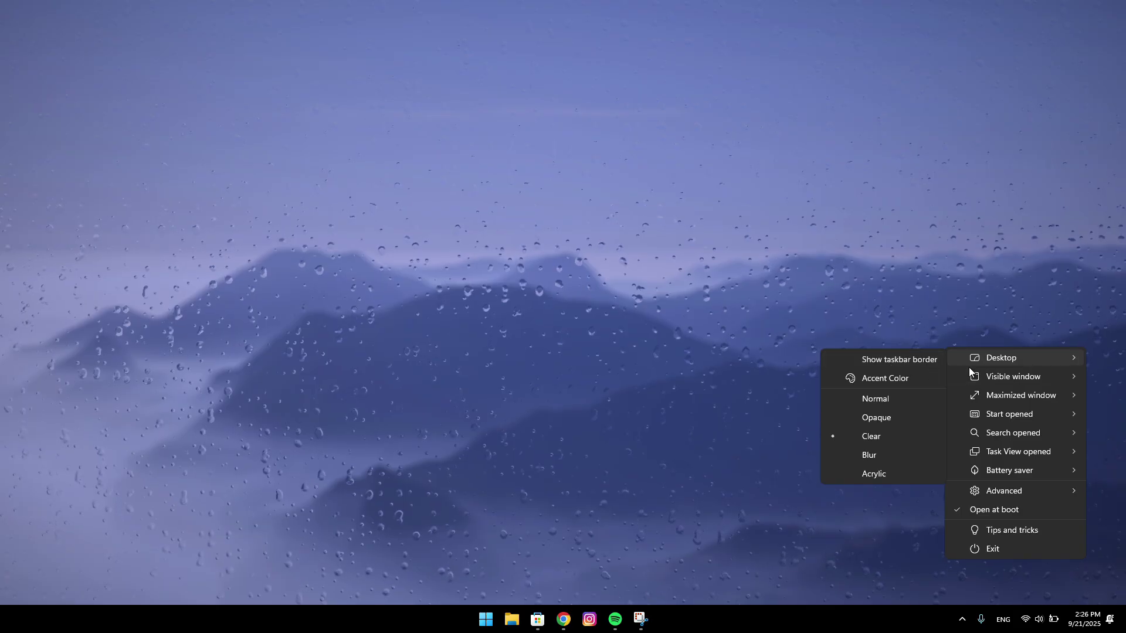
left_click(961, 620)
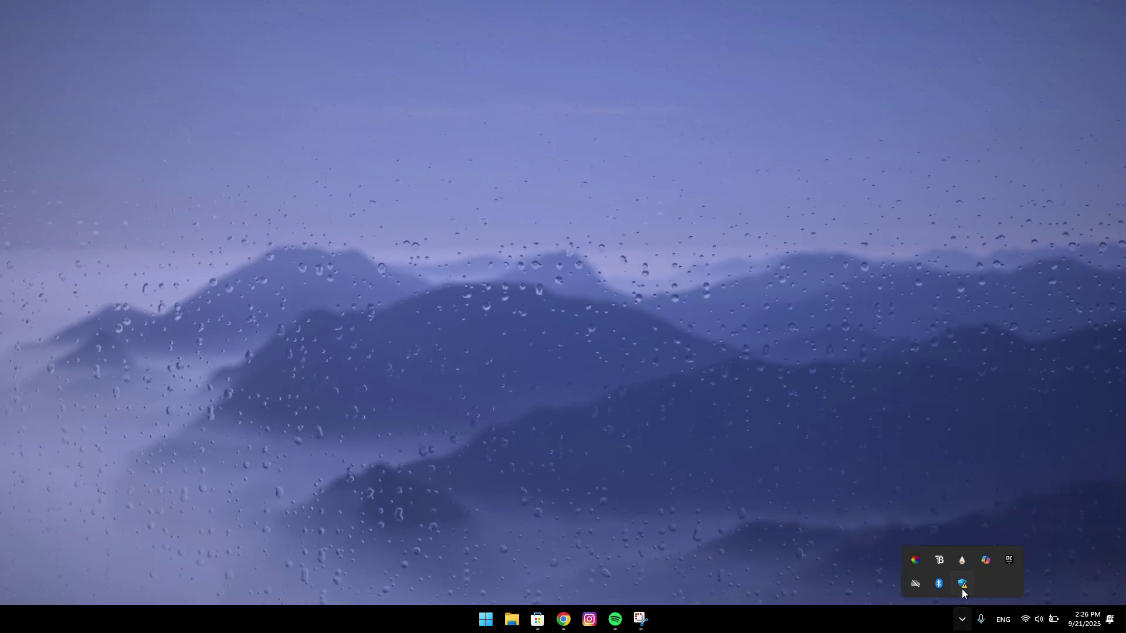
left_click(936, 561)
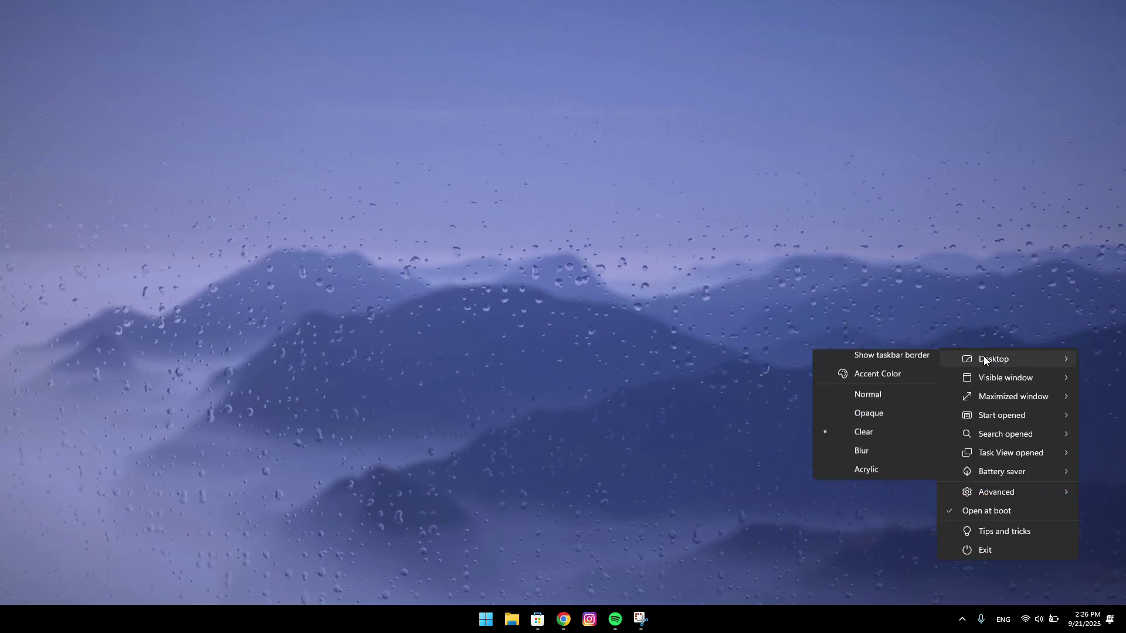
left_click(886, 385)
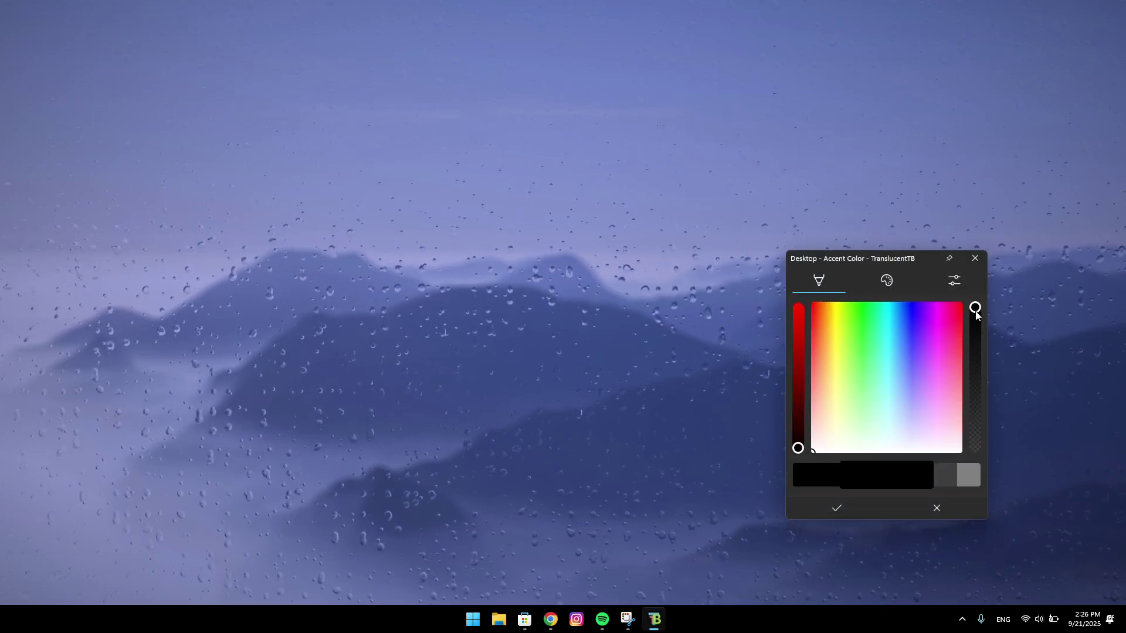
Set the Desktop accent color to a fully transparent red at full brightness and save the color change
left_click_drag(975, 309, 996, 463)
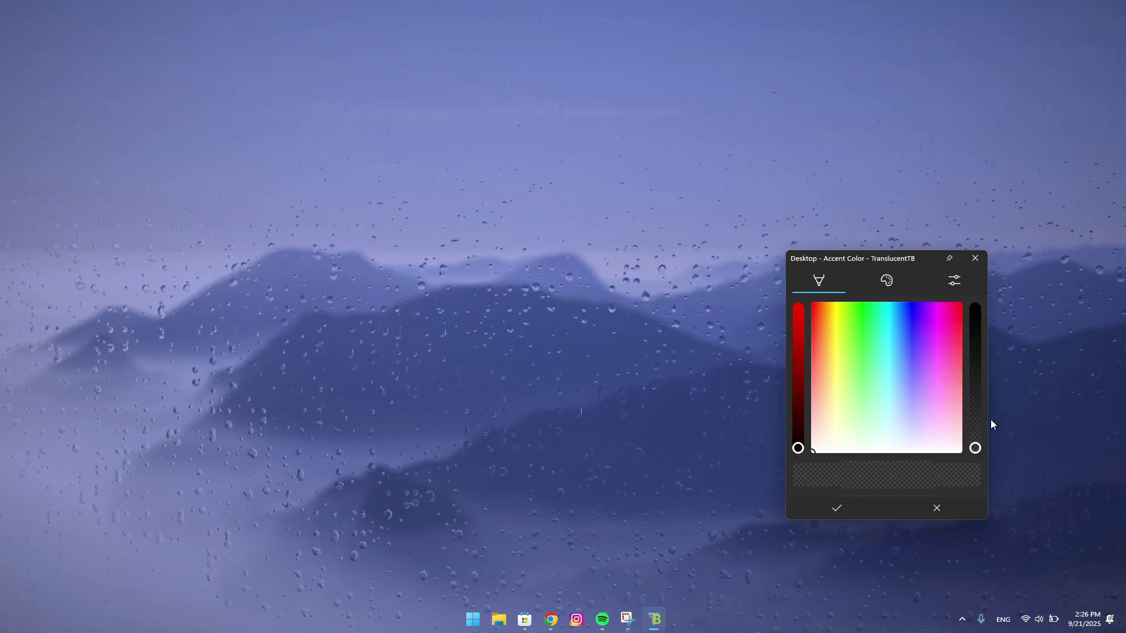
left_click_drag(977, 444, 1009, 500)
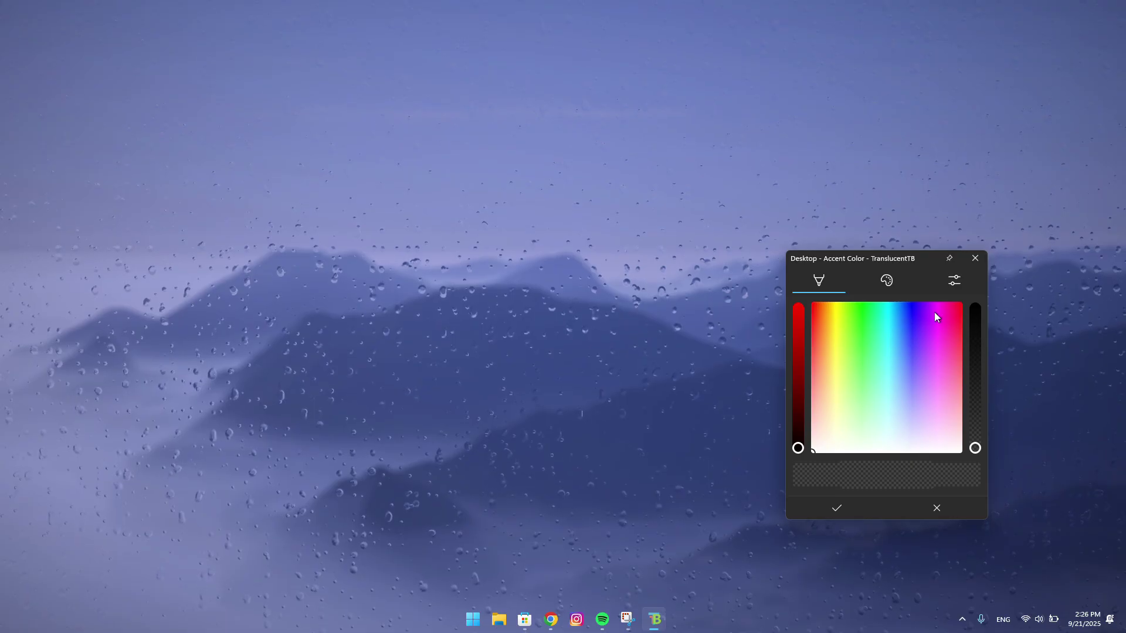
left_click_drag(965, 300, 939, 337)
left_click_drag(797, 456, 792, 311)
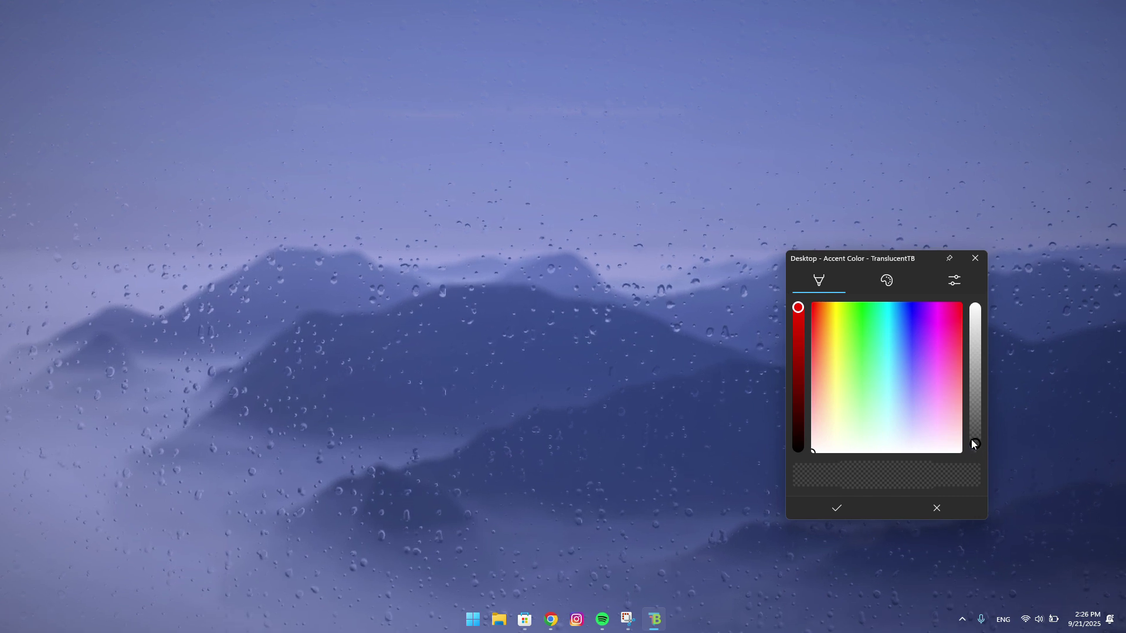
left_click_drag(973, 443, 976, 535)
left_click(952, 312)
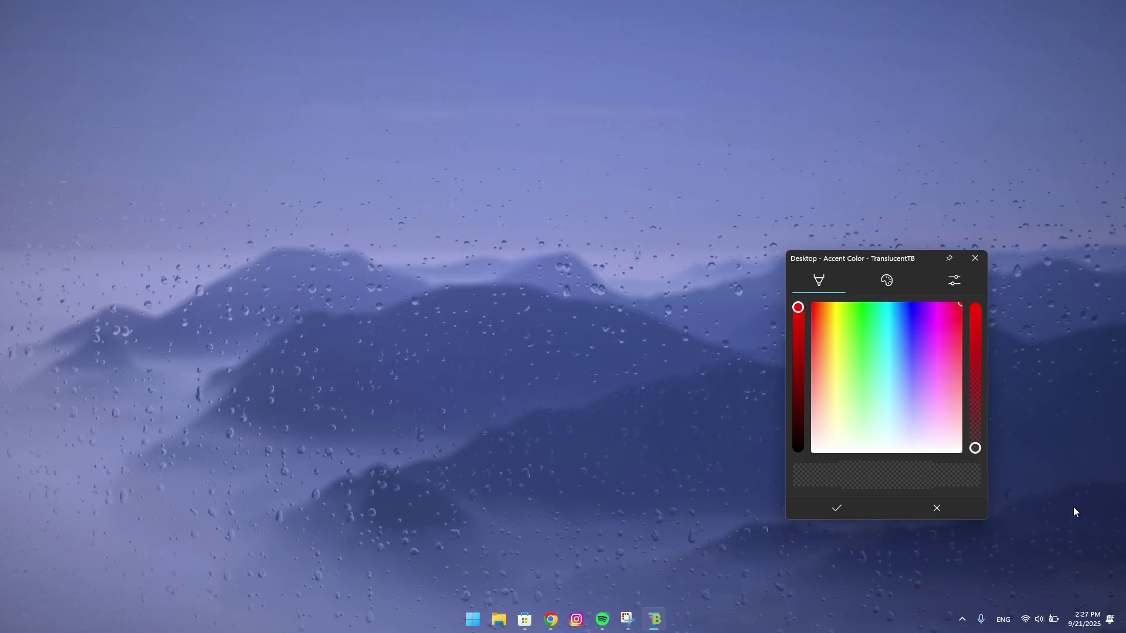
left_click(973, 265)
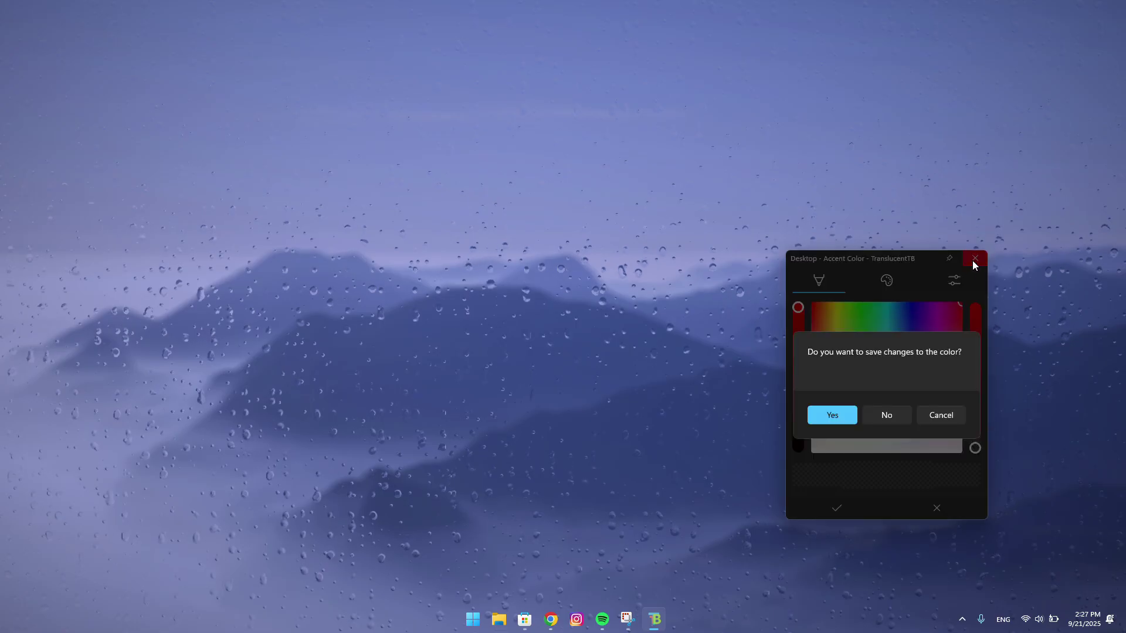
left_click(833, 414)
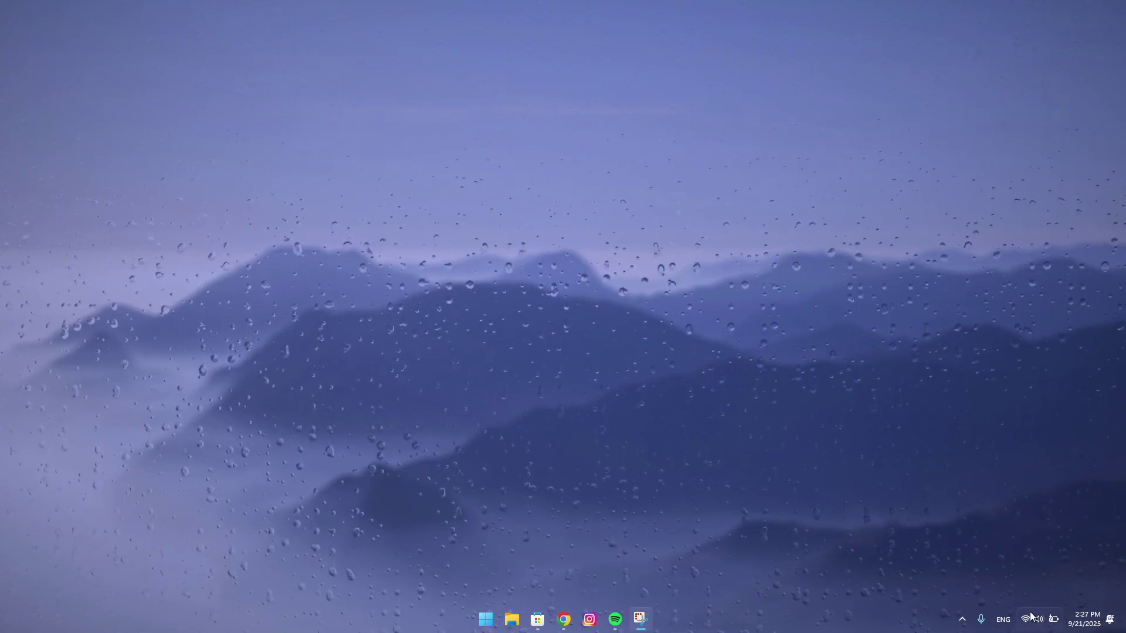
Check the apps running in the background, then switch to the RoundedTB website in Chrome and dismiss the ad
left_click(964, 626)
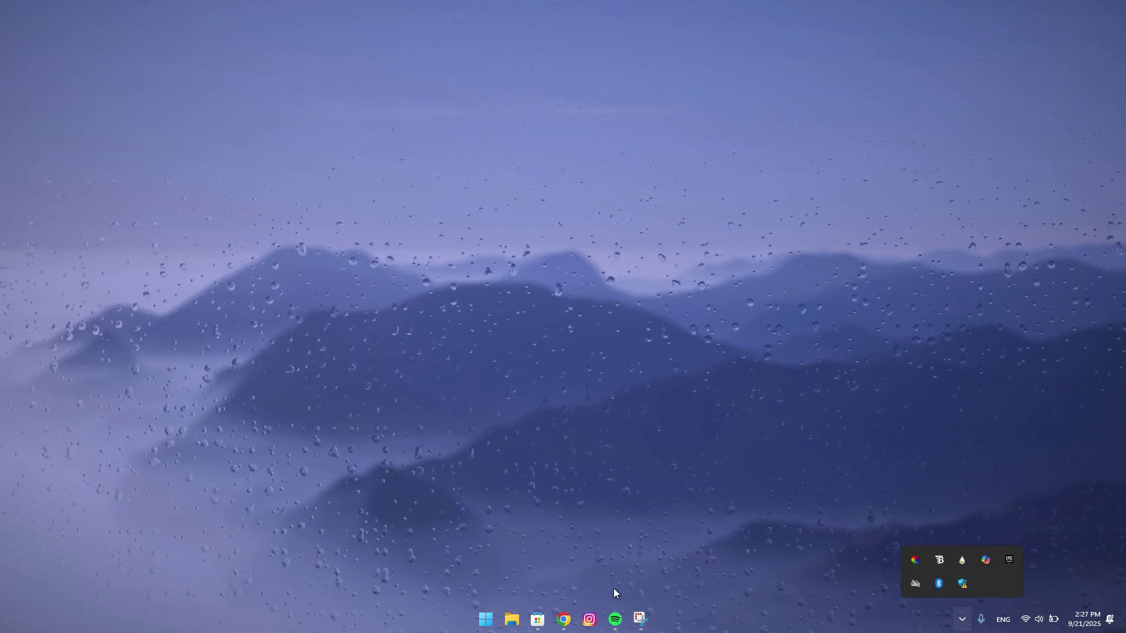
left_click(563, 620)
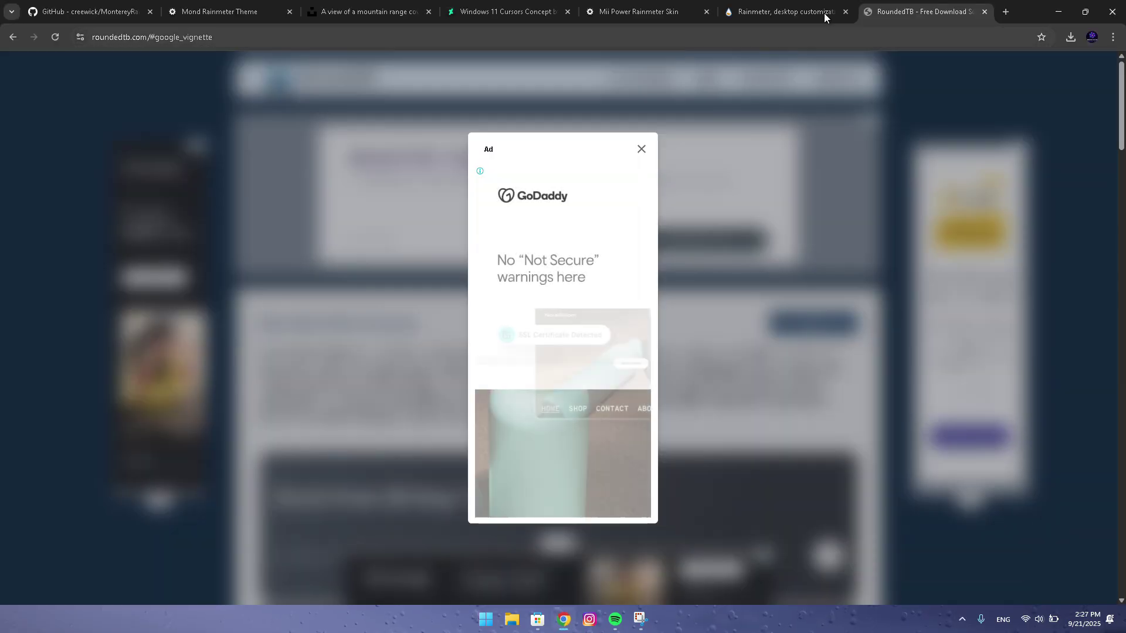
left_click(641, 149)
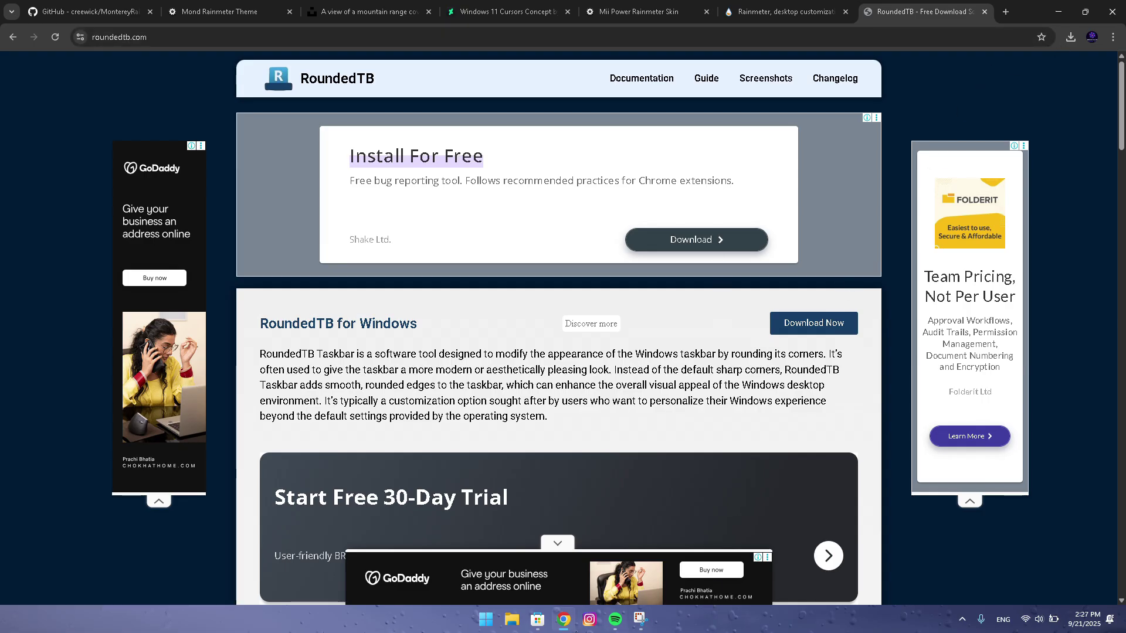
Extract RoundedTB_R3.1.zip from Downloads into the RoundedTB_R3.1 folder, replacing the existing files
left_click(509, 618)
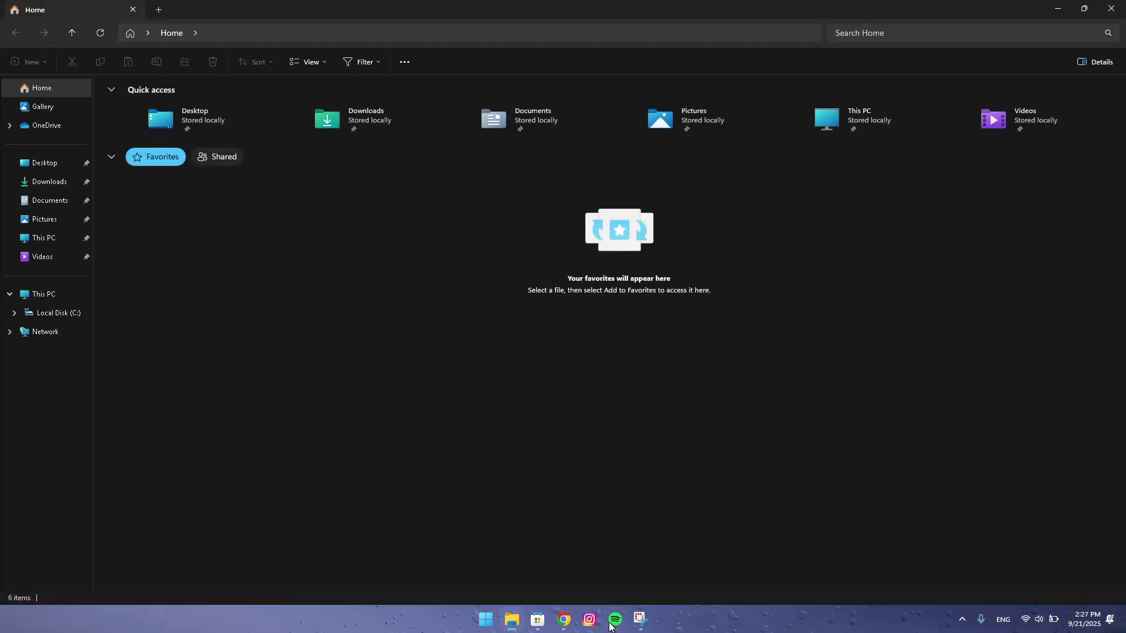
left_click(25, 191)
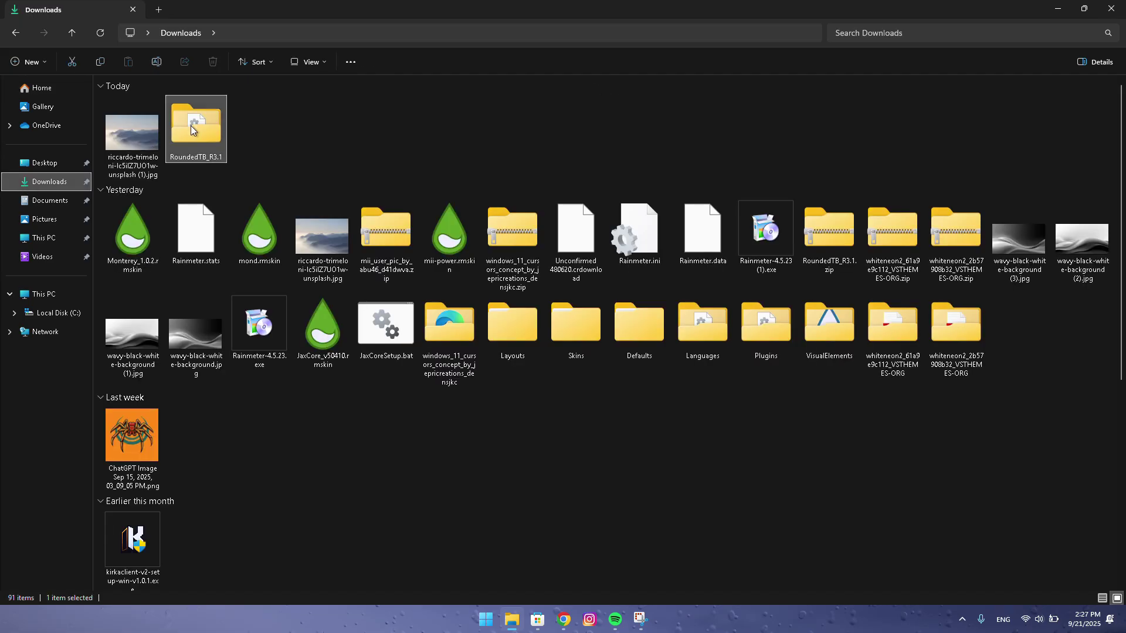
double_click(191, 125)
left_click(11, 32)
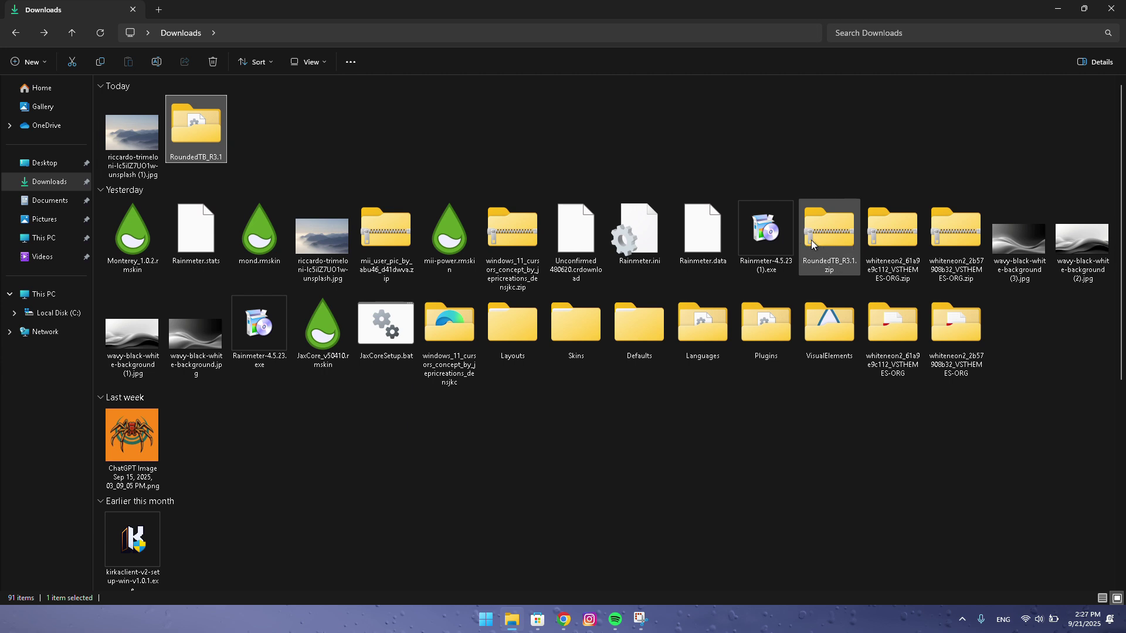
right_click(812, 244)
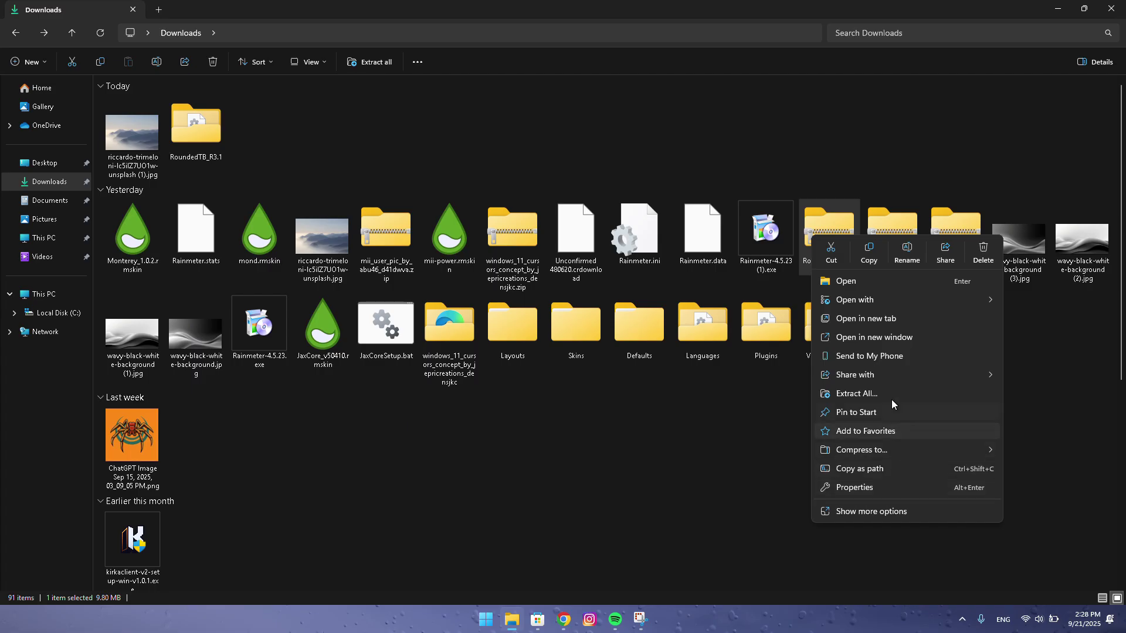
left_click(890, 392)
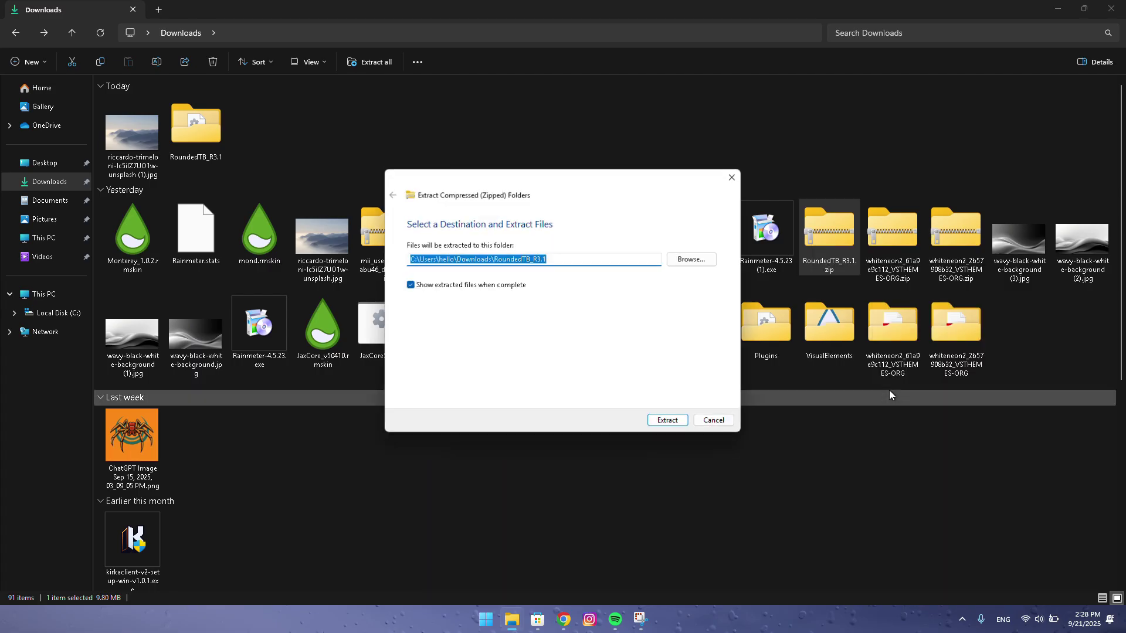
left_click(664, 422)
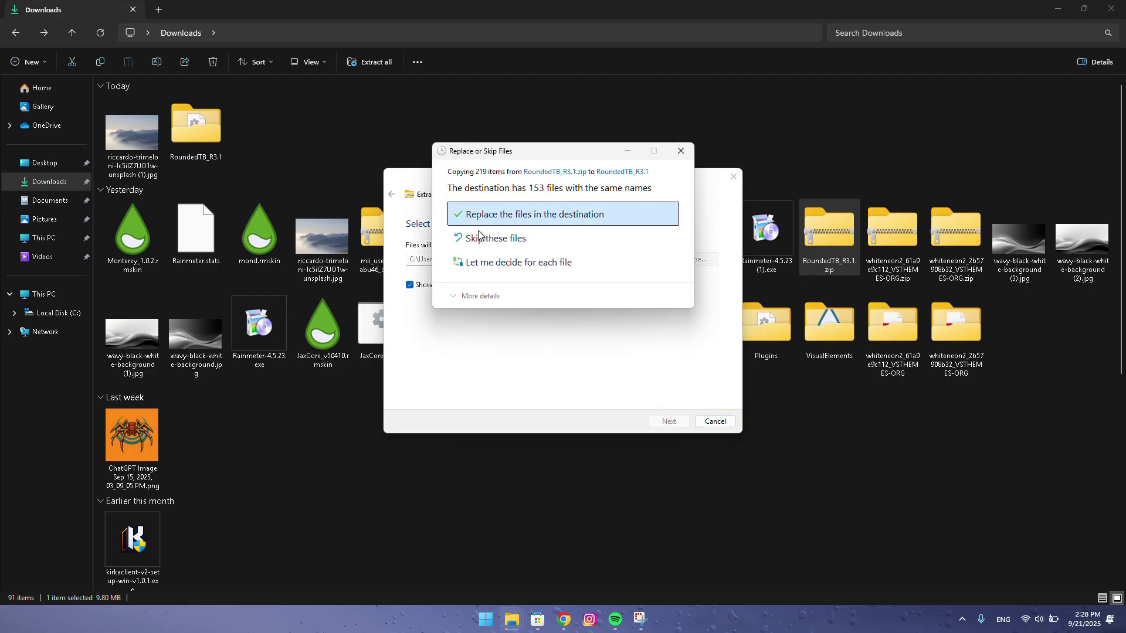
left_click(487, 216)
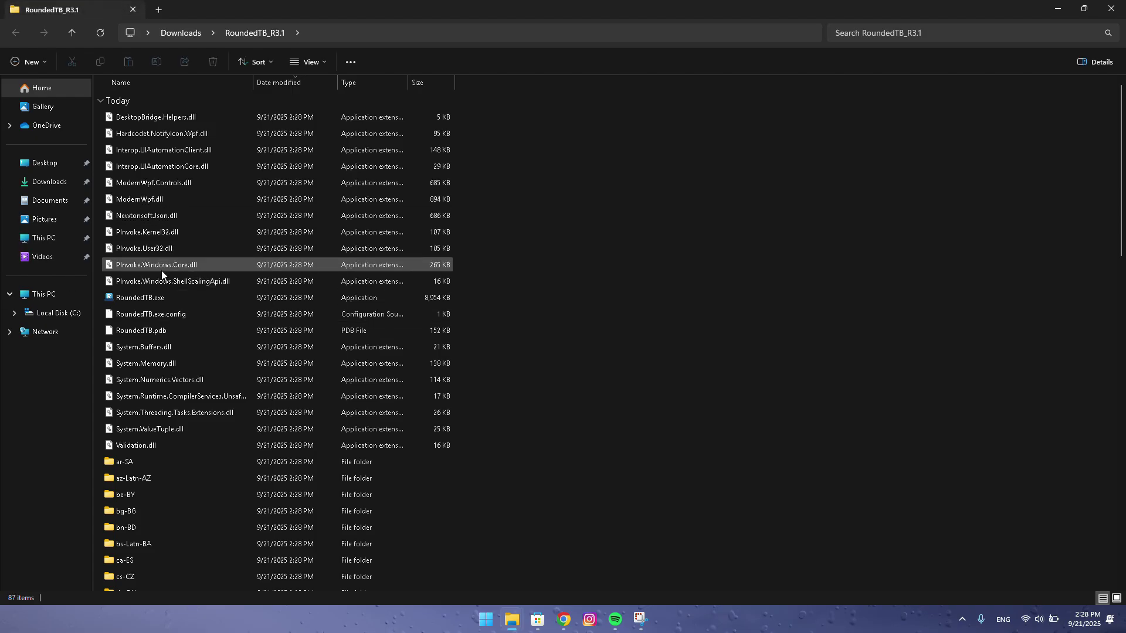
Launch RoundedTB.exe from the extracted folder and allow it to run despite the unknown publisher
left_click(156, 297)
double_click(156, 297)
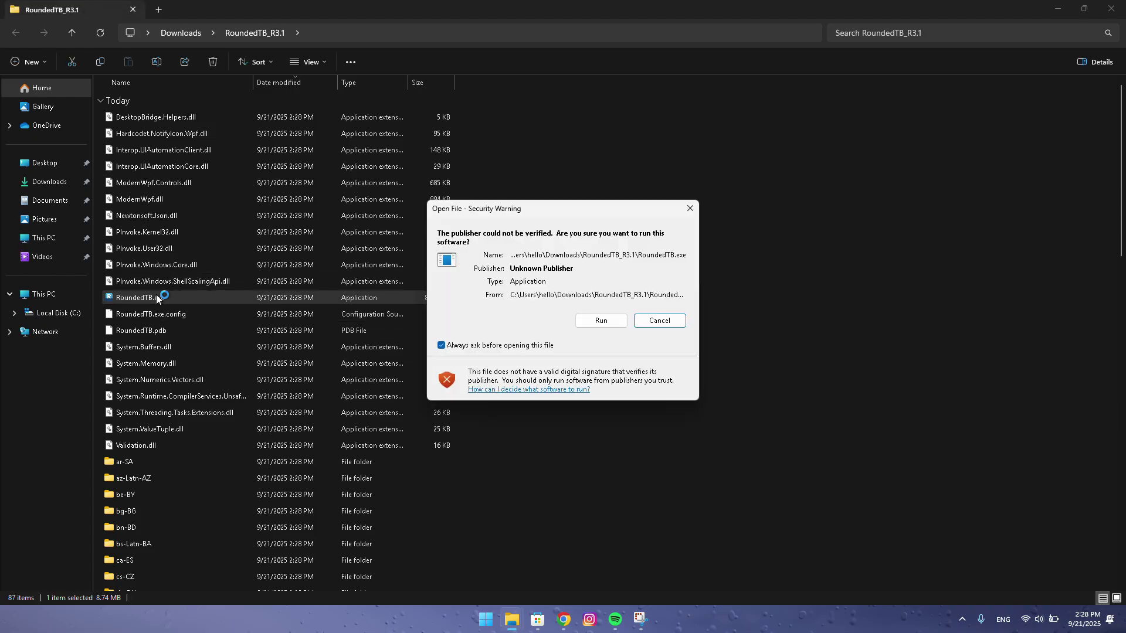
left_click(596, 322)
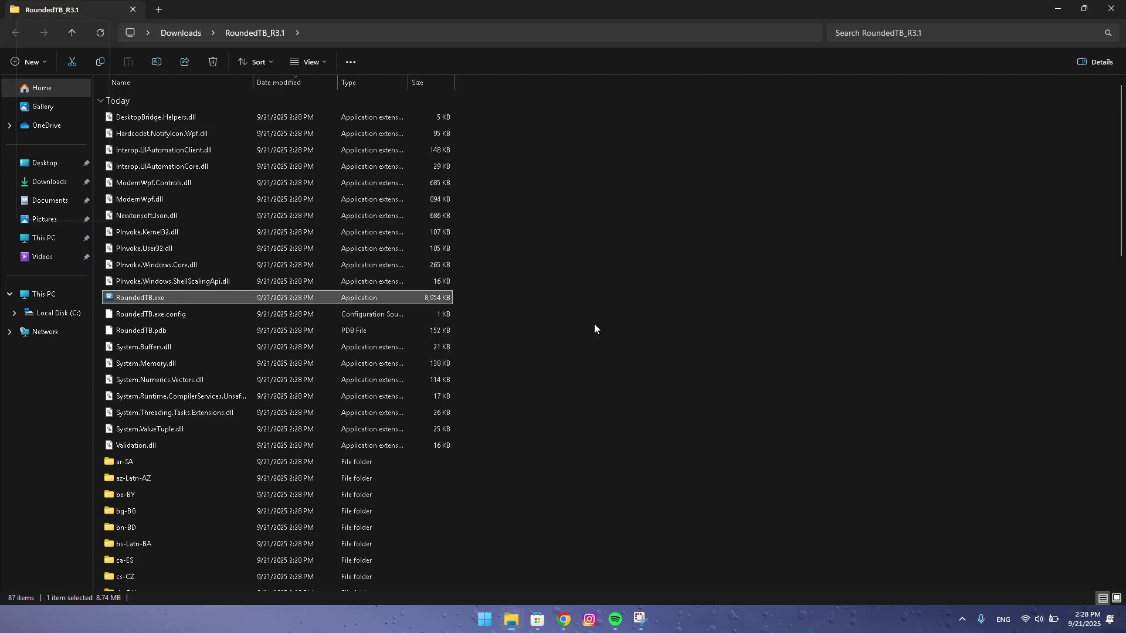
double_click(136, 297)
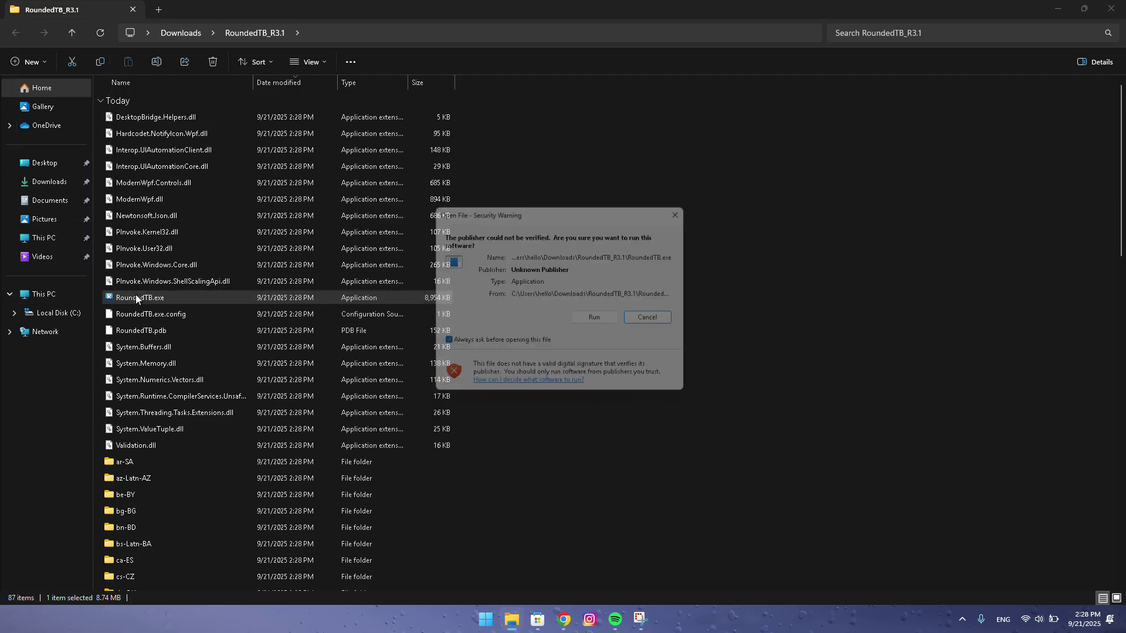
left_click(604, 322)
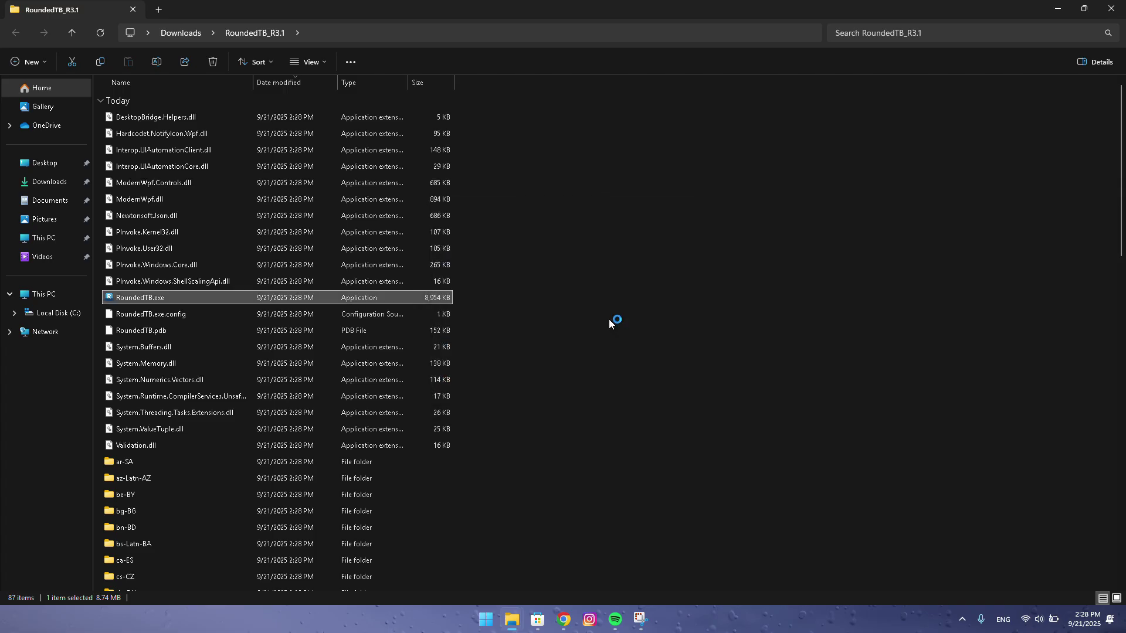
Minimize File Explorer and Chrome, apply RoundedTB with a corner radius of 12, close its window and reveal the system tray
left_click(1055, 13)
left_click(1061, 12)
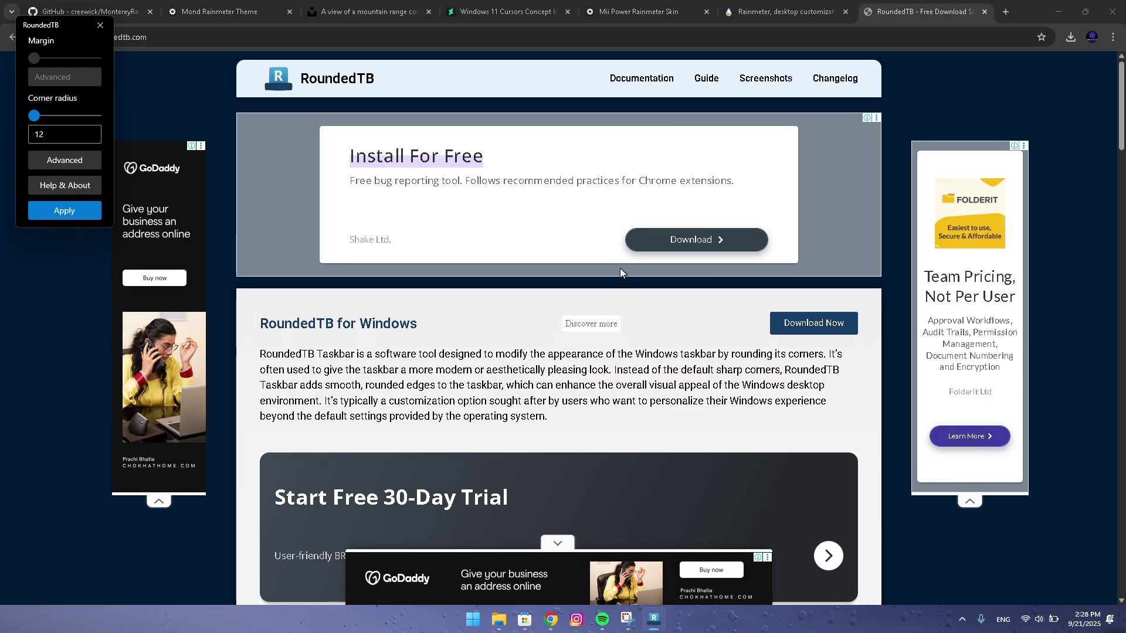
left_click(1059, 11)
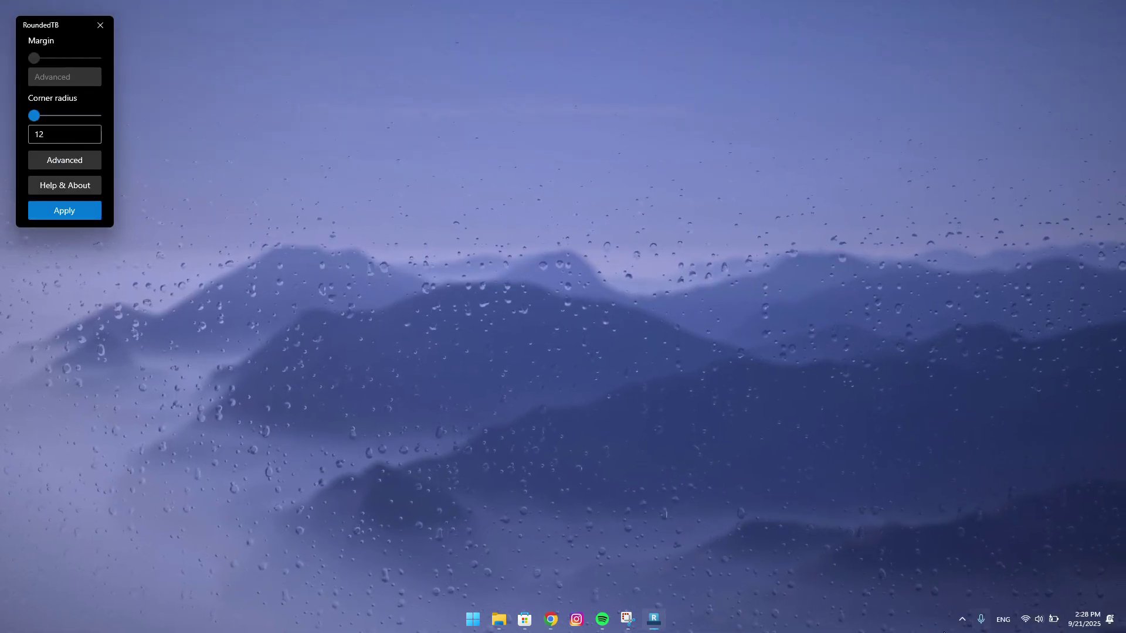
left_click(72, 203)
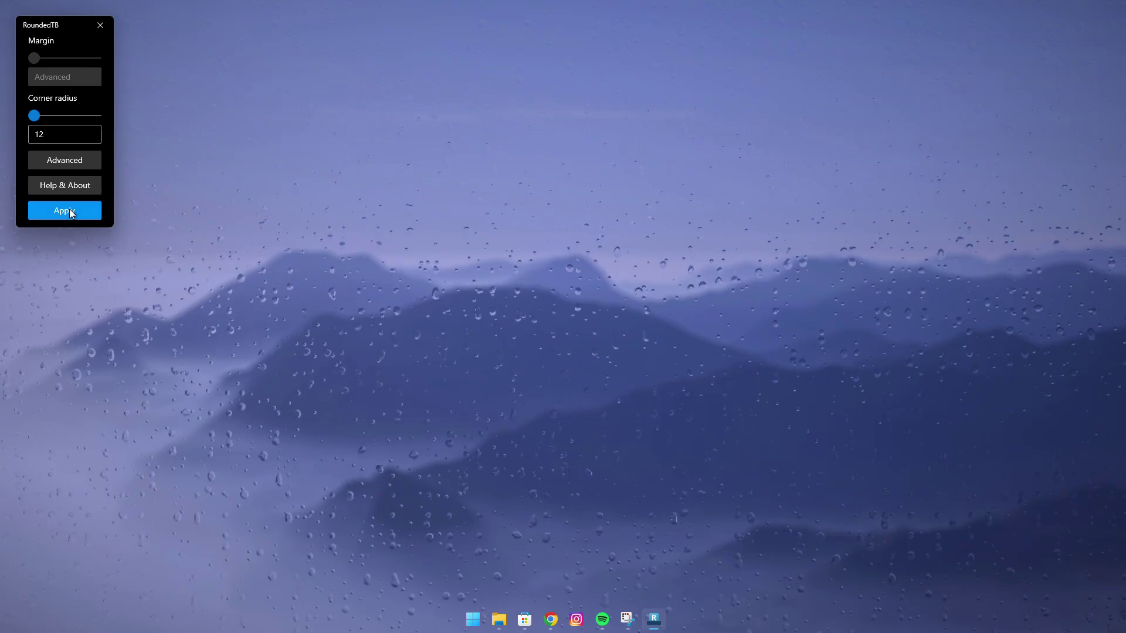
left_click(100, 26)
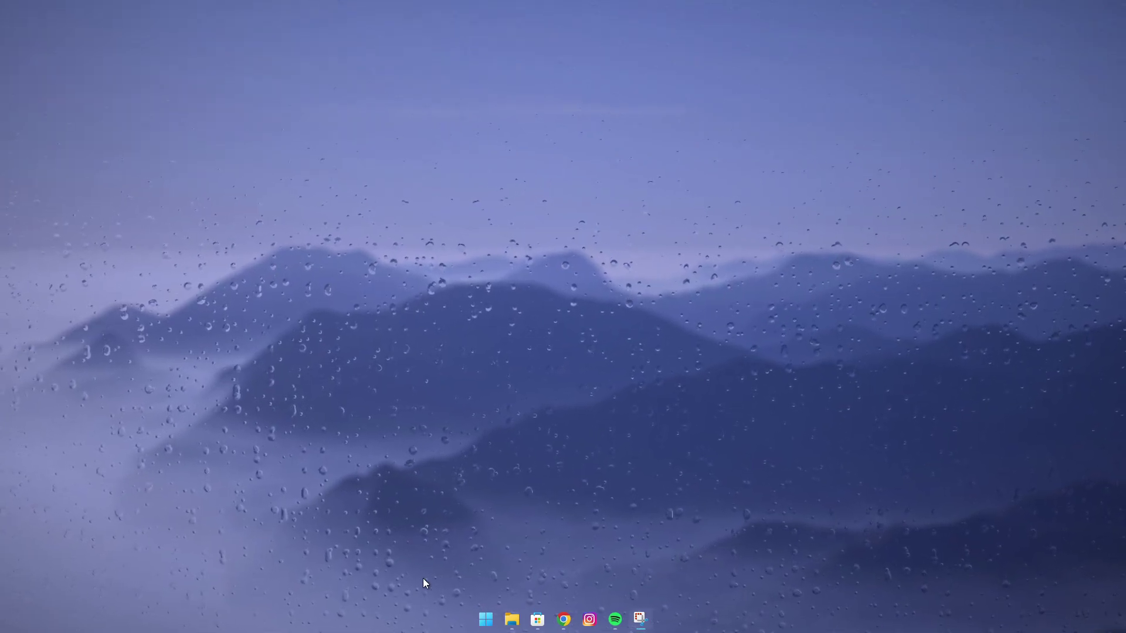
mouse_move(1101, 627)
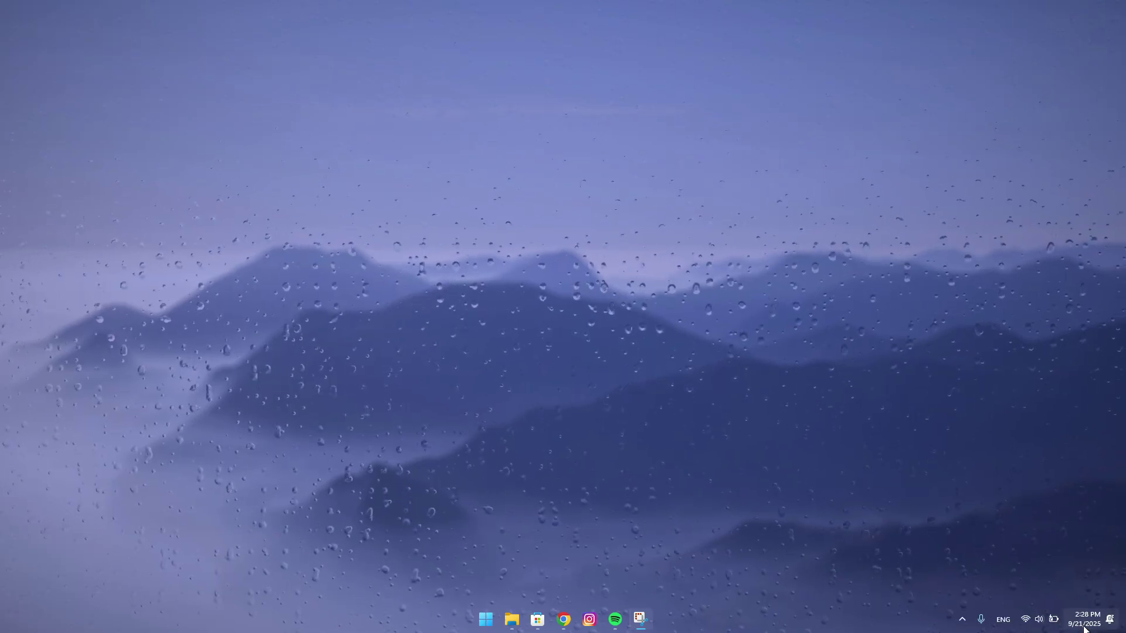
mouse_move(1023, 632)
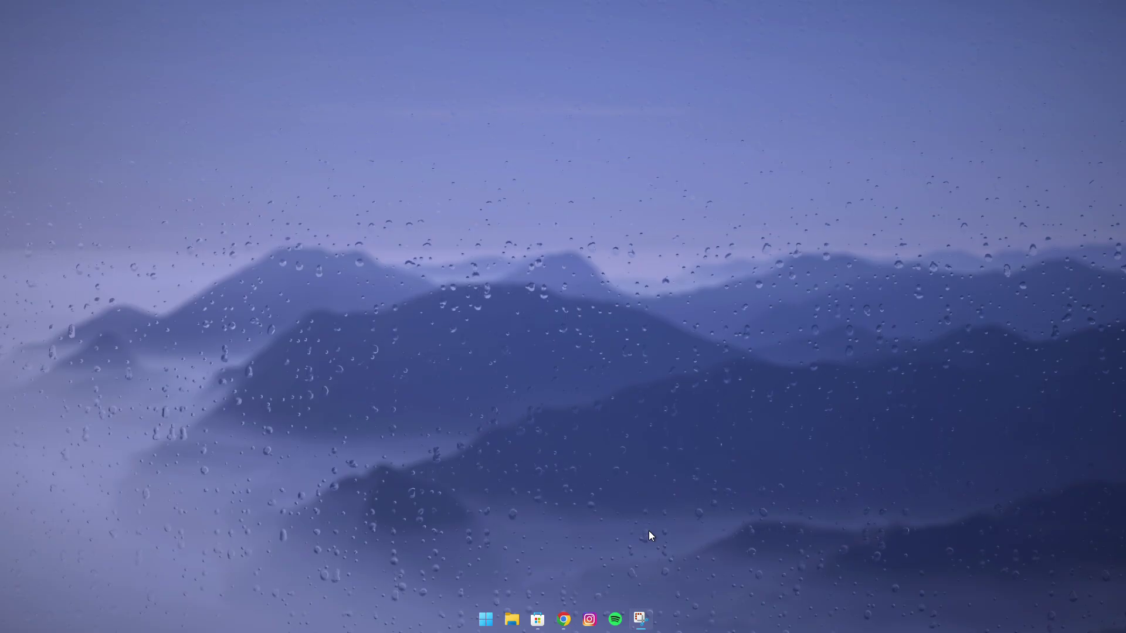
View the Rainmeter 4.5.23 download page in Chrome and check the recent download history
left_click(563, 619)
left_click(774, 12)
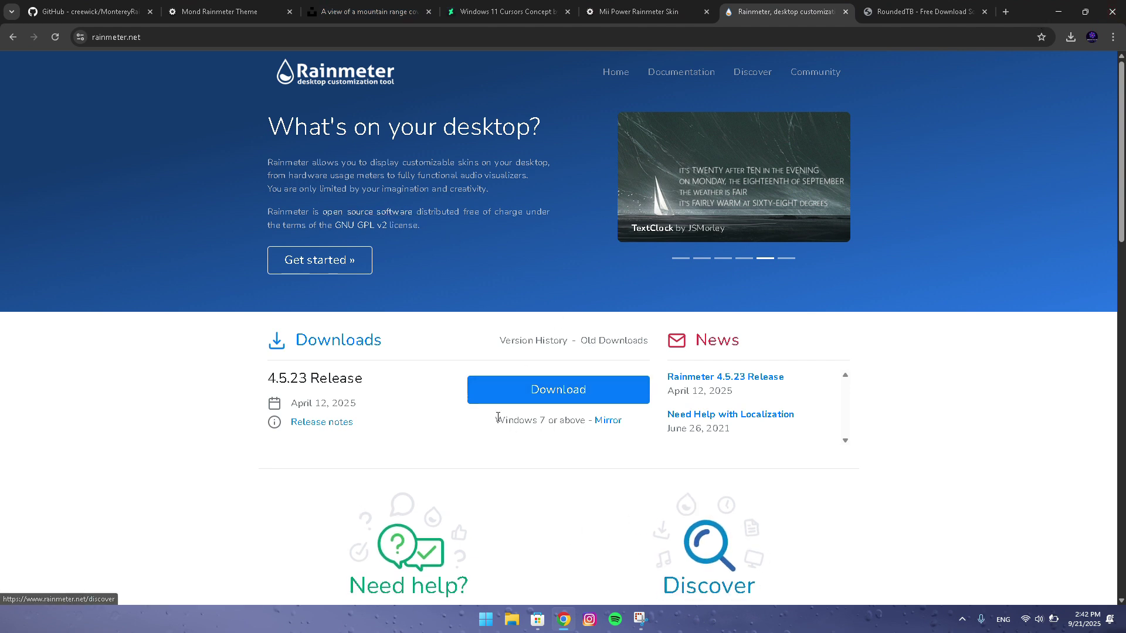
left_click(1052, 12)
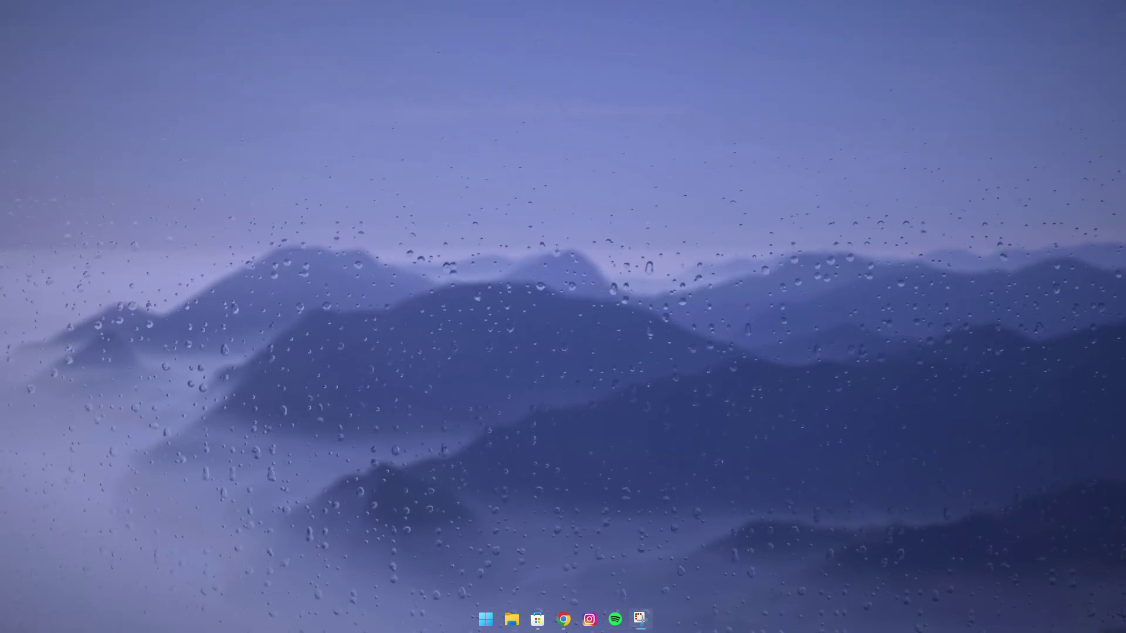
mouse_move(538, 619)
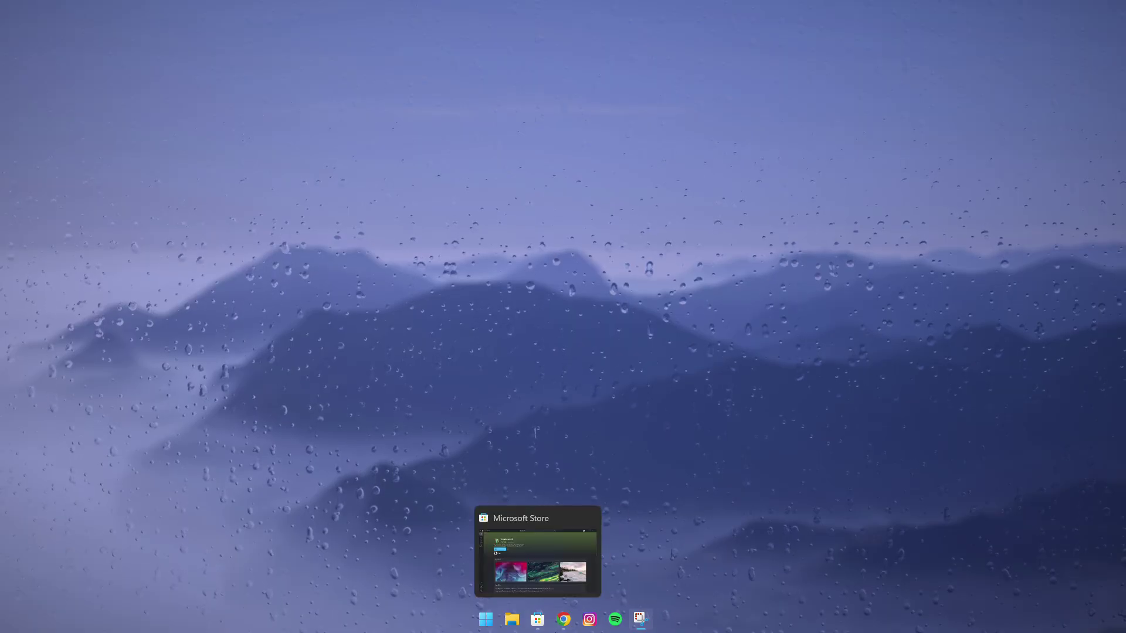
left_click(563, 619)
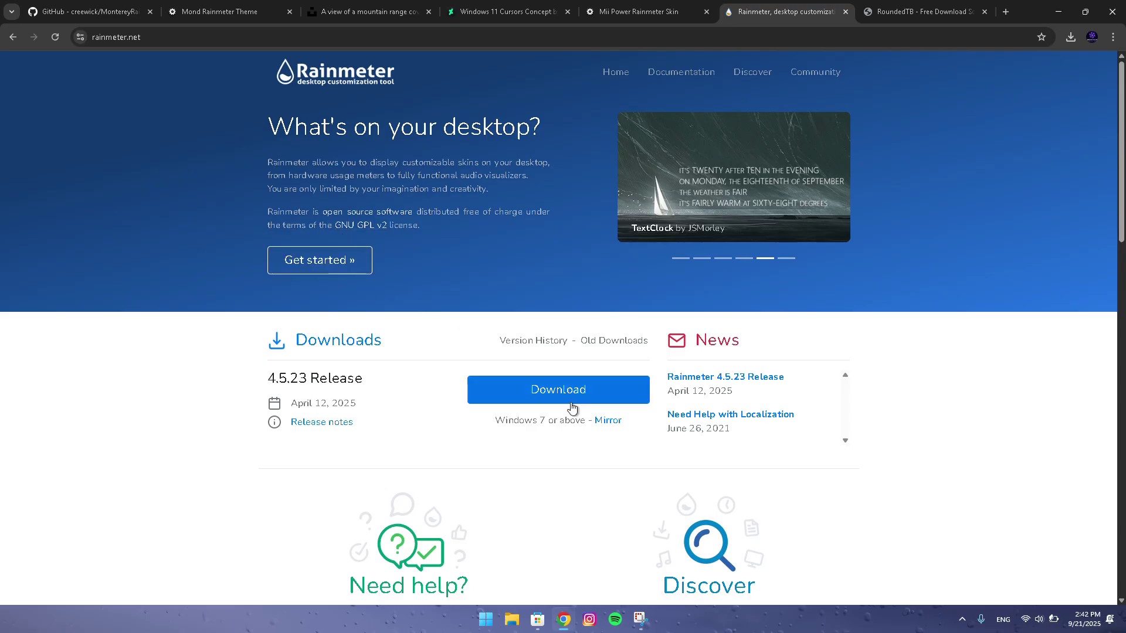
left_click(1070, 37)
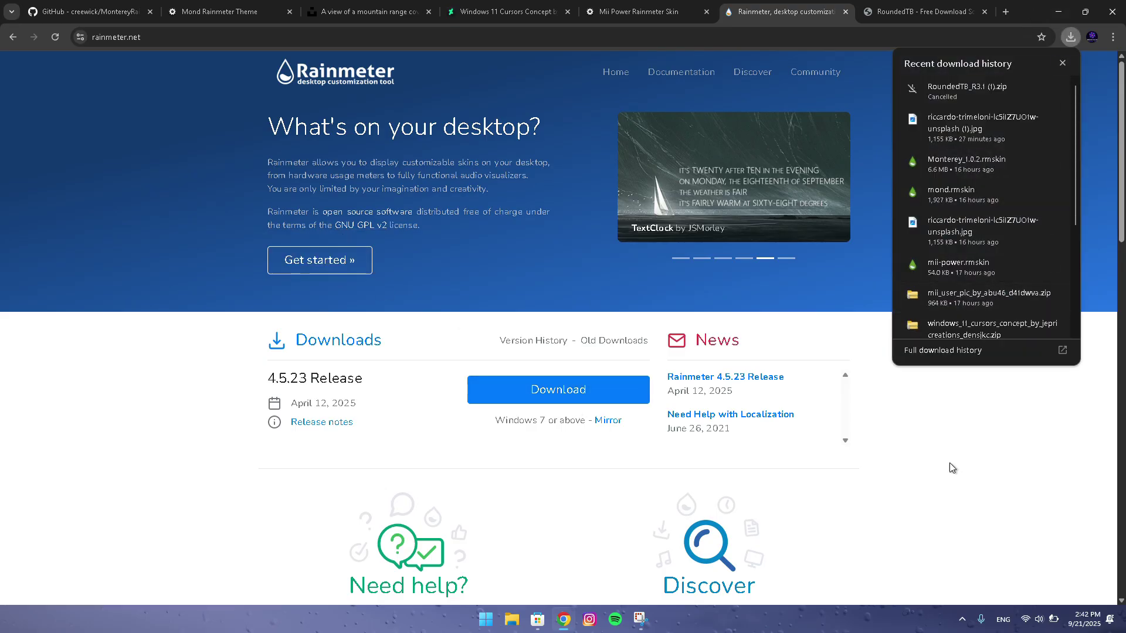
Open the Manage Rainmeter window from the background apps to view its skins, close it and minimize Chrome
left_click(962, 619)
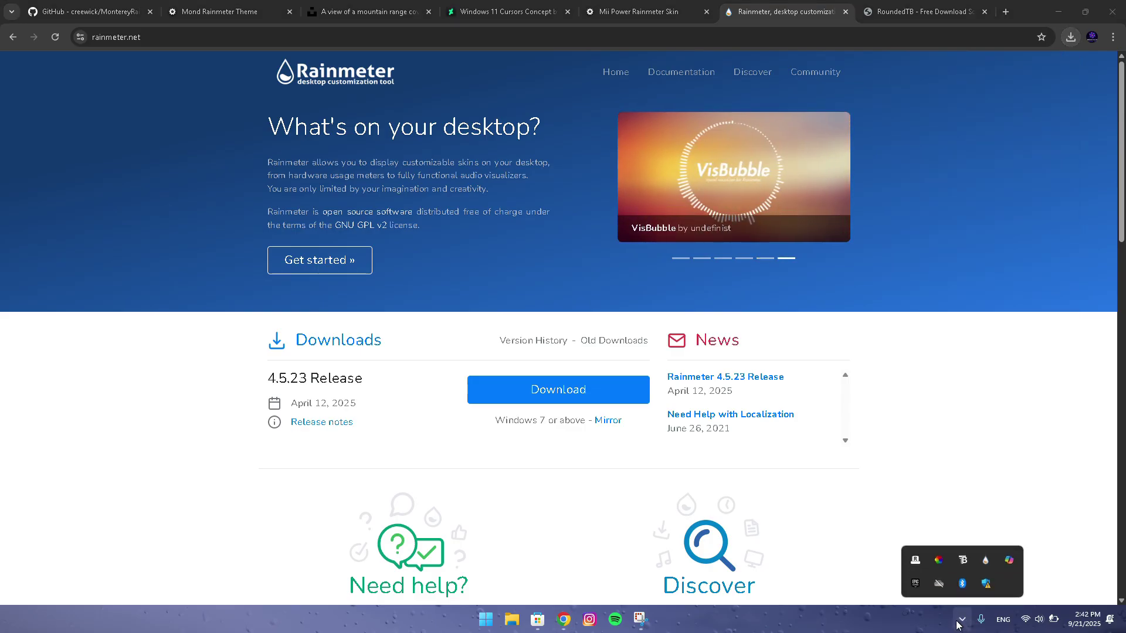
left_click(984, 563)
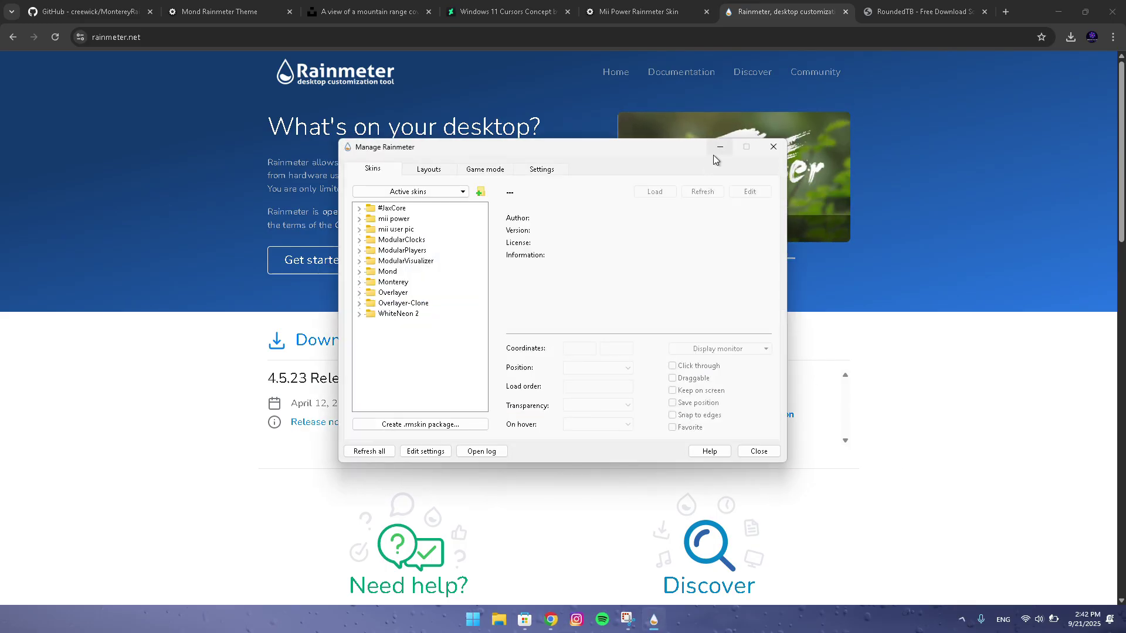
left_click(773, 147)
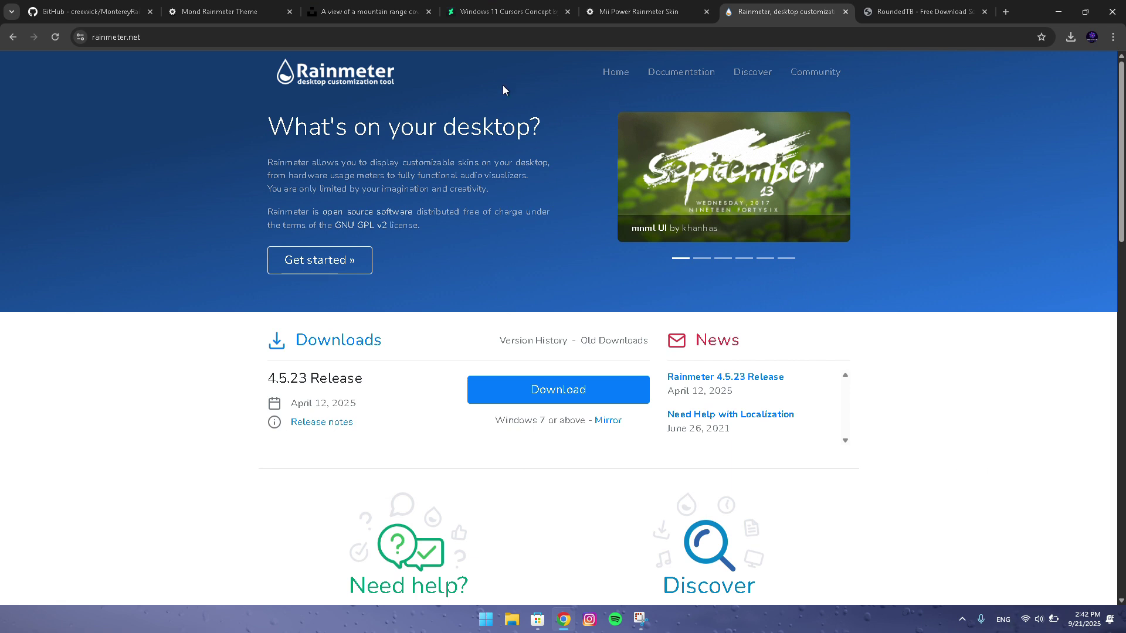
left_click(1058, 11)
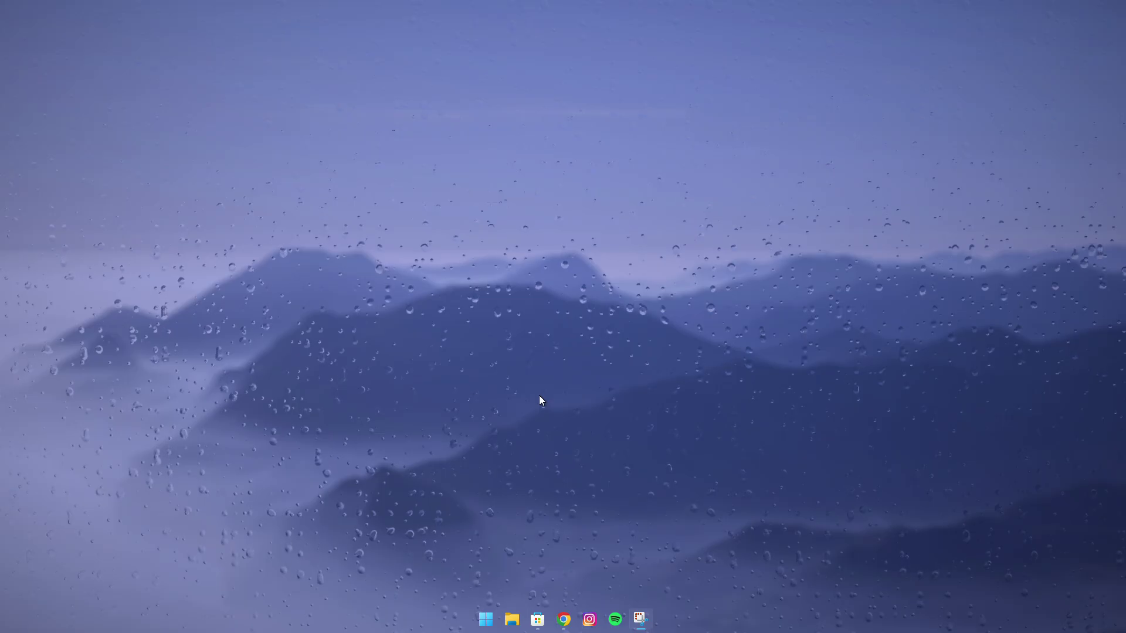
Switch to Chrome, view the Windows 11 Cursors Concept page and show its already downloaded zip file in the Downloads folder
left_click(564, 619)
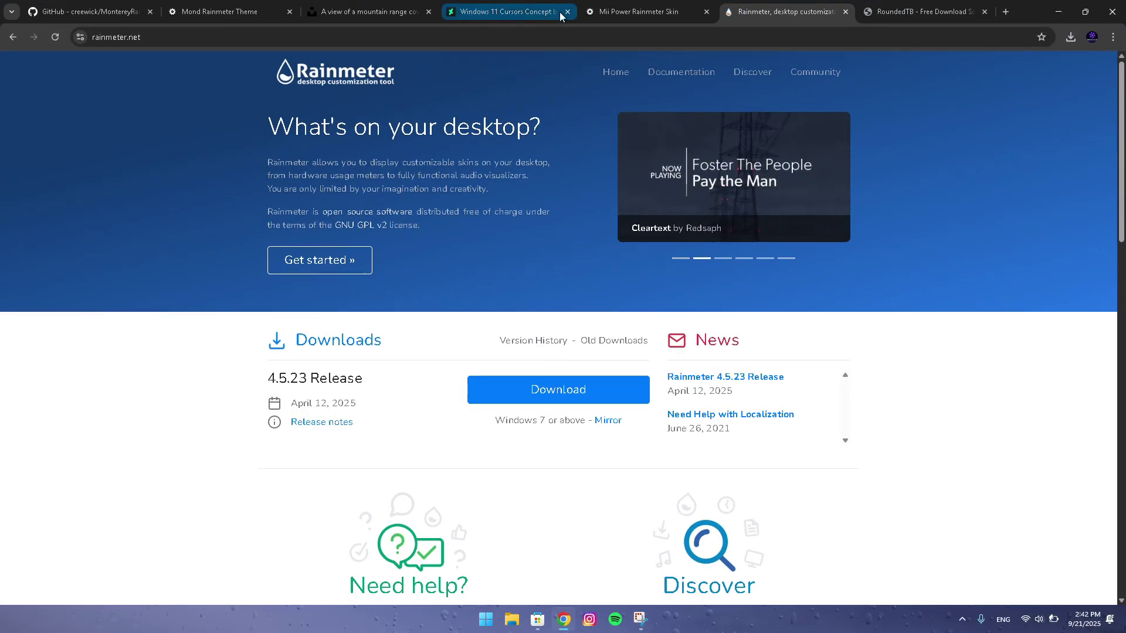
left_click(463, 12)
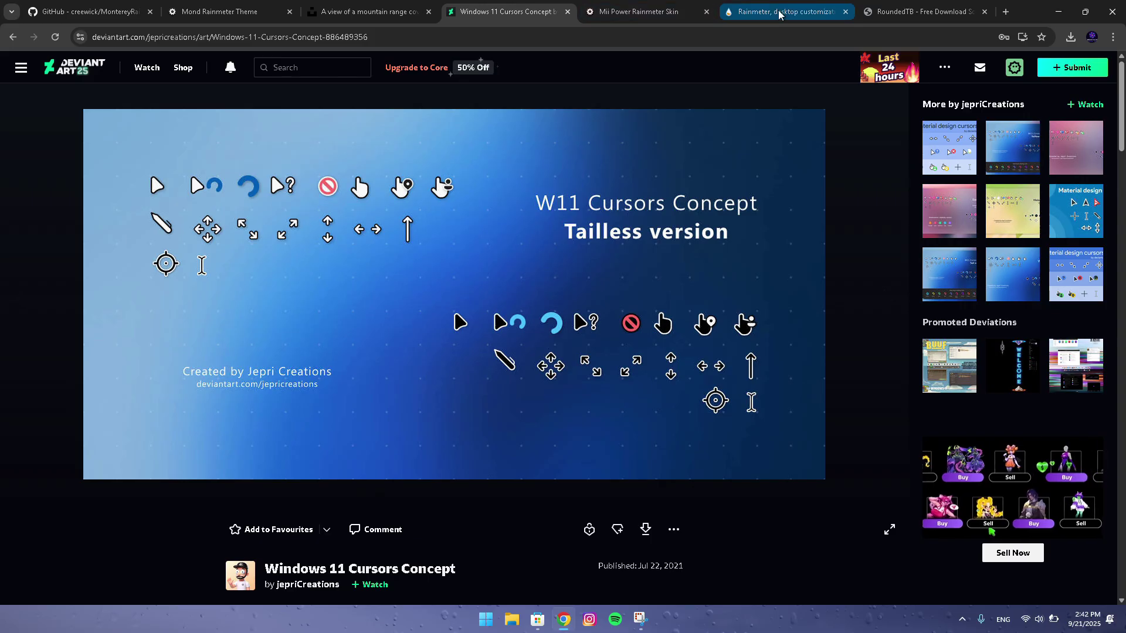
left_click(641, 535)
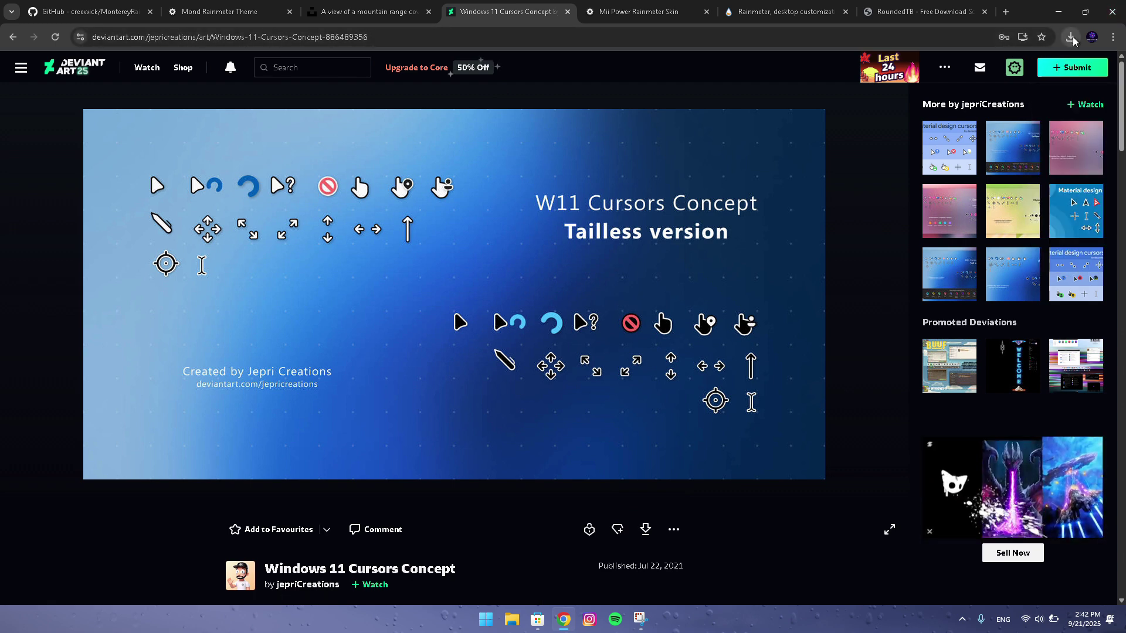
left_click(1071, 38)
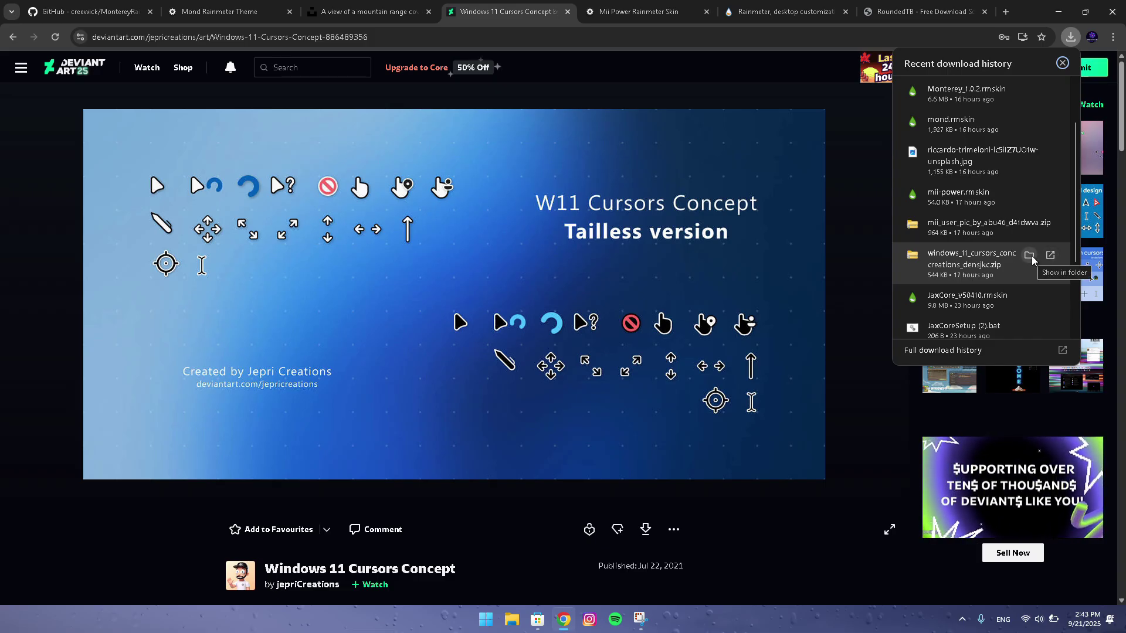
left_click(1031, 256)
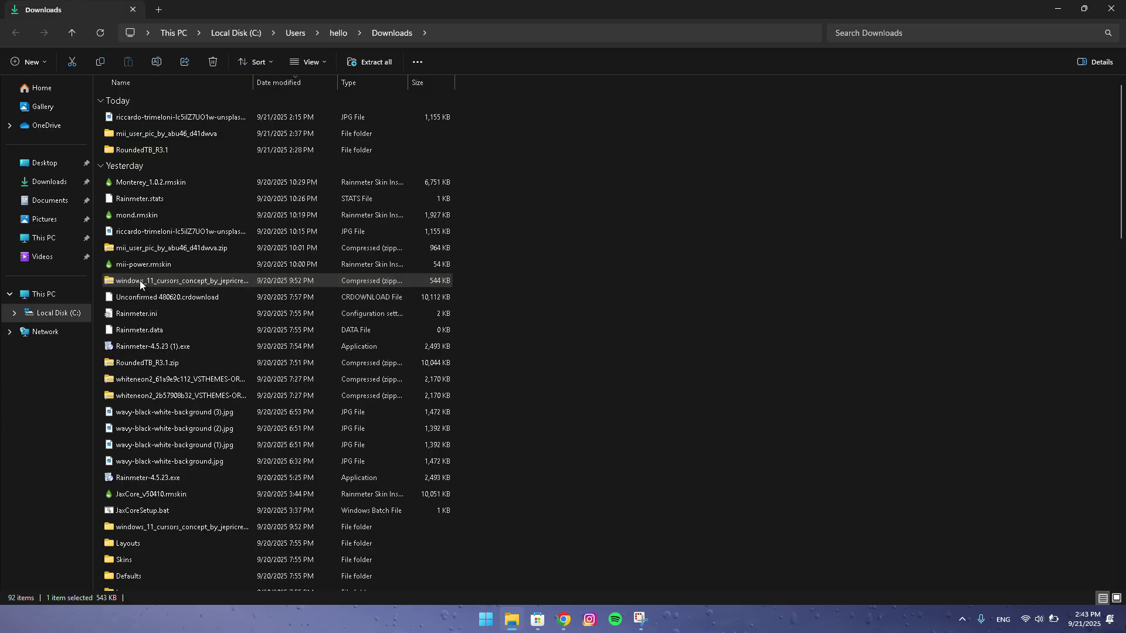
Extract the Windows 11 cursors zip into its own folder, replacing the existing files, and open the extracted dark folder
right_click(135, 281)
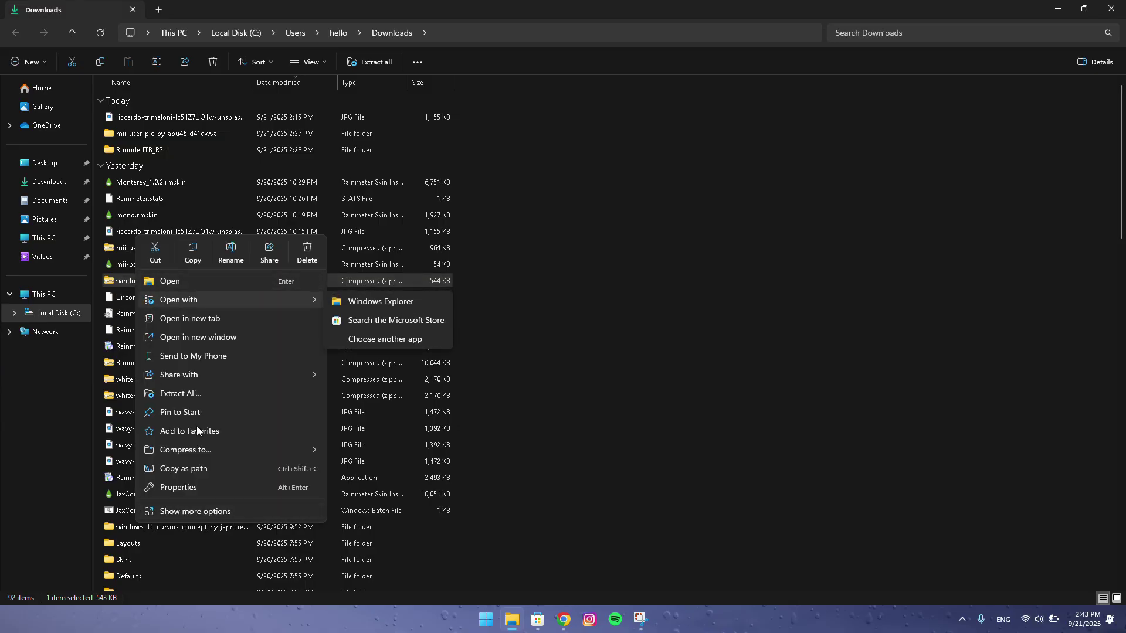
left_click(189, 394)
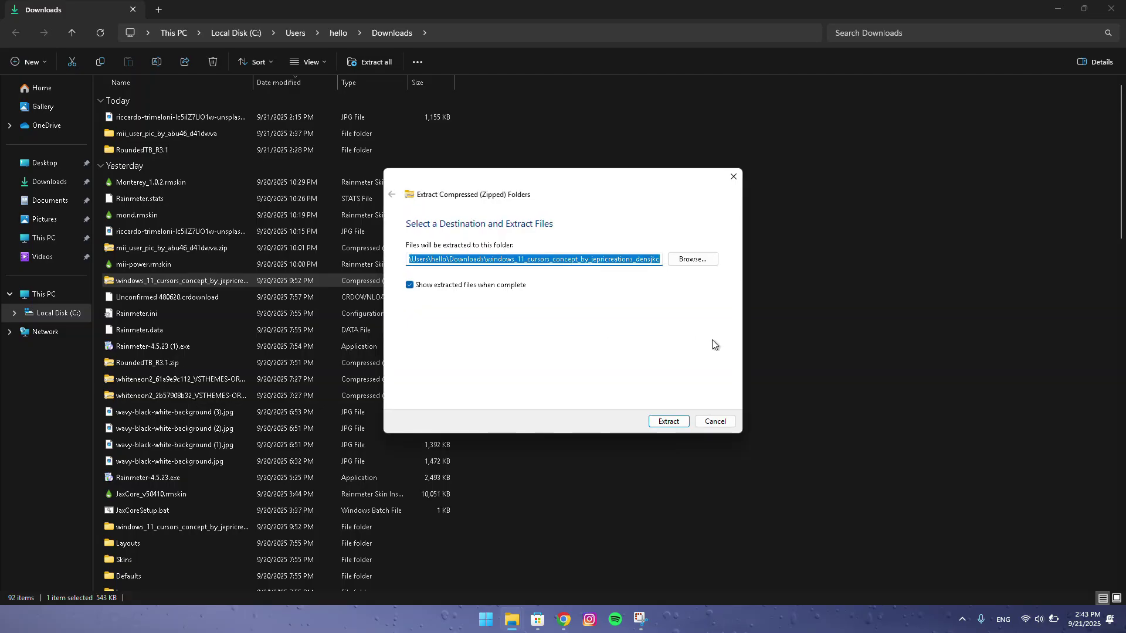
left_click(680, 417)
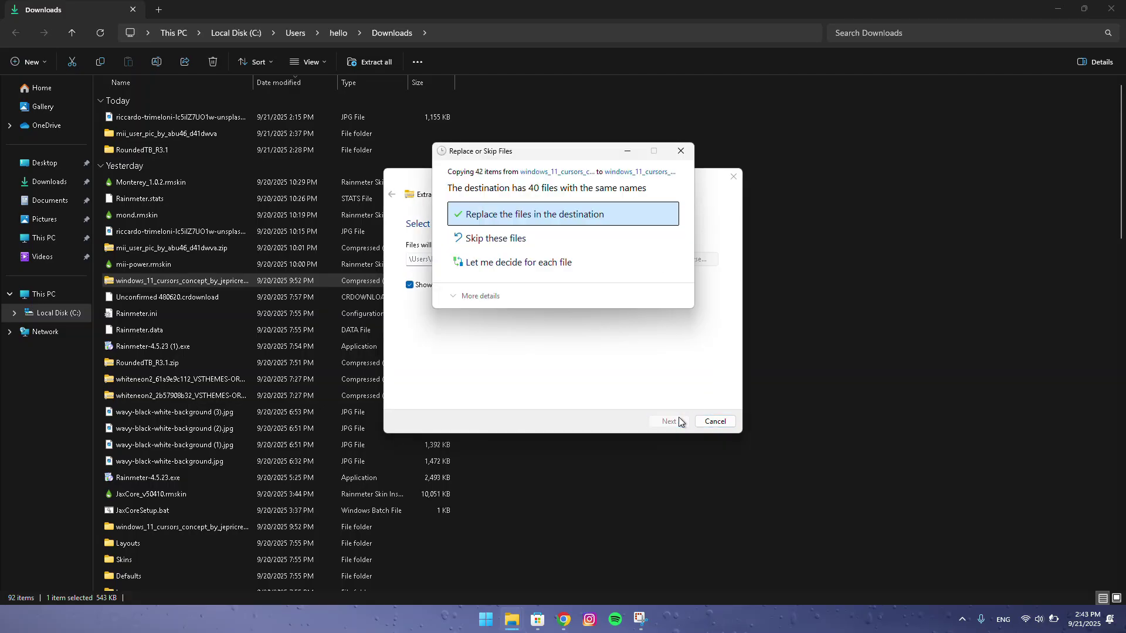
left_click(607, 214)
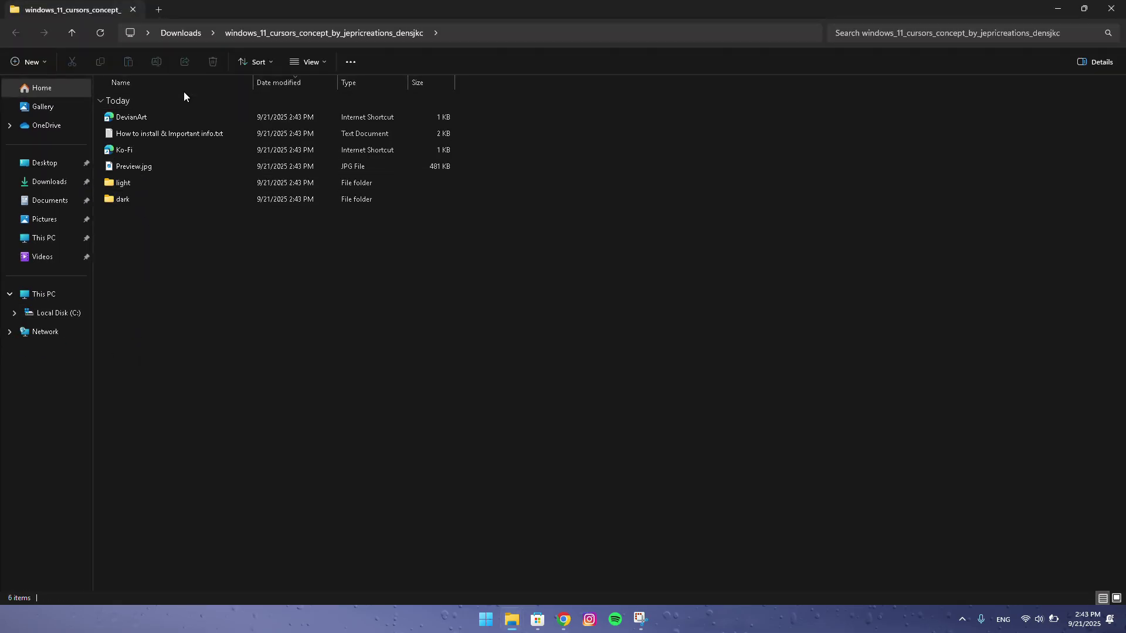
double_click(121, 198)
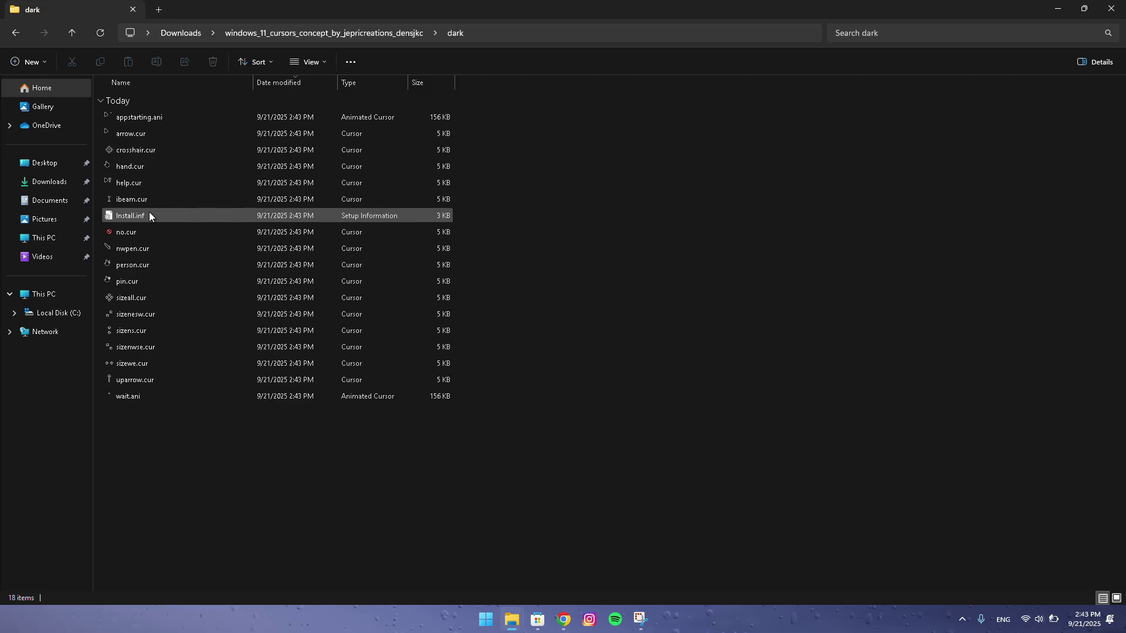
left_click(149, 151)
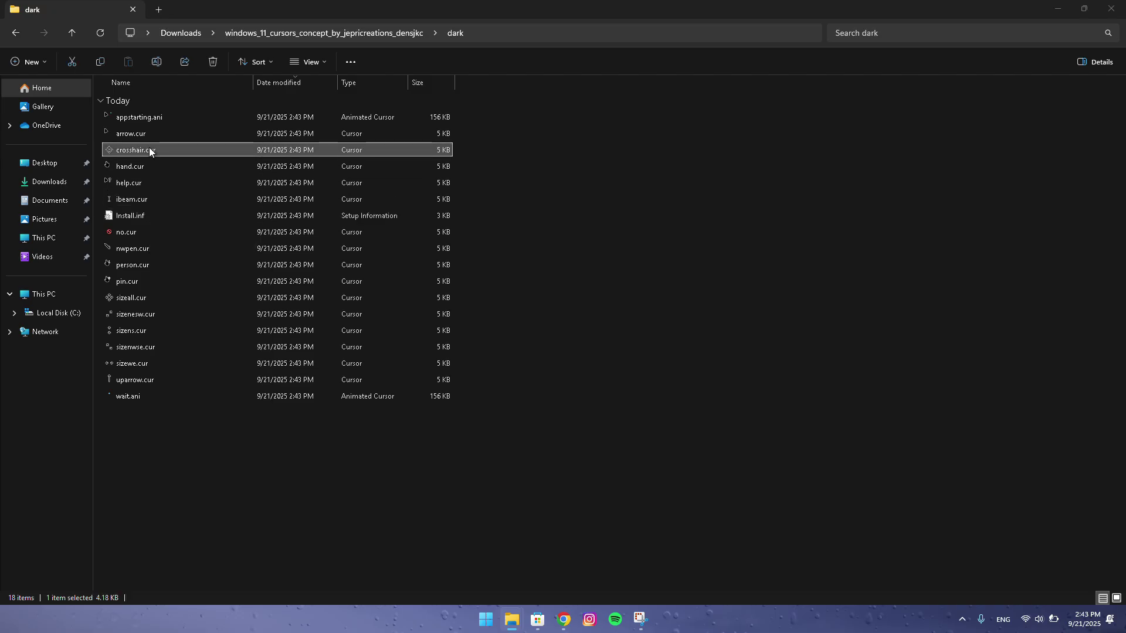
double_click(149, 150)
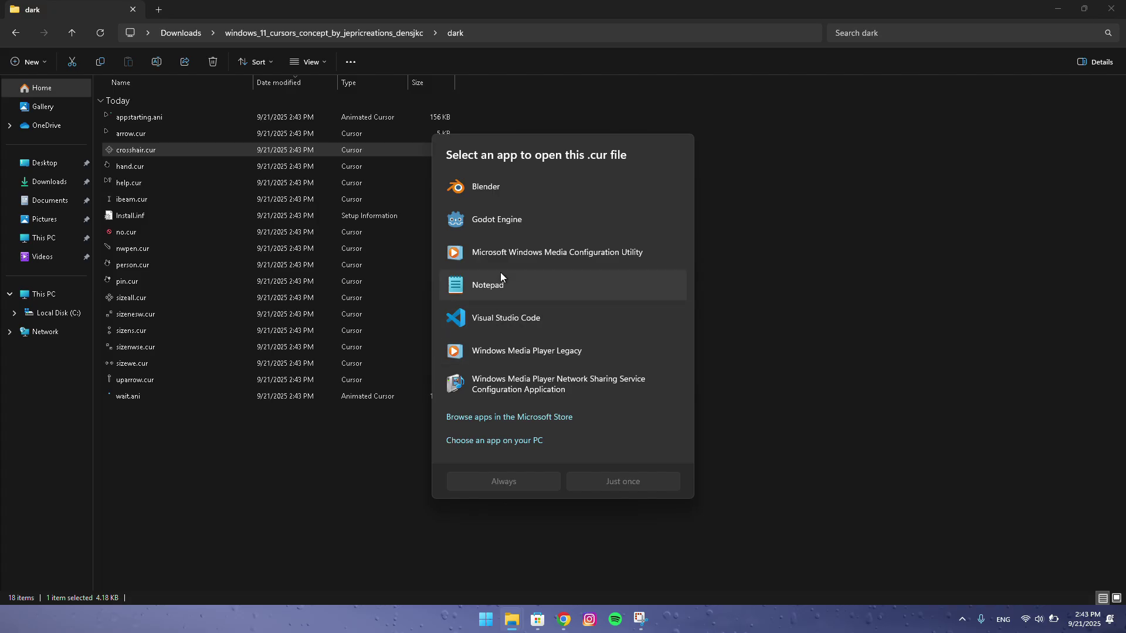
left_click(818, 231)
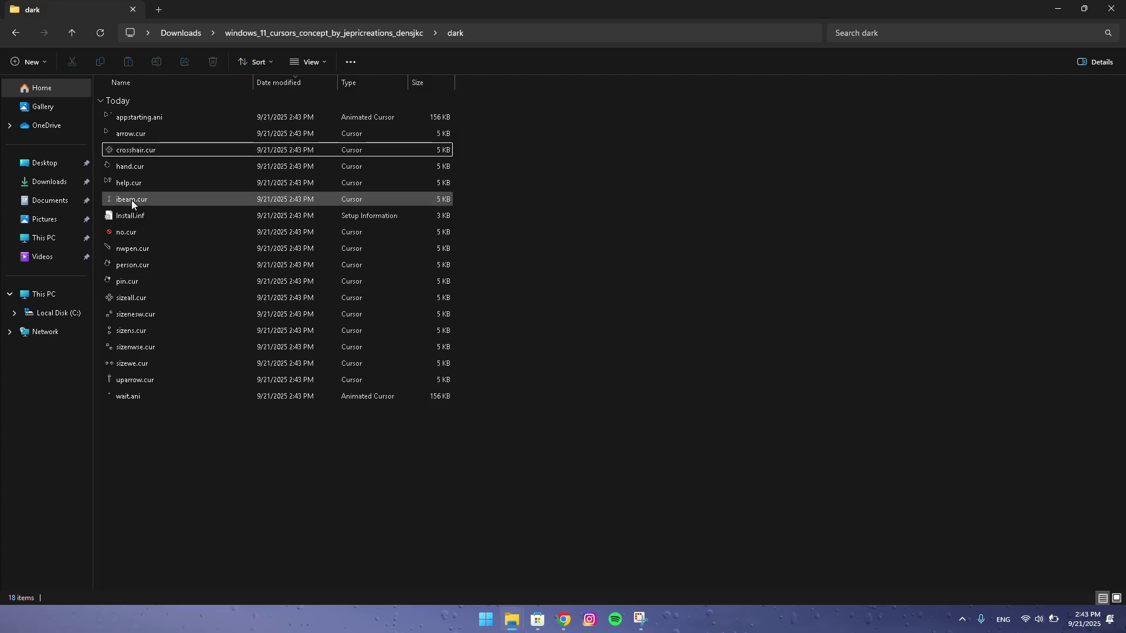
Install the dark cursor set from Install.inf and allow the file to open despite the unknown publisher
left_click(129, 217)
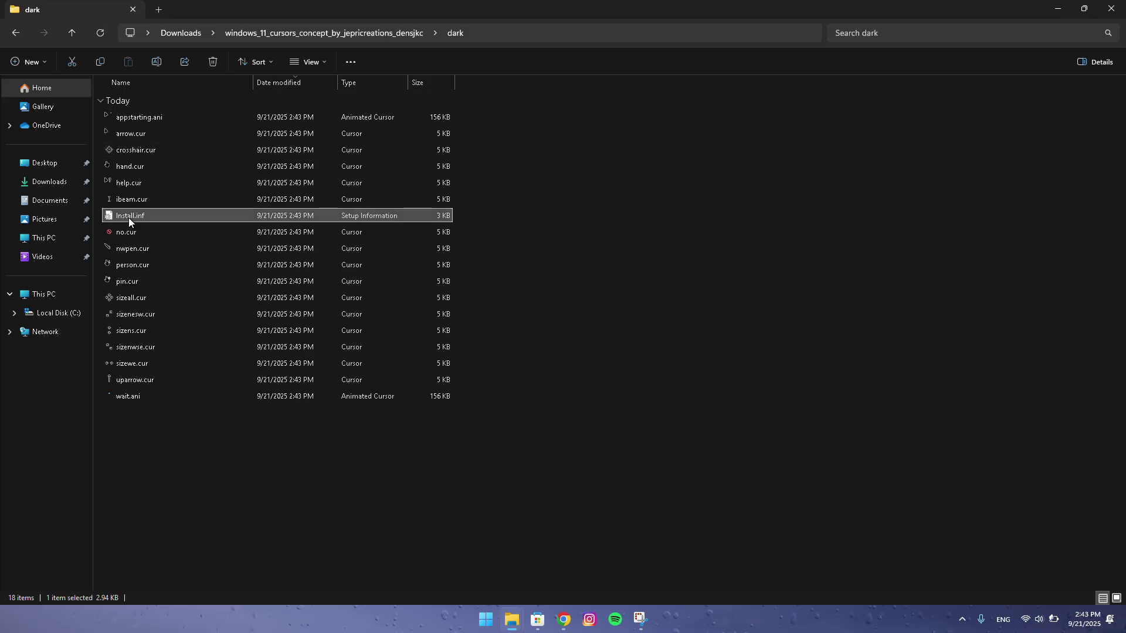
right_click(128, 217)
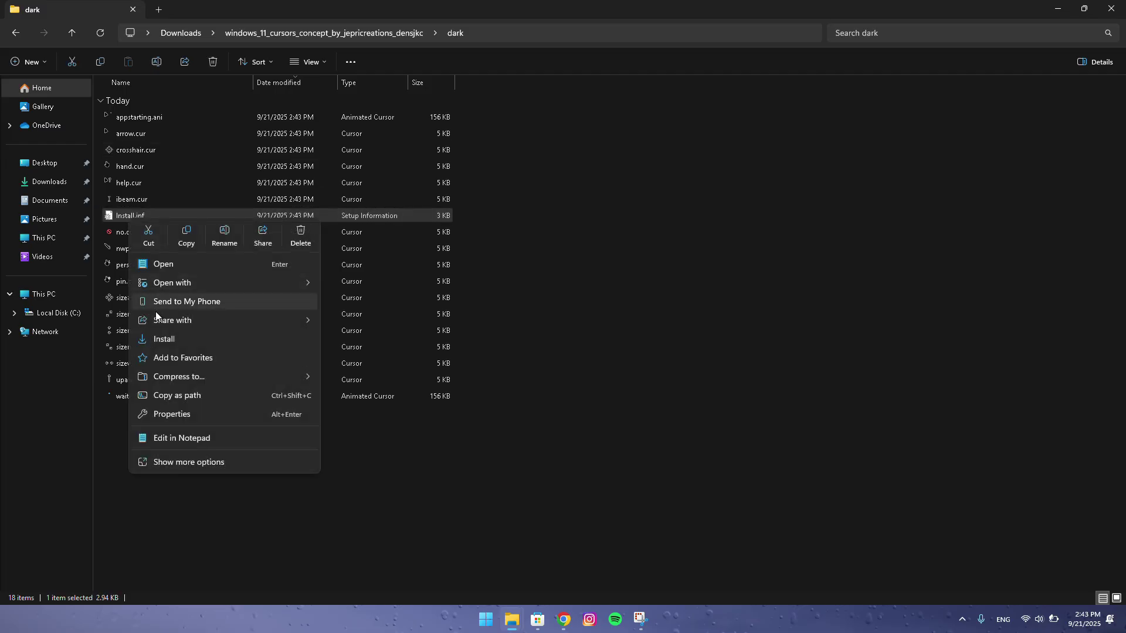
left_click(160, 337)
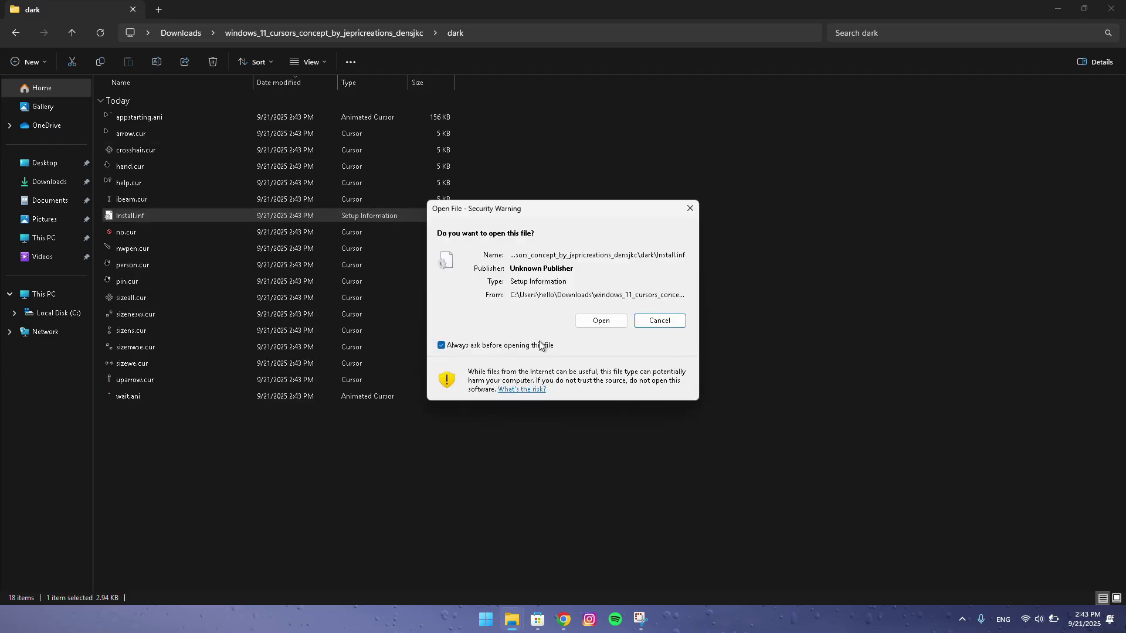
left_click(584, 323)
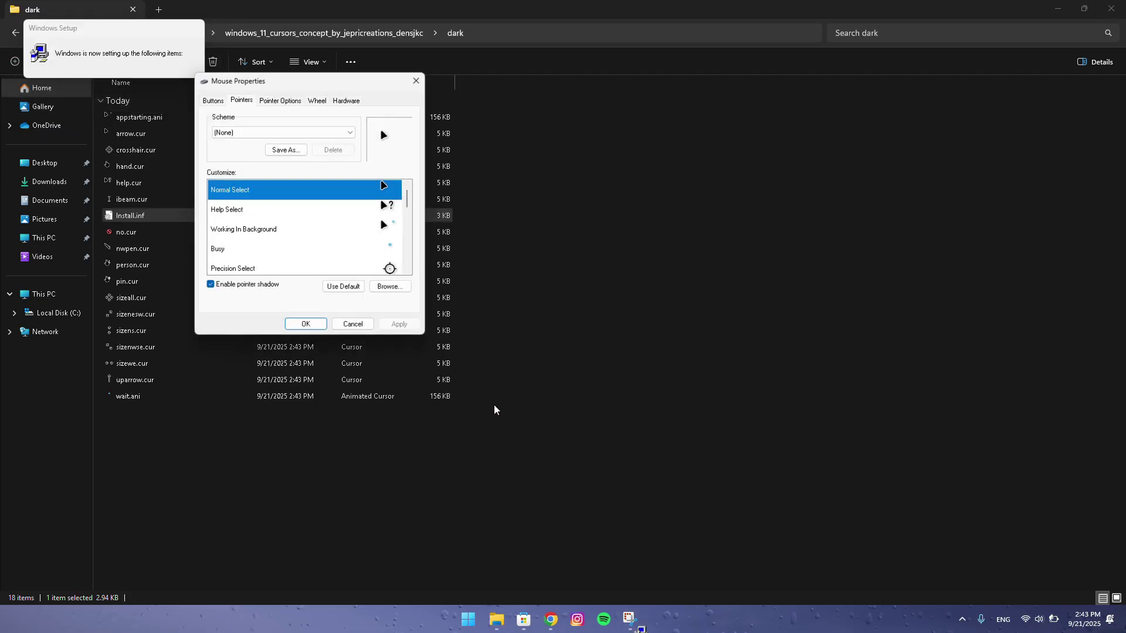
Review the pointers in Mouse Properties, choose the W11 Cursor Dark Free scheme and apply it, replacing the original scheme
scroll(346, 227, "down", 3)
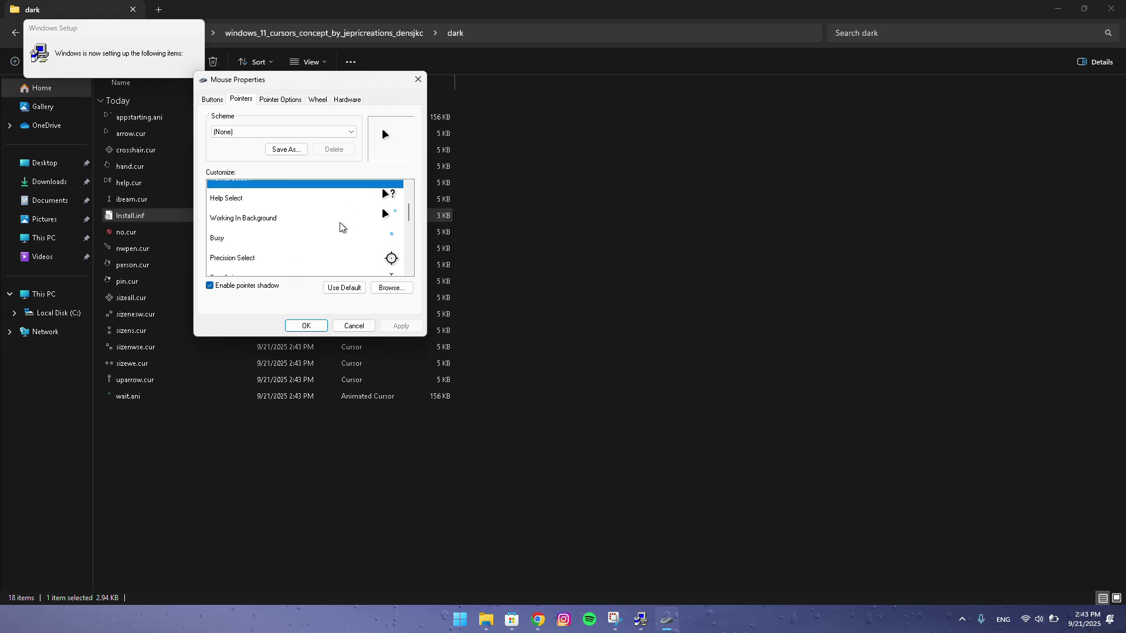
scroll(354, 211, "down", 3)
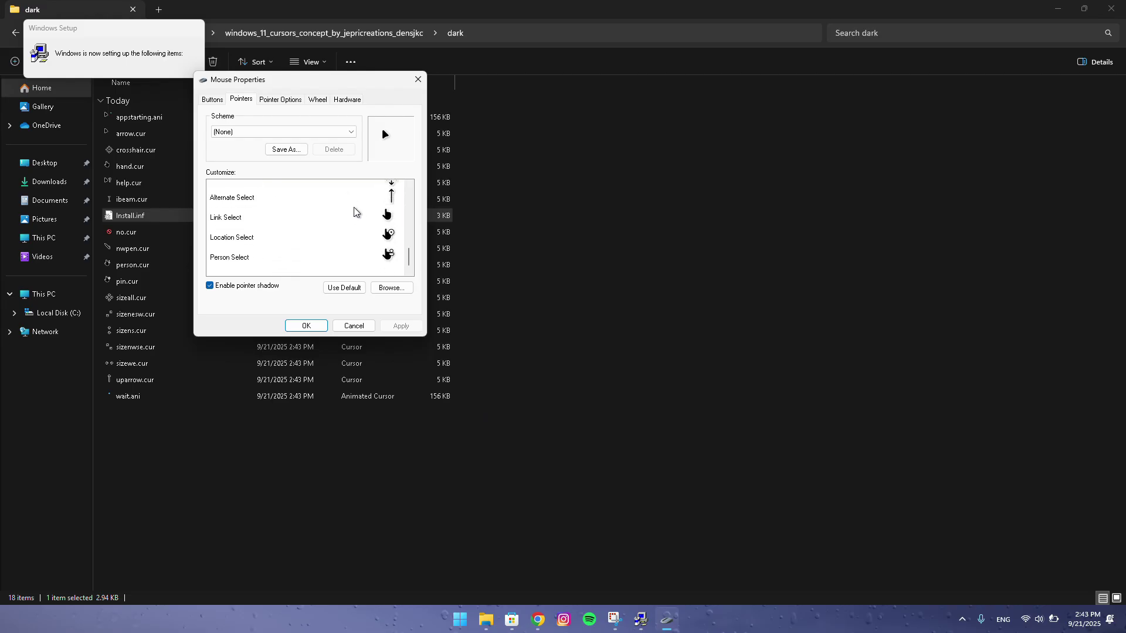
scroll(354, 211, "up", 6)
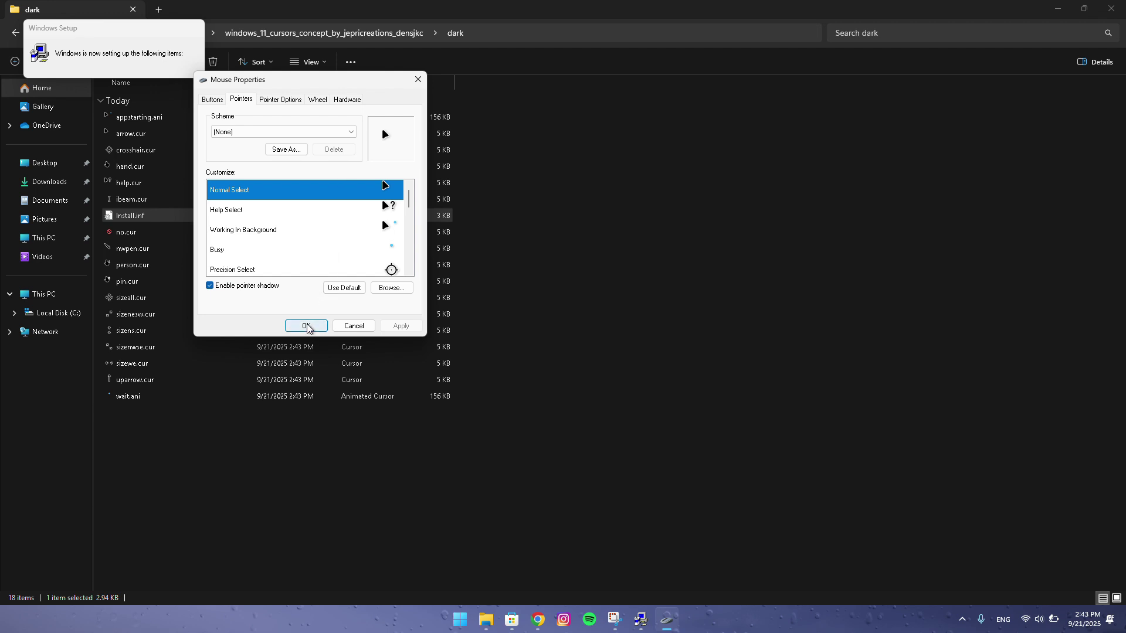
left_click(273, 136)
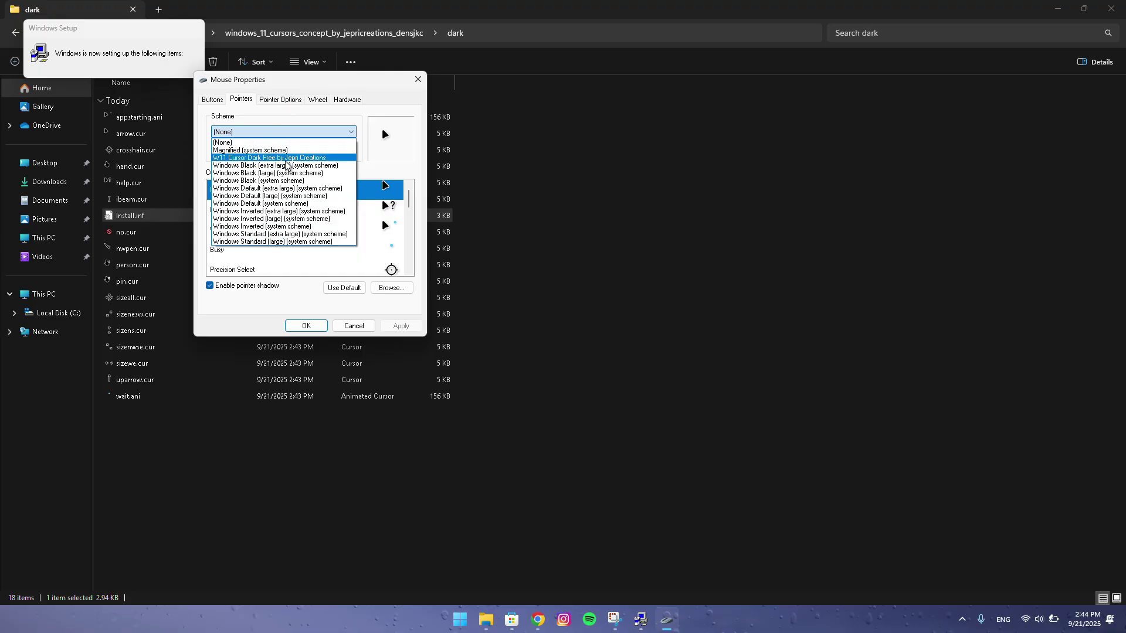
left_click(287, 143)
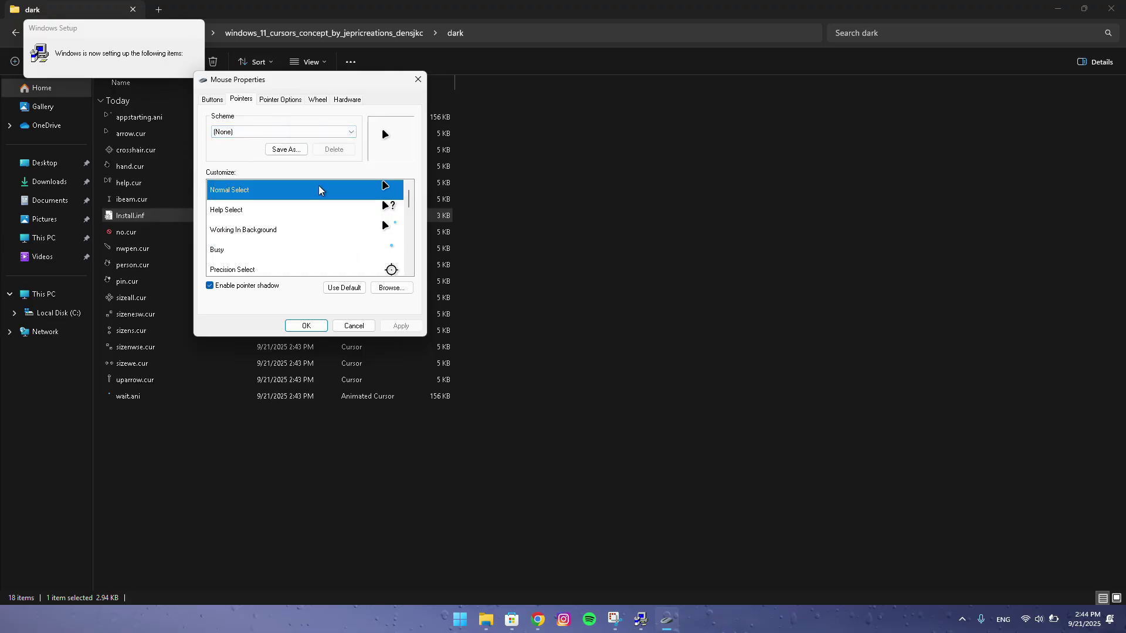
left_click(311, 132)
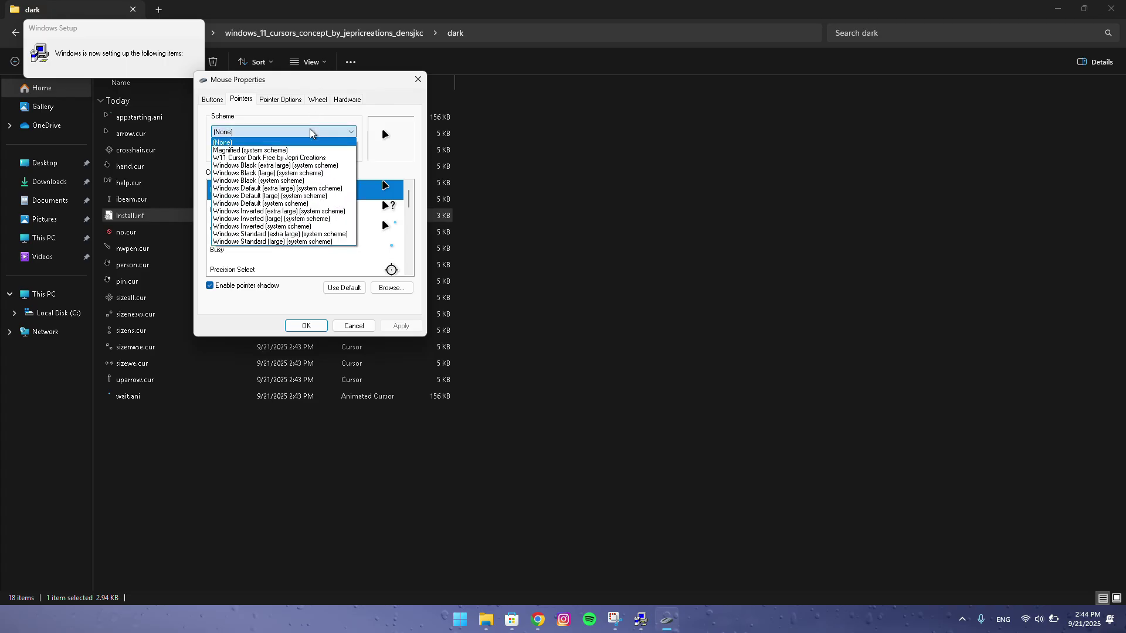
left_click(250, 158)
left_click(263, 131)
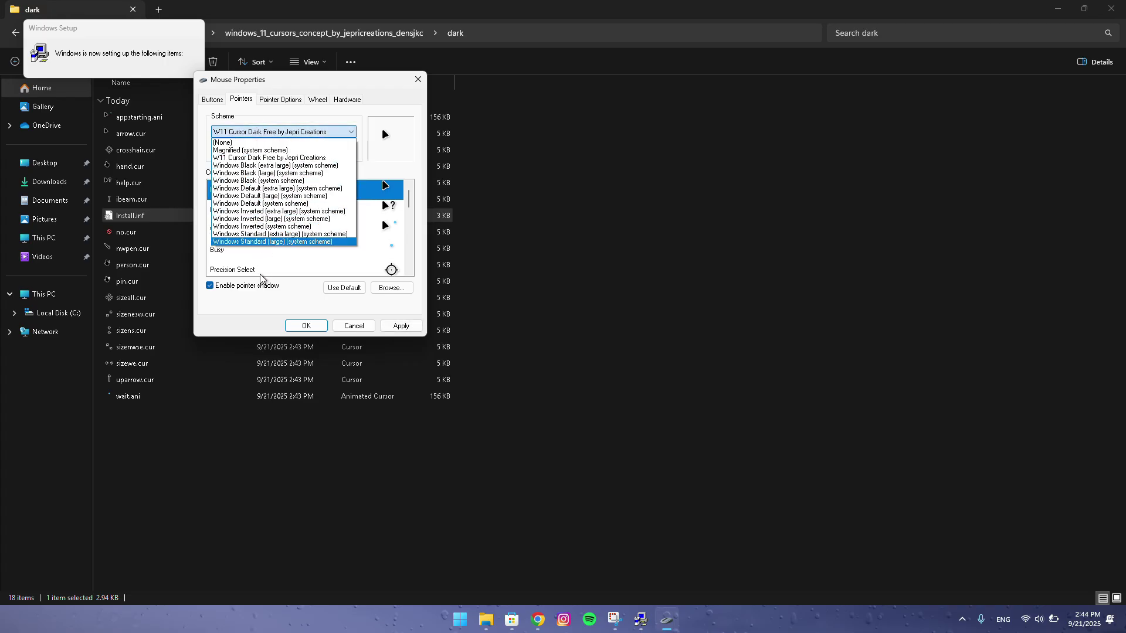
left_click(254, 309)
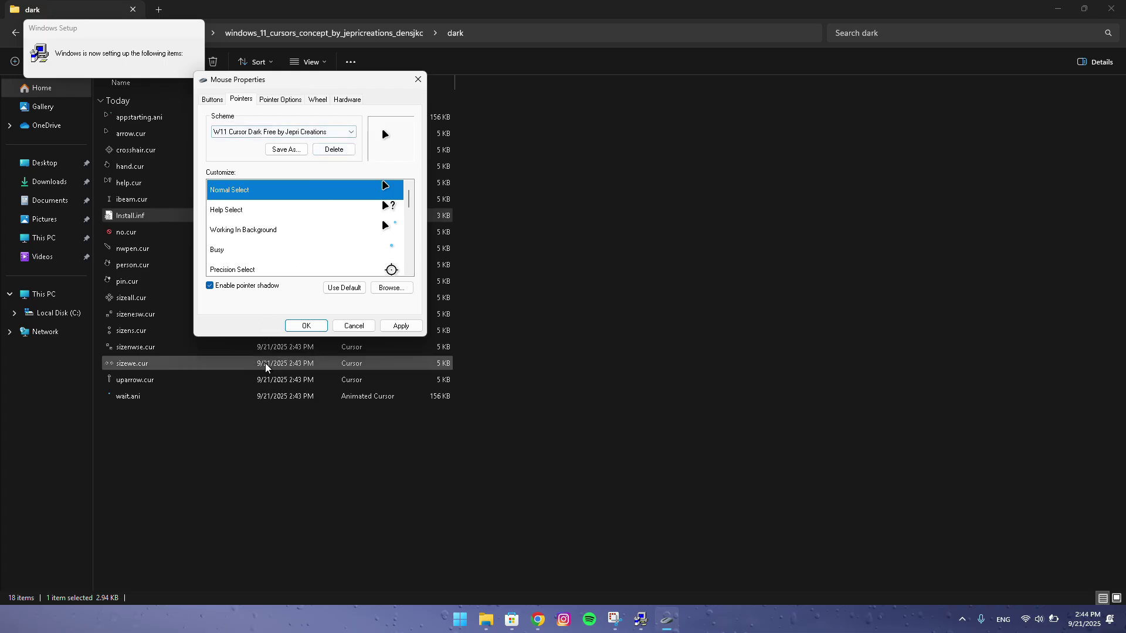
left_click(306, 326)
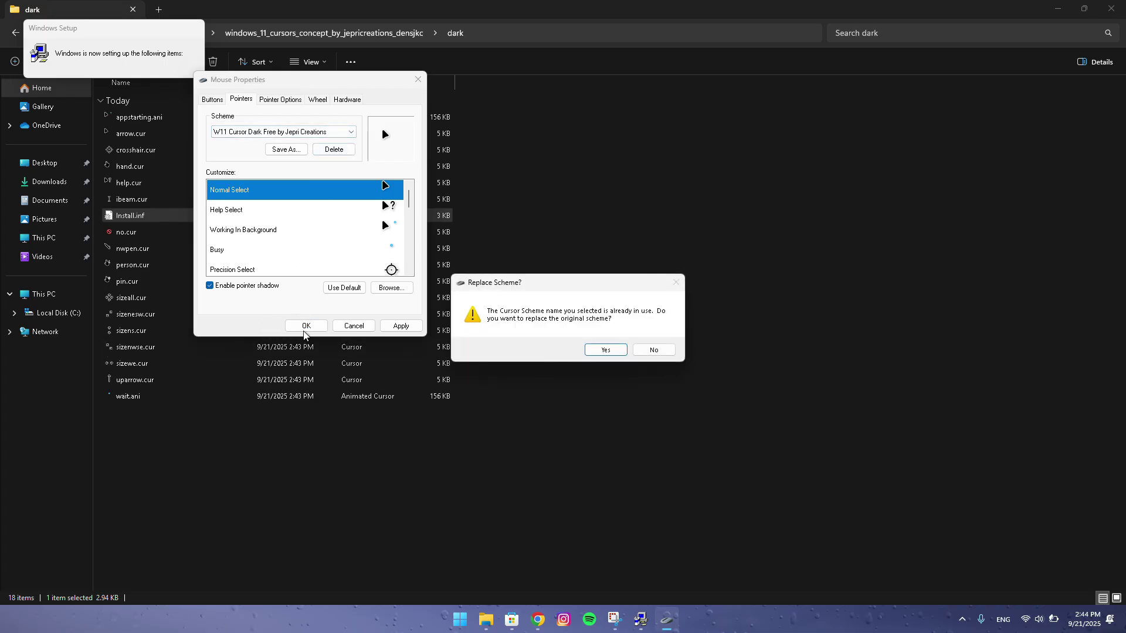
left_click(599, 351)
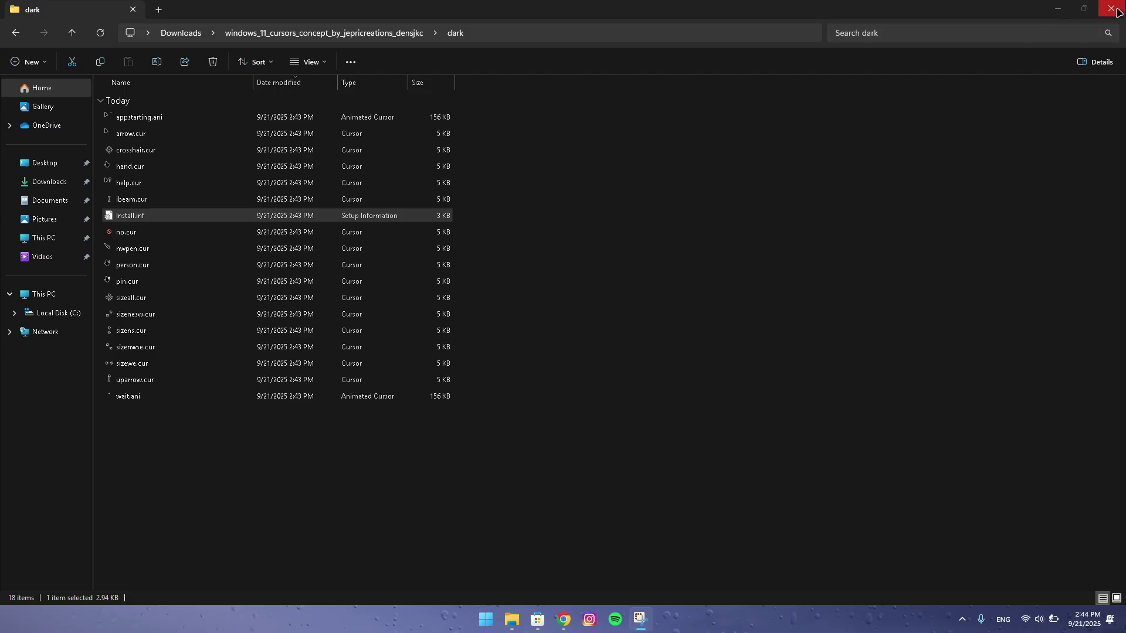
Dismiss both File Explorer windows and minimize Chrome to return to the desktop
left_click(1057, 8)
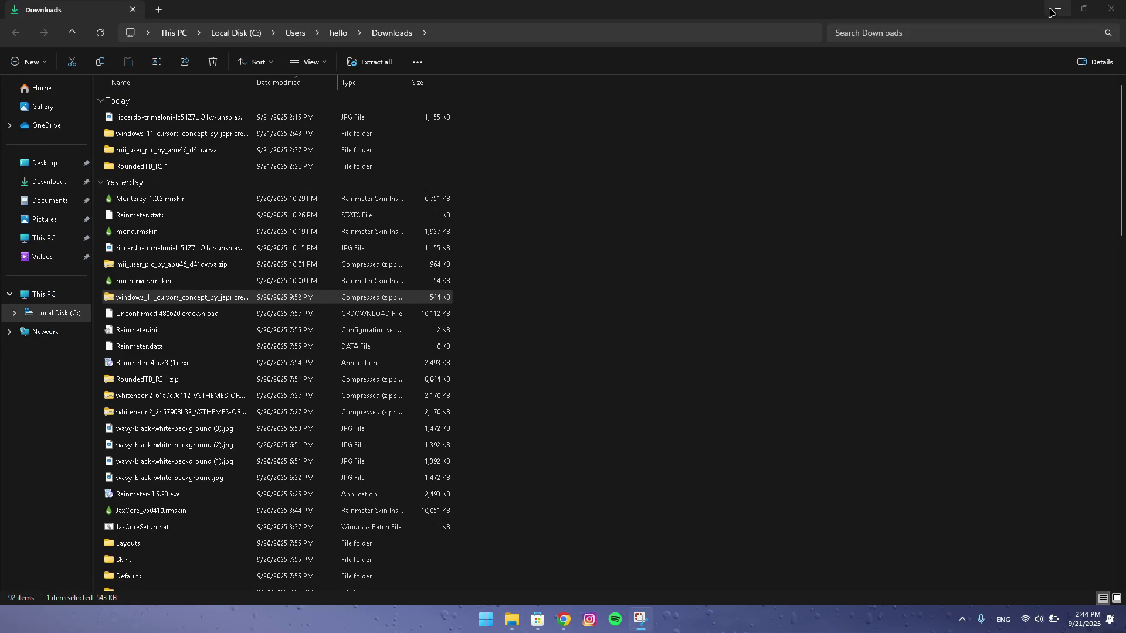
left_click(1109, 8)
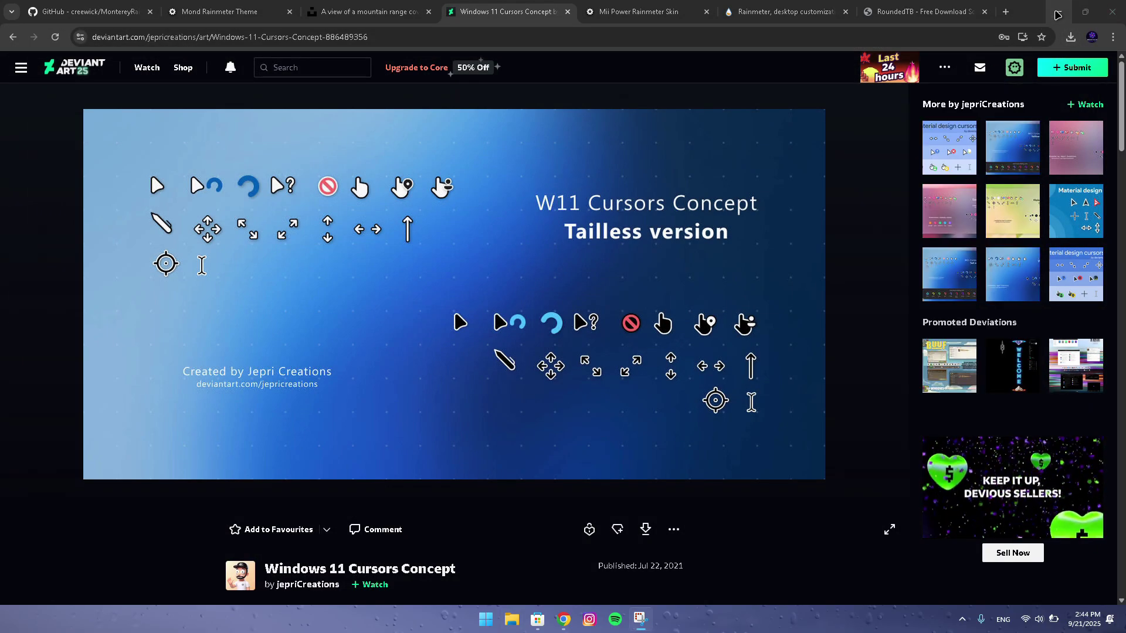
left_click(1058, 13)
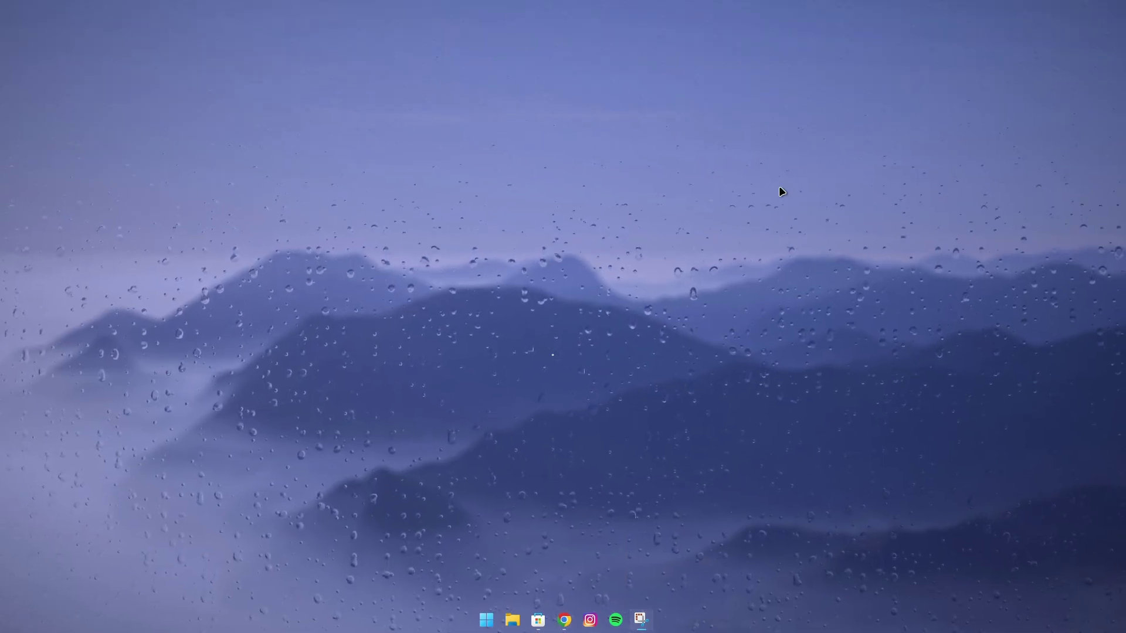
View the Mond Rainmeter Theme page in Chrome, open the downloaded mond.rmskin in the Rainmeter Skin Installer and minimize Chrome
left_click(574, 627)
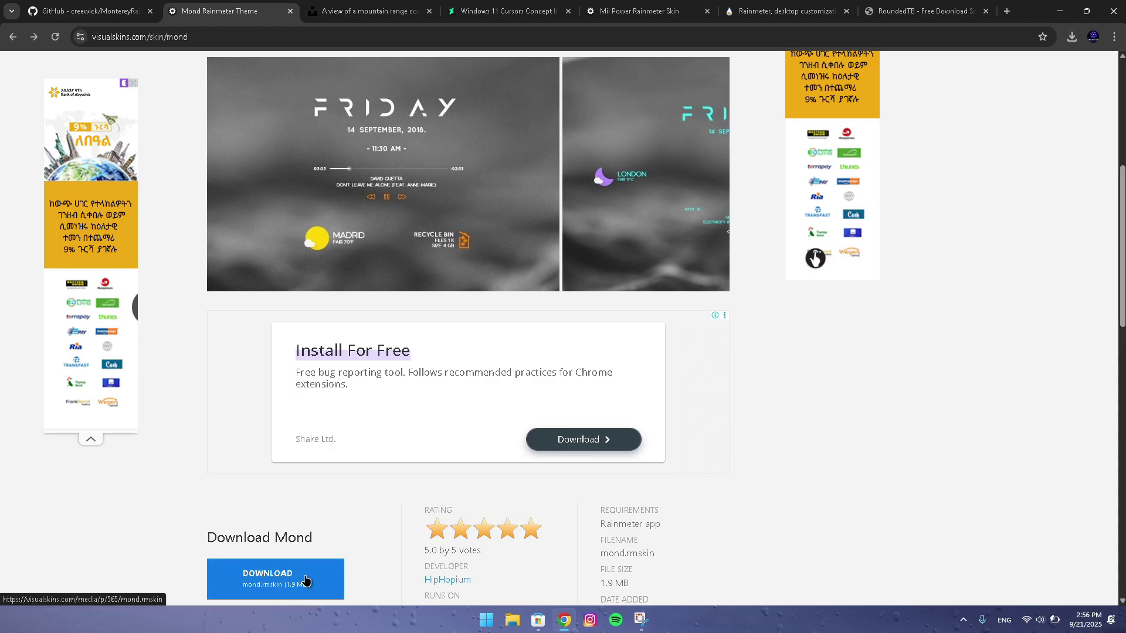
scroll(431, 449, "up", 6)
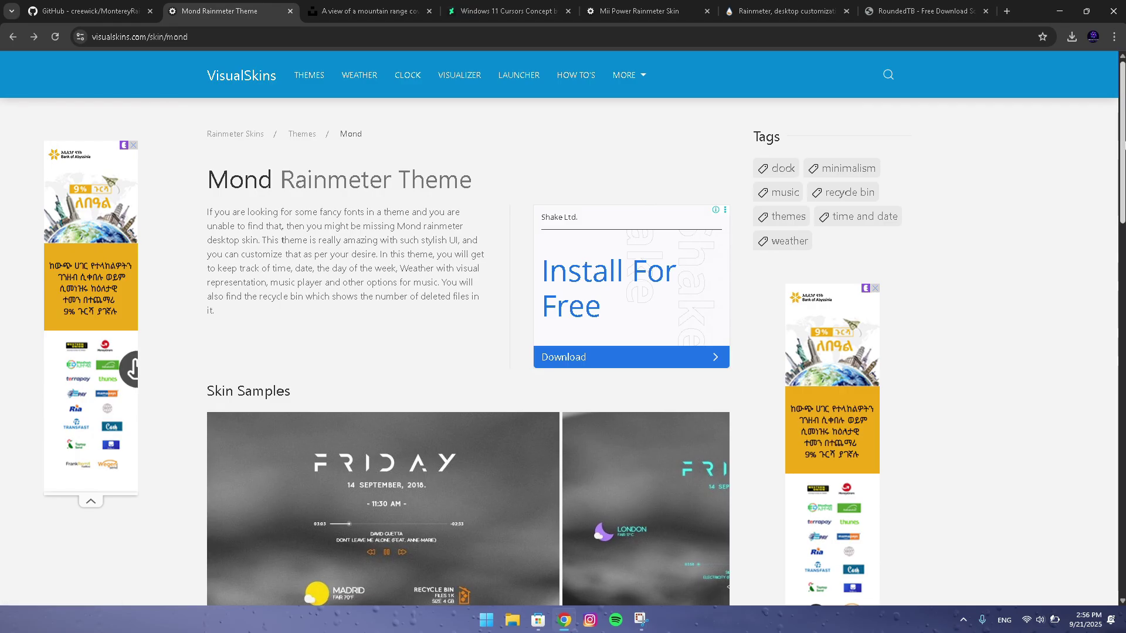
scroll(469, 329, "down", 7)
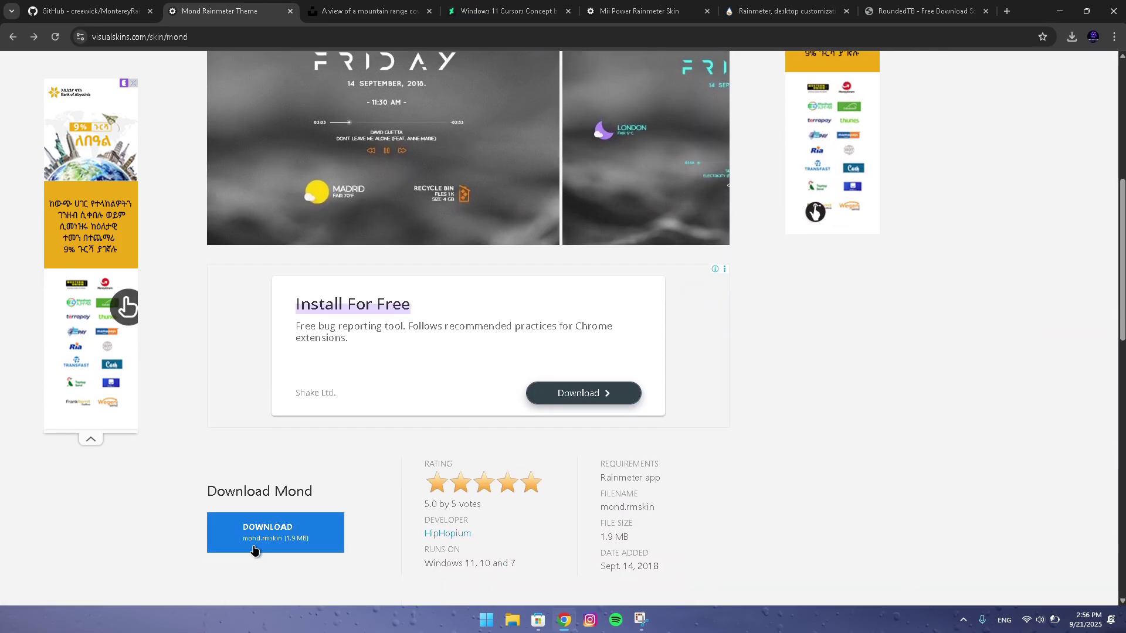
left_click(1071, 37)
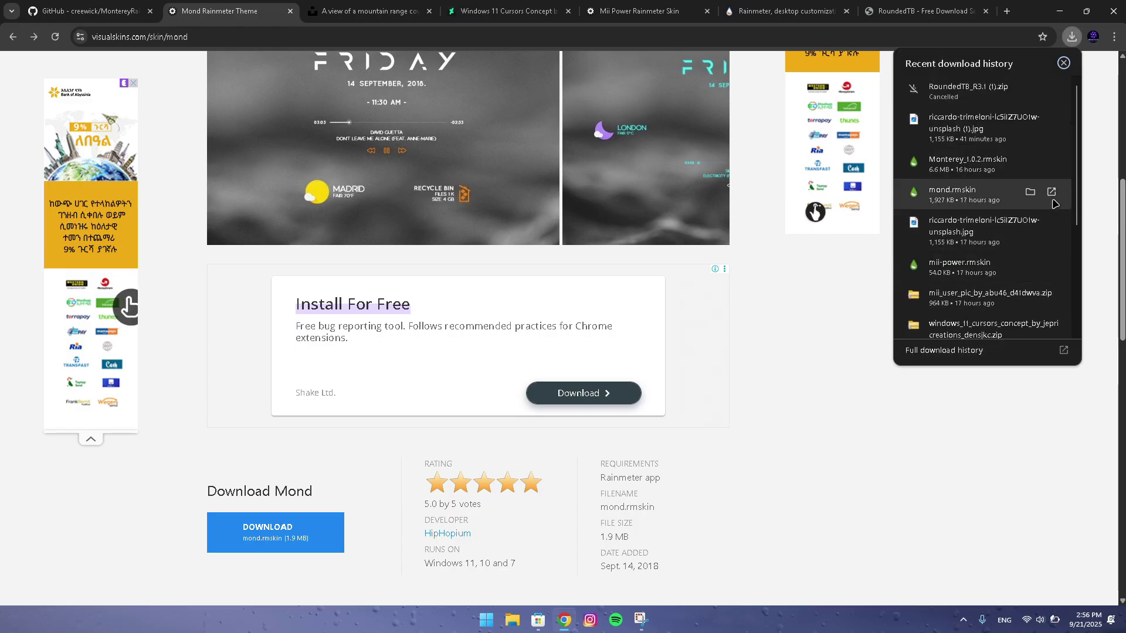
left_click(1054, 193)
left_click(1059, 11)
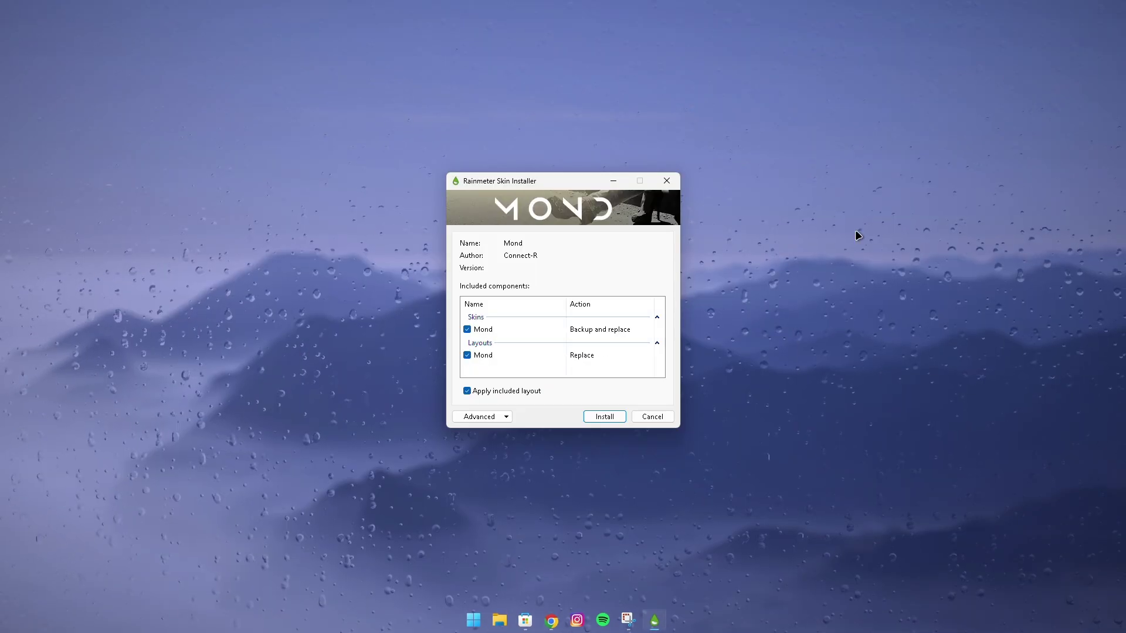
Install the Mond skin with its included layout and move its settings panel aside to uncover the day and clock display
left_click(604, 415)
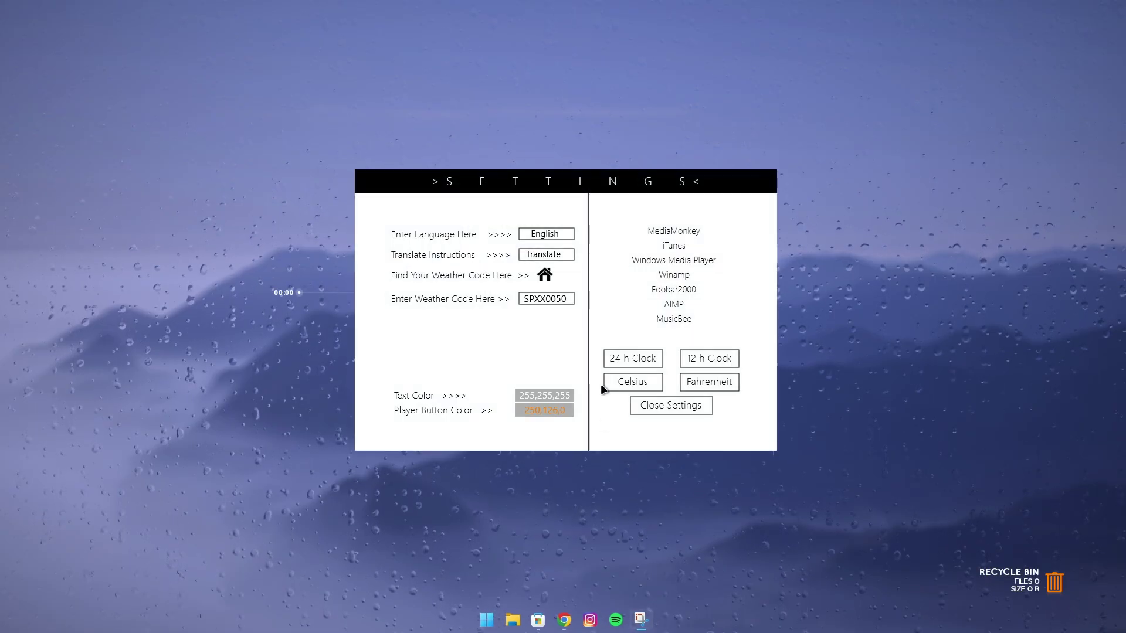
left_click_drag(590, 188, 902, 178)
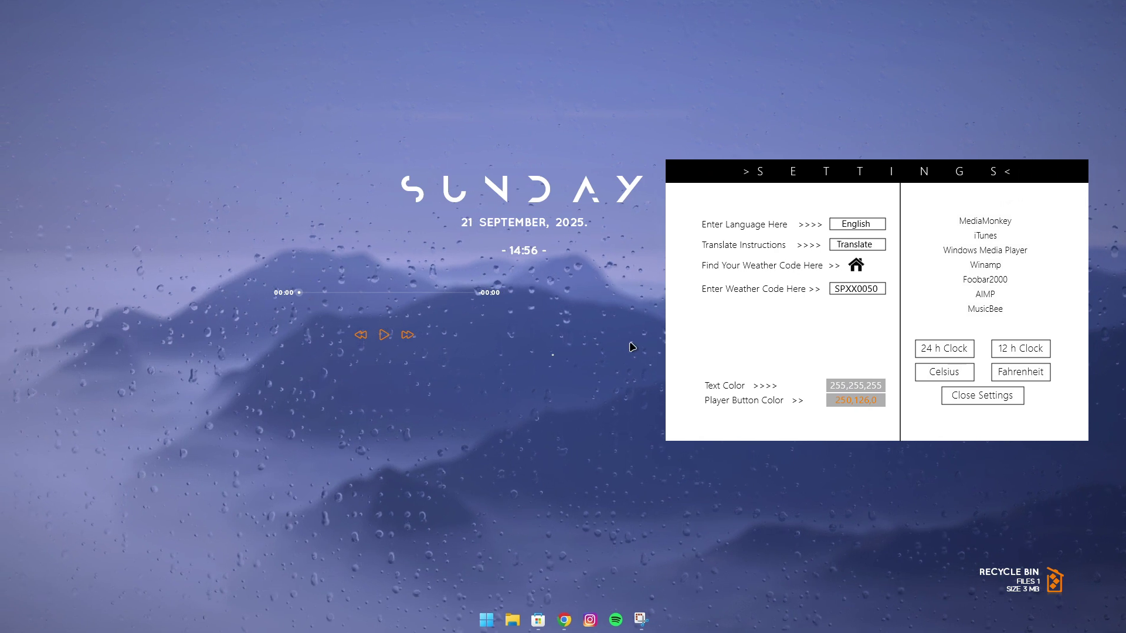
Unload the Mond Player and Mond Recycle Bin skins from the desktop
right_click(289, 295)
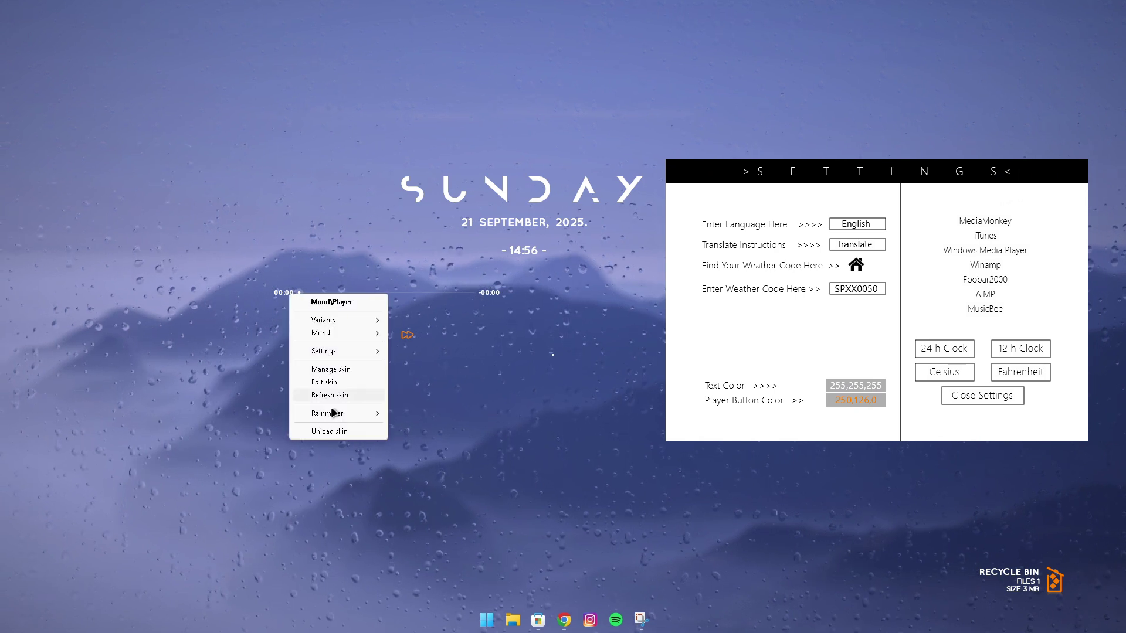
left_click(524, 391)
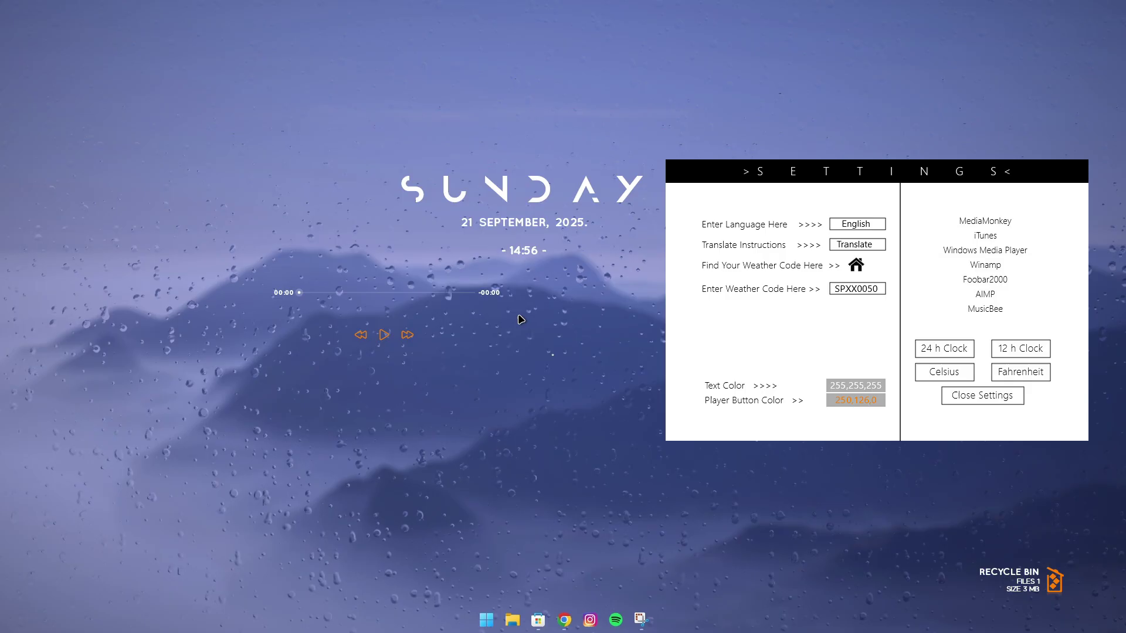
right_click(488, 296)
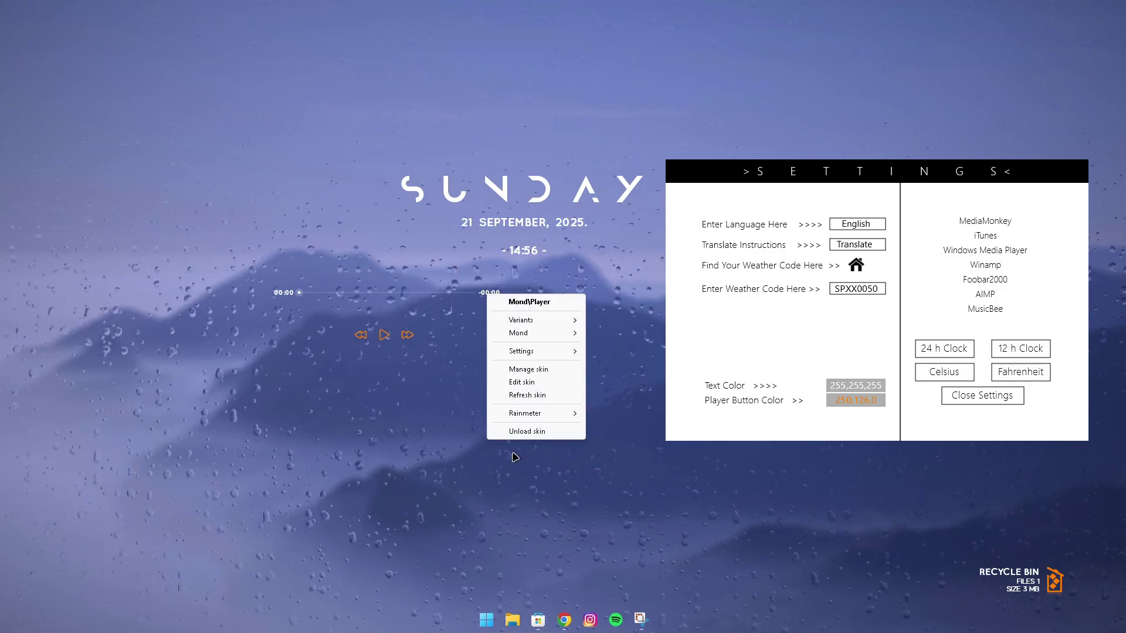
left_click(516, 431)
right_click(1030, 576)
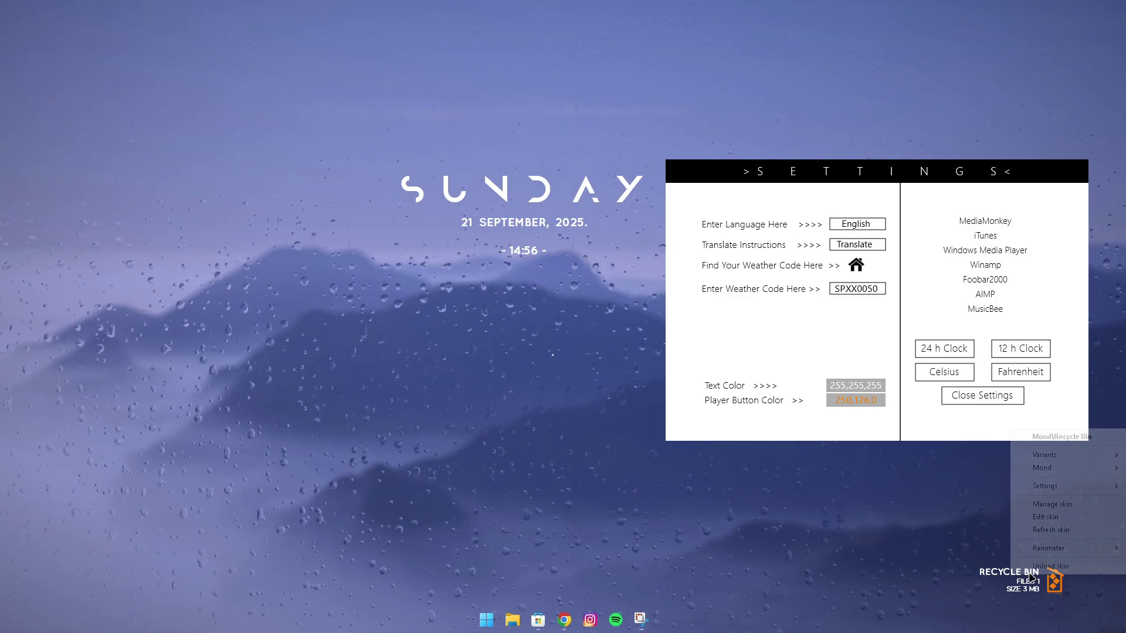
left_click(1042, 566)
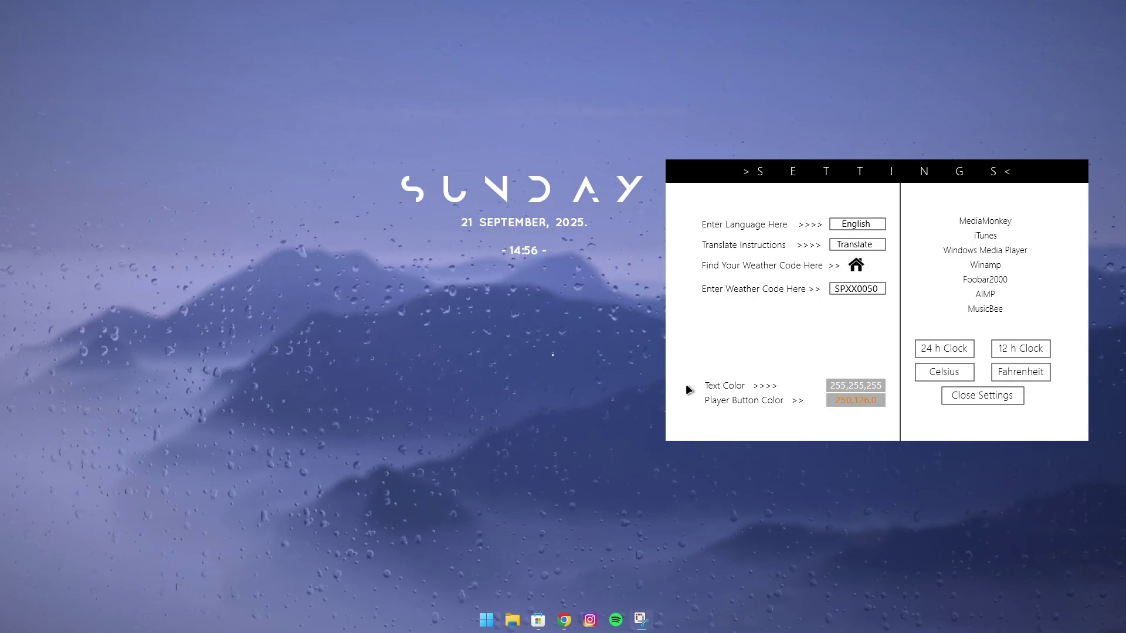
Shift the Mond settings panel farther up and reposition the day and clock skin near the top centre of the desktop
left_click_drag(910, 180, 939, 134)
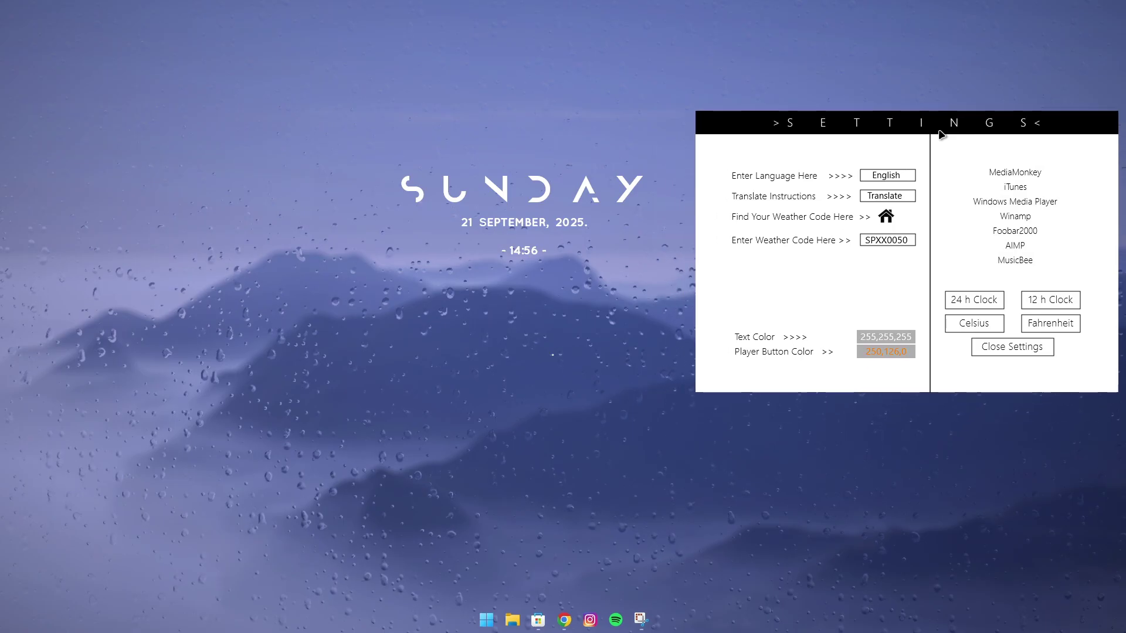
left_click_drag(495, 187, 520, 98)
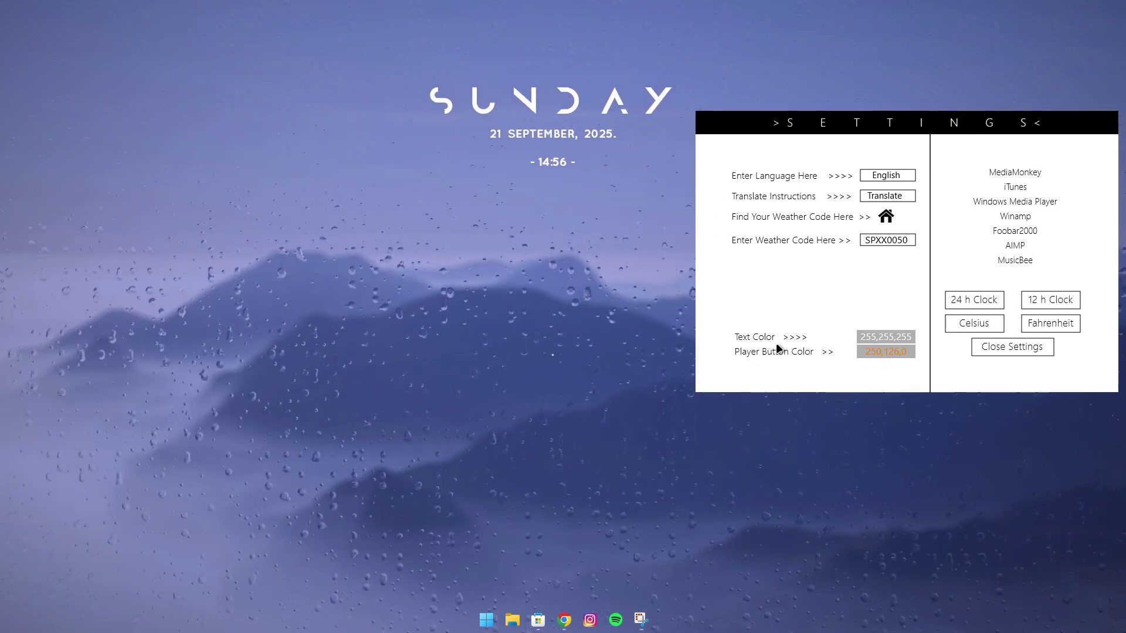
Set both the Mond text color and player button color to black (0,0,0) and close the Mond settings
left_click(884, 339)
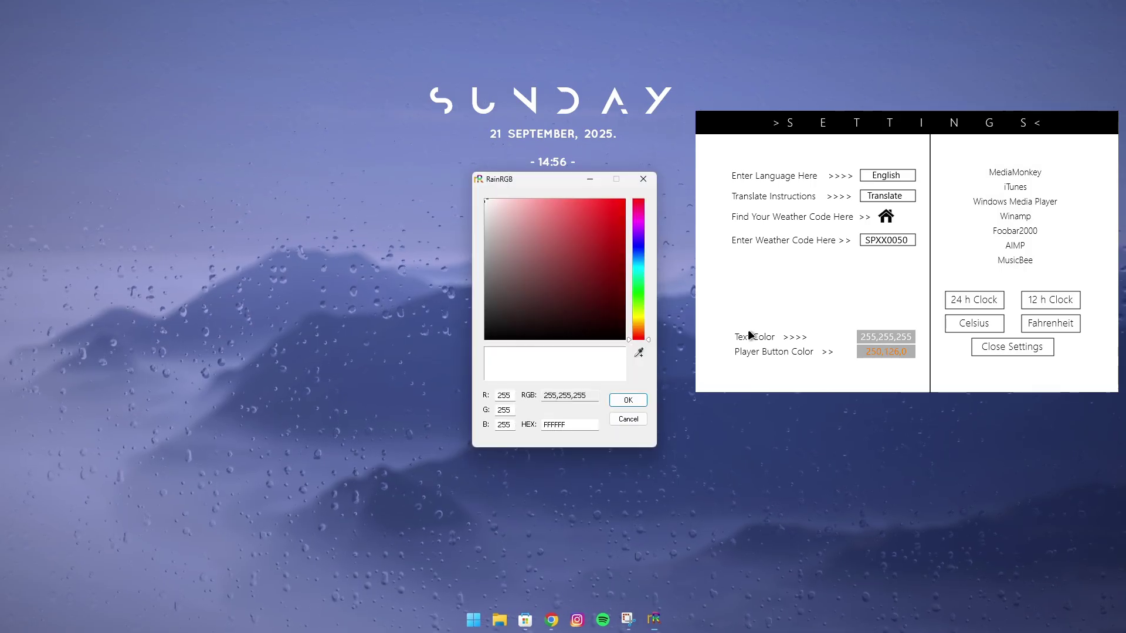
left_click_drag(509, 310, 470, 355)
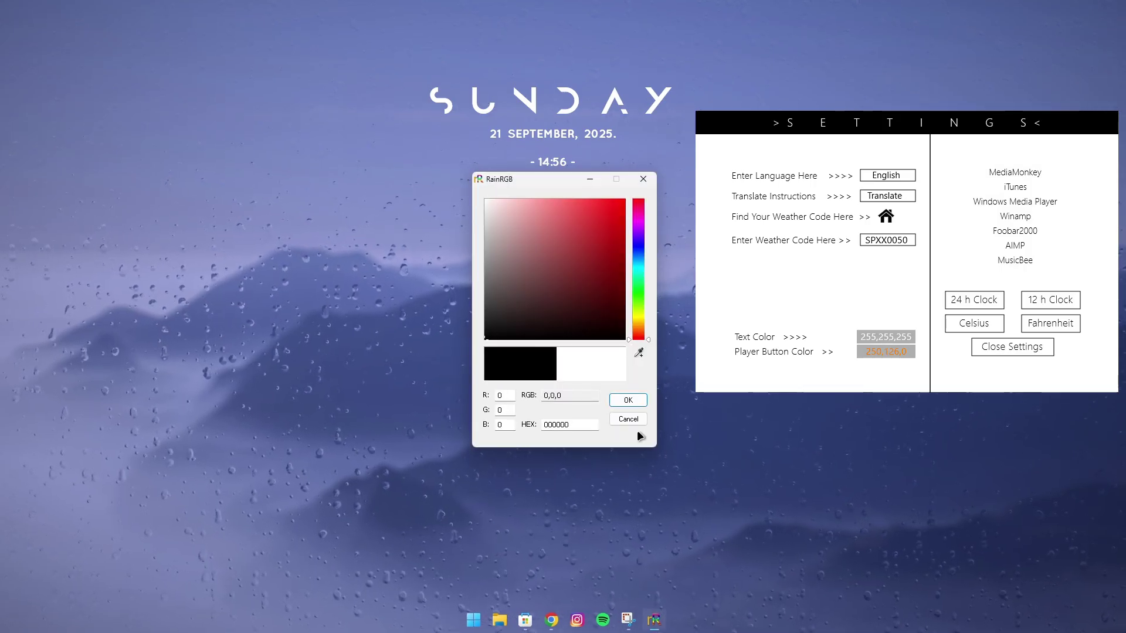
left_click(617, 404)
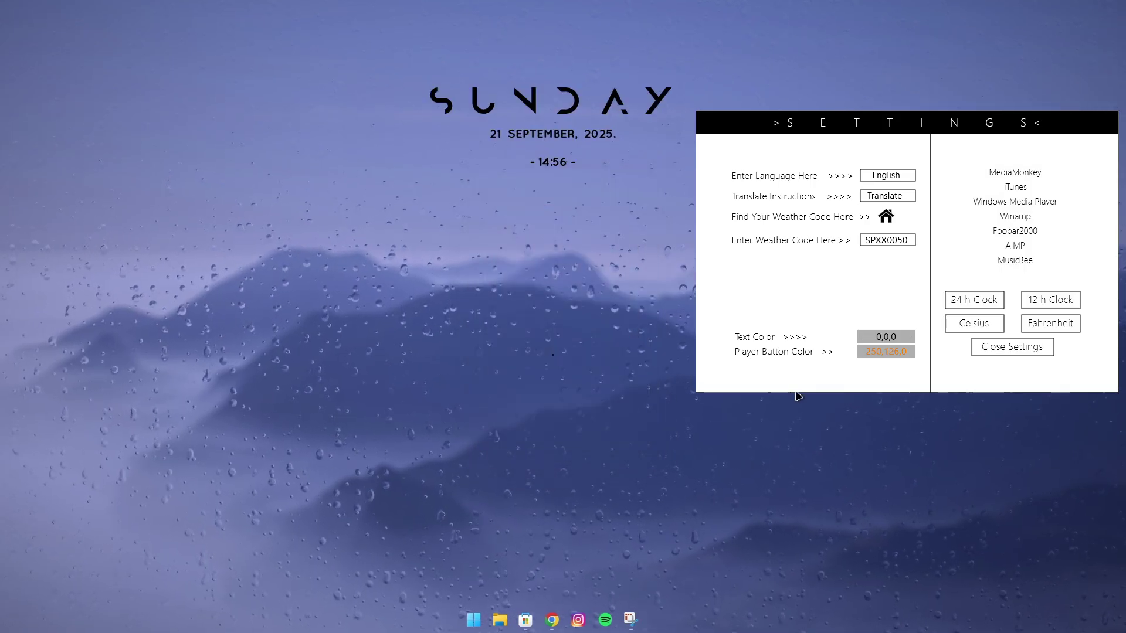
left_click(729, 352)
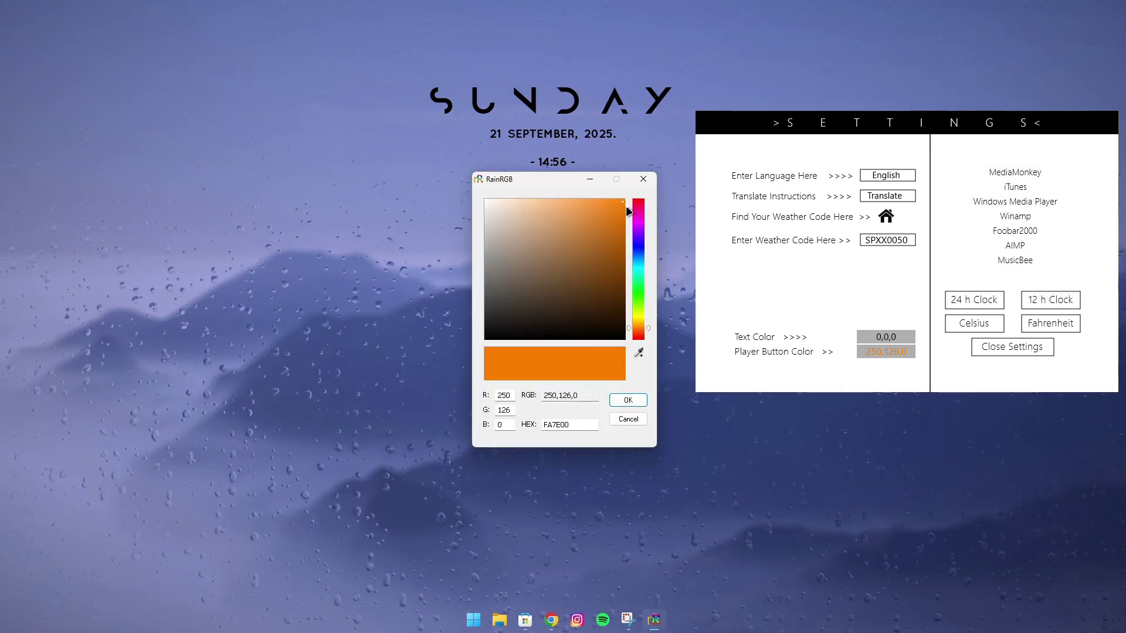
left_click_drag(629, 211, 397, 351)
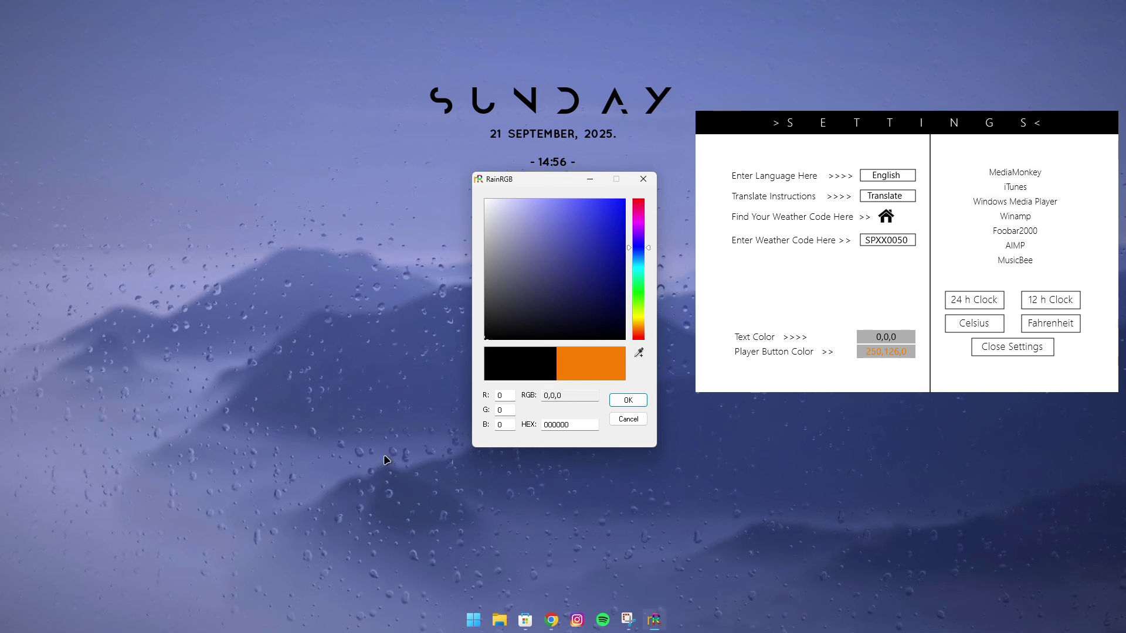
left_click(617, 401)
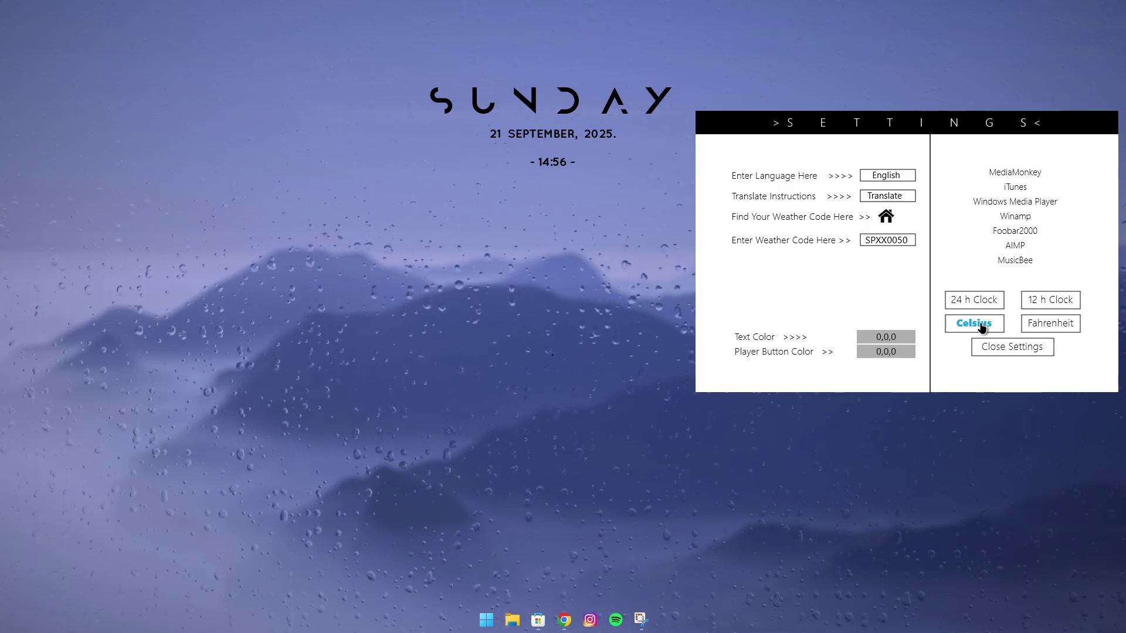
left_click(1013, 351)
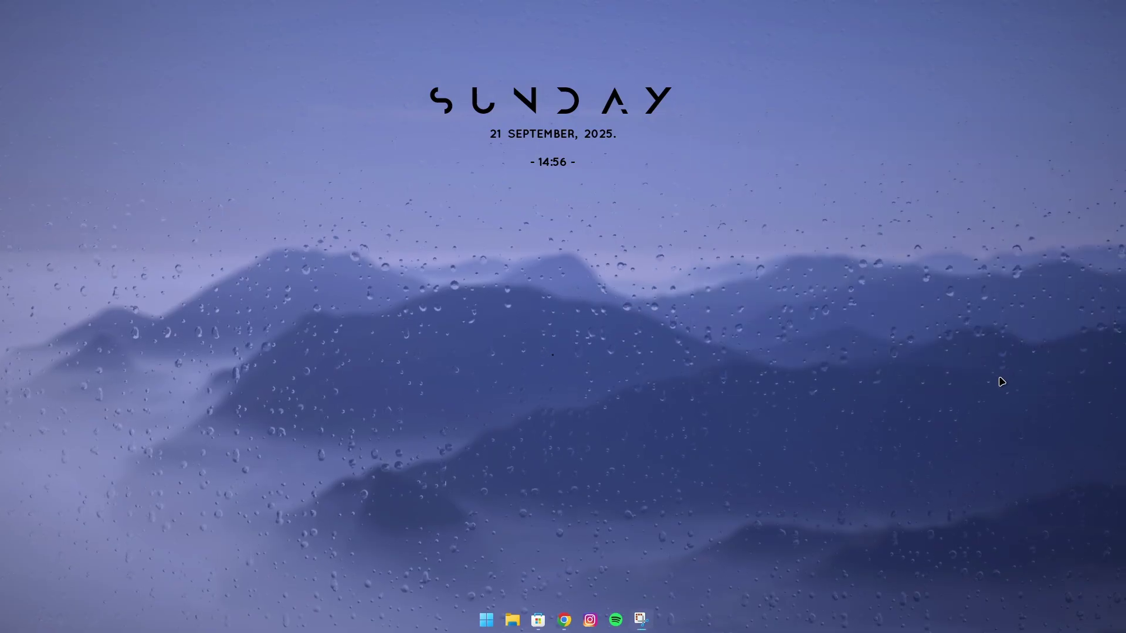
Open the Mond clock skin's Clock.ini for editing and delete the whole [MeterDate] section at its end
right_click(534, 116)
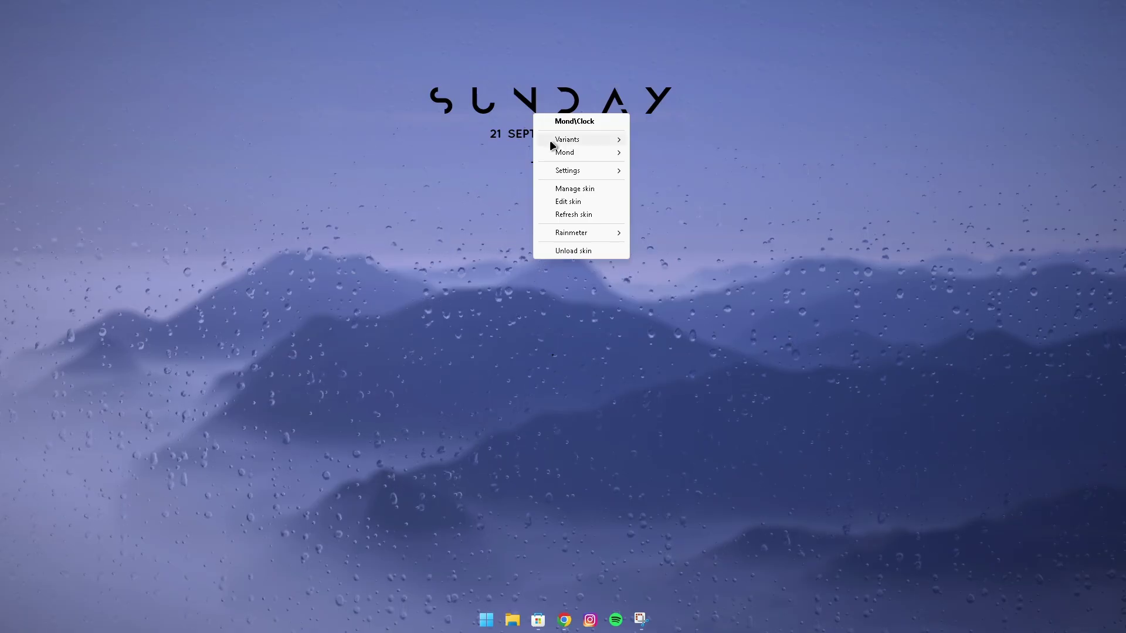
left_click(579, 201)
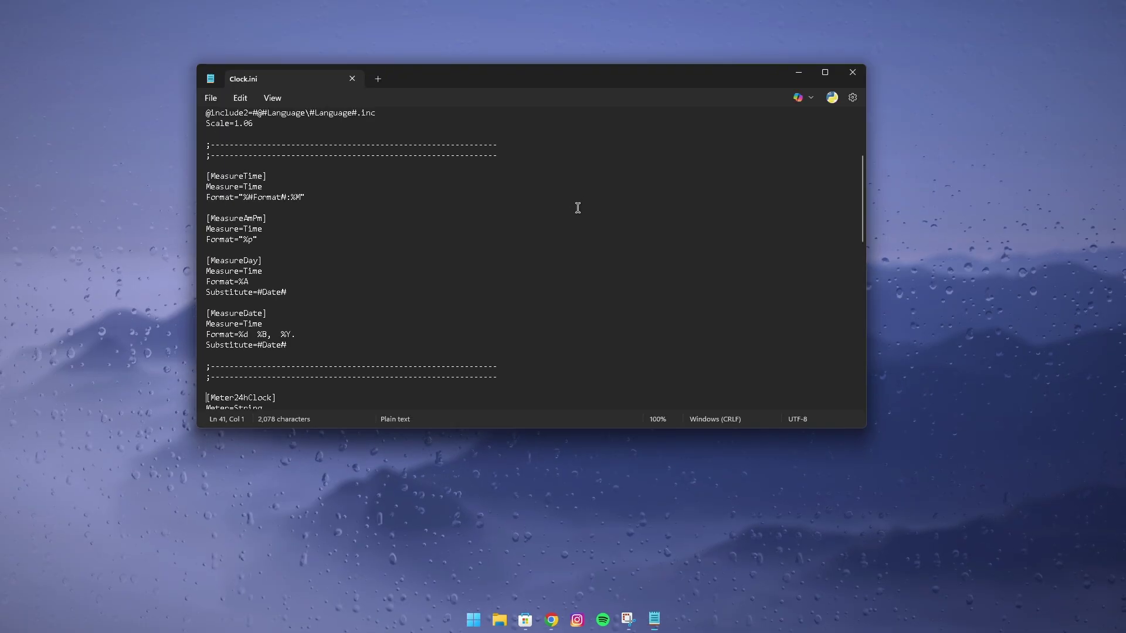
scroll(473, 212, "down", 5)
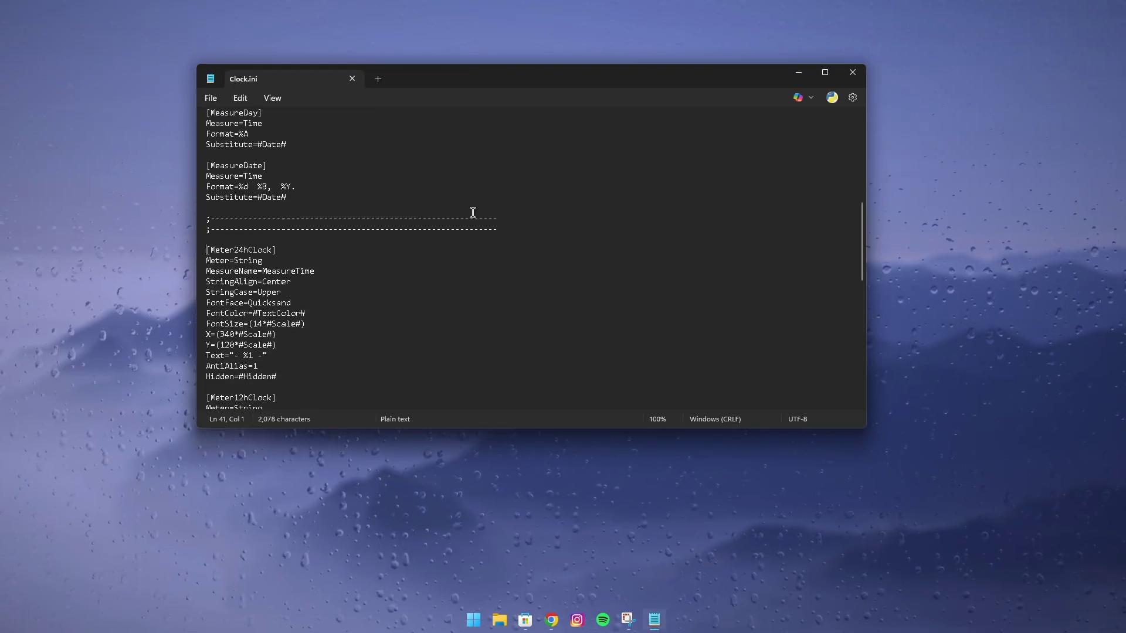
scroll(473, 212, "down", 13)
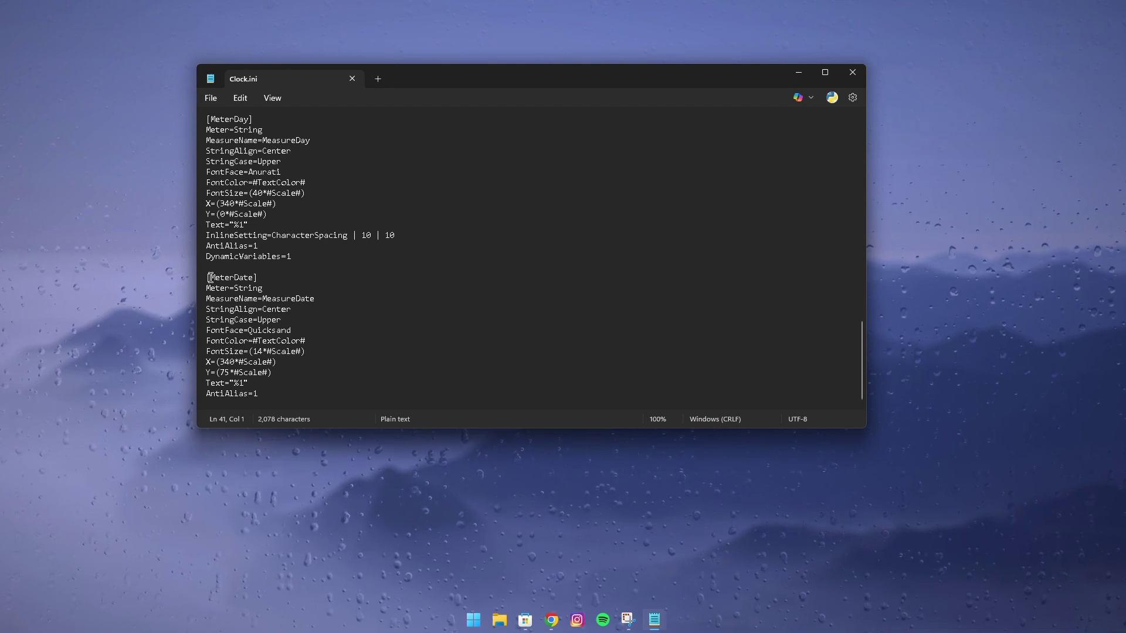
left_click(798, 72)
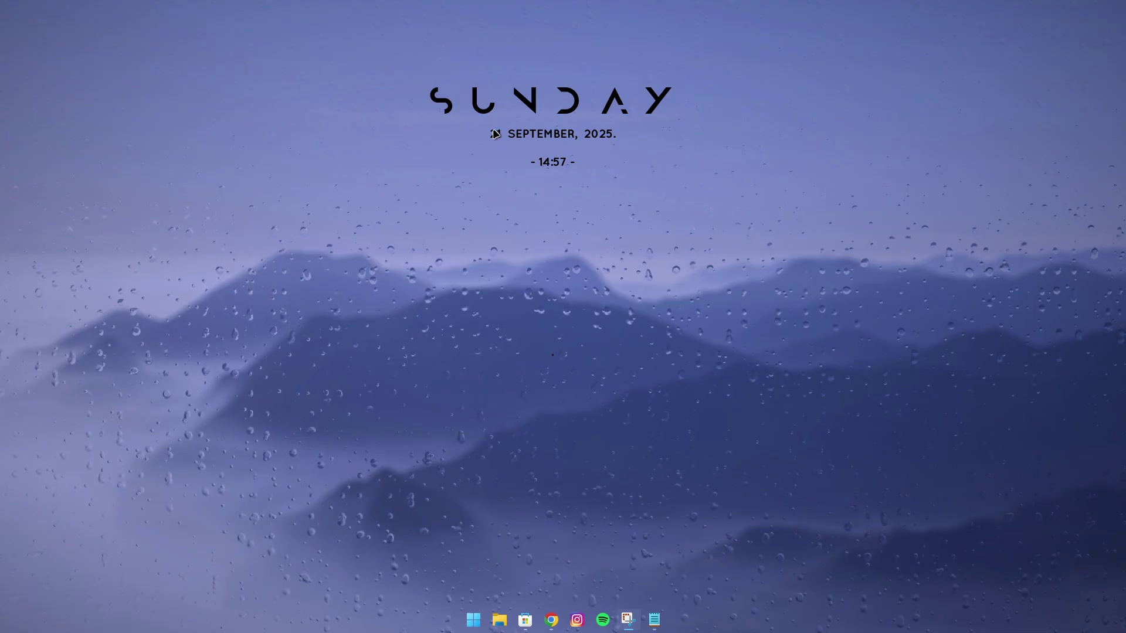
left_click(654, 620)
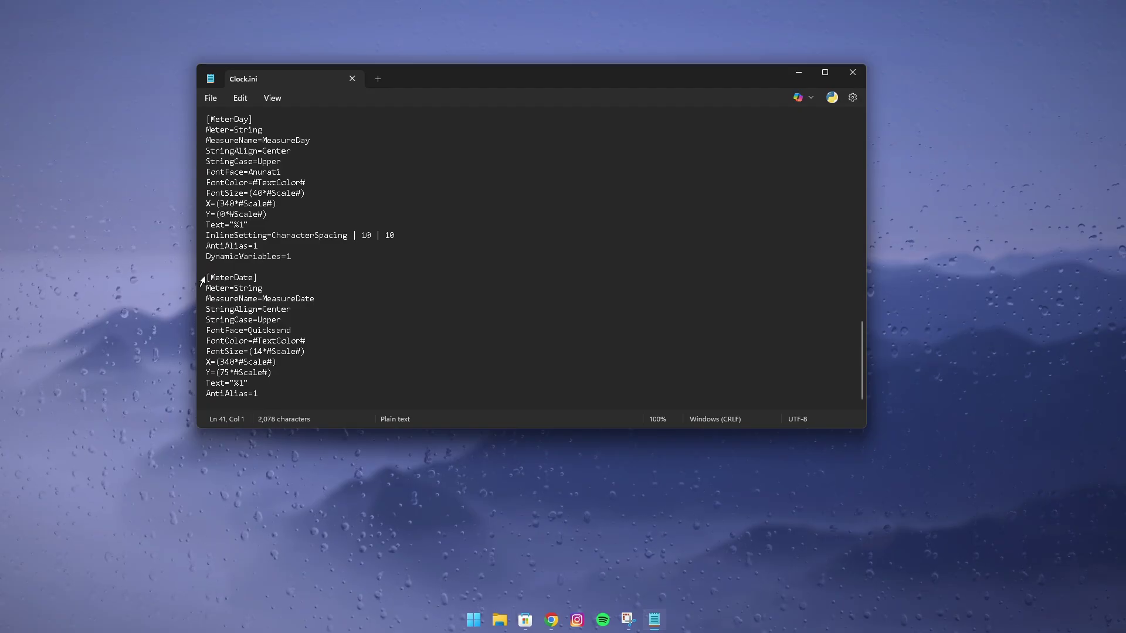
left_click_drag(203, 282, 254, 417)
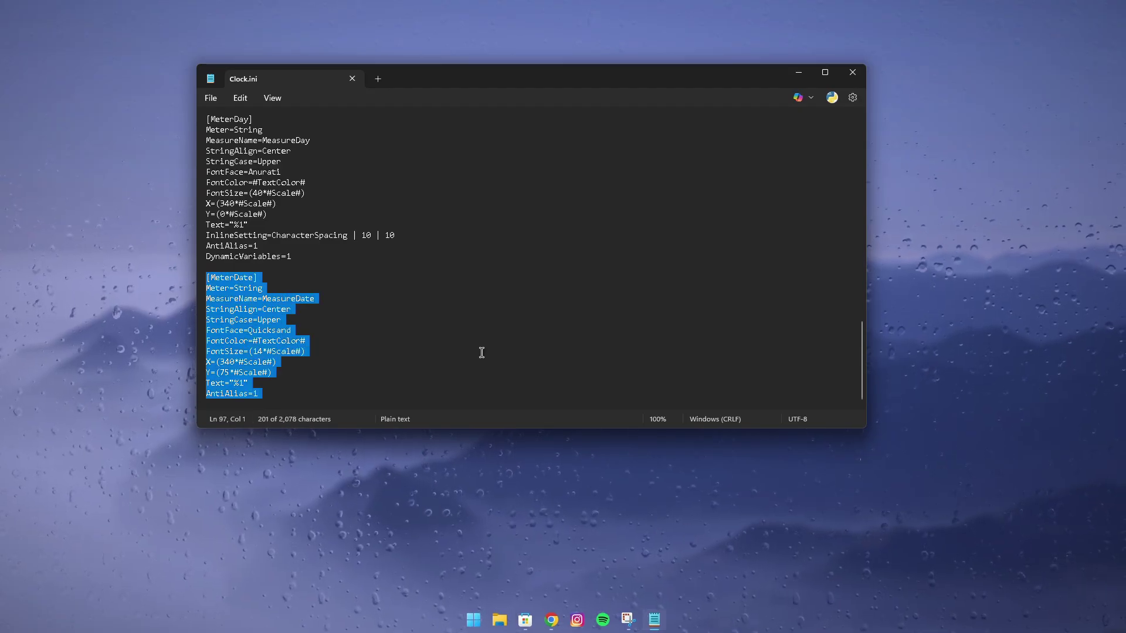
key("Delete")
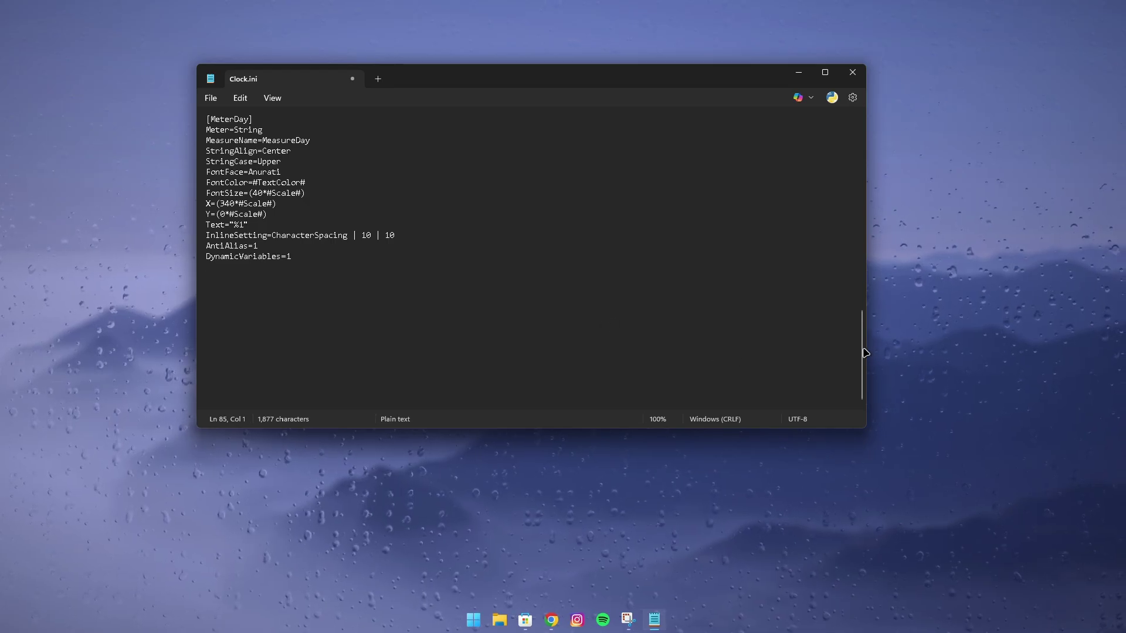
Delete the [Meter24hClock] and [Meter12hClock] sections from Clock.ini, keeping the [MeterDay] section
left_click_drag(860, 359, 859, 319)
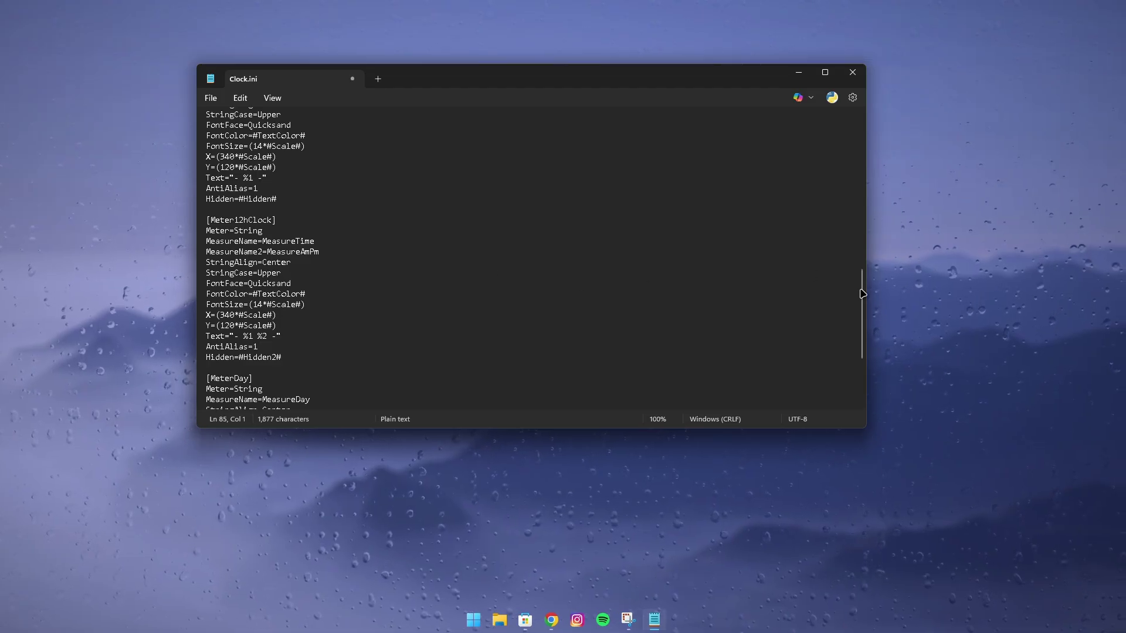
left_click_drag(862, 294, 862, 266)
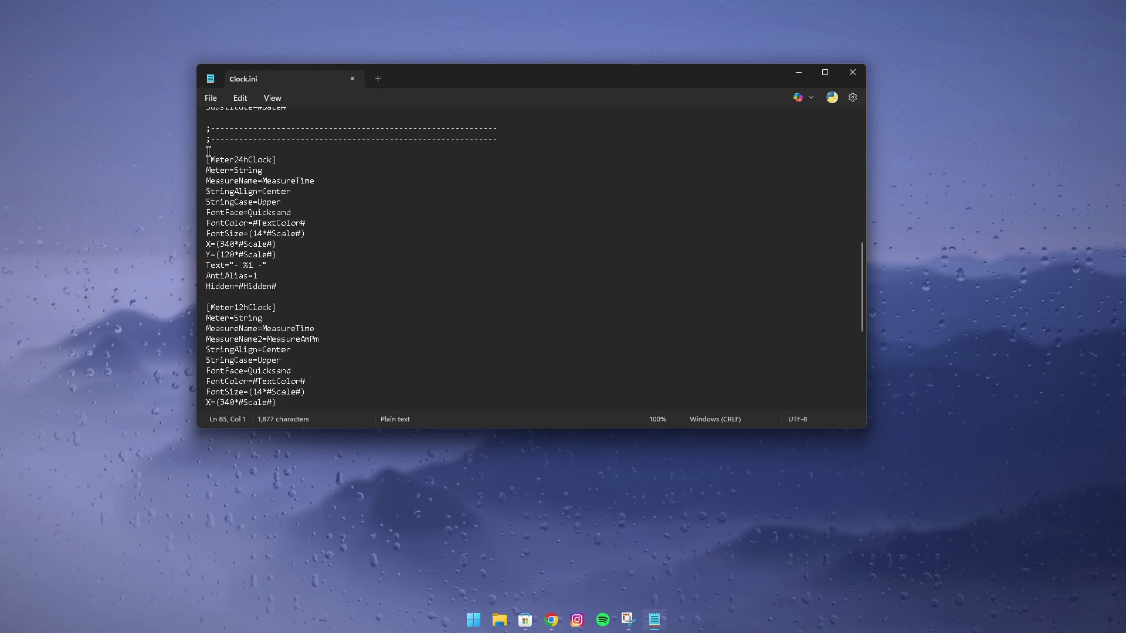
left_click_drag(206, 156, 268, 322)
key("Delete")
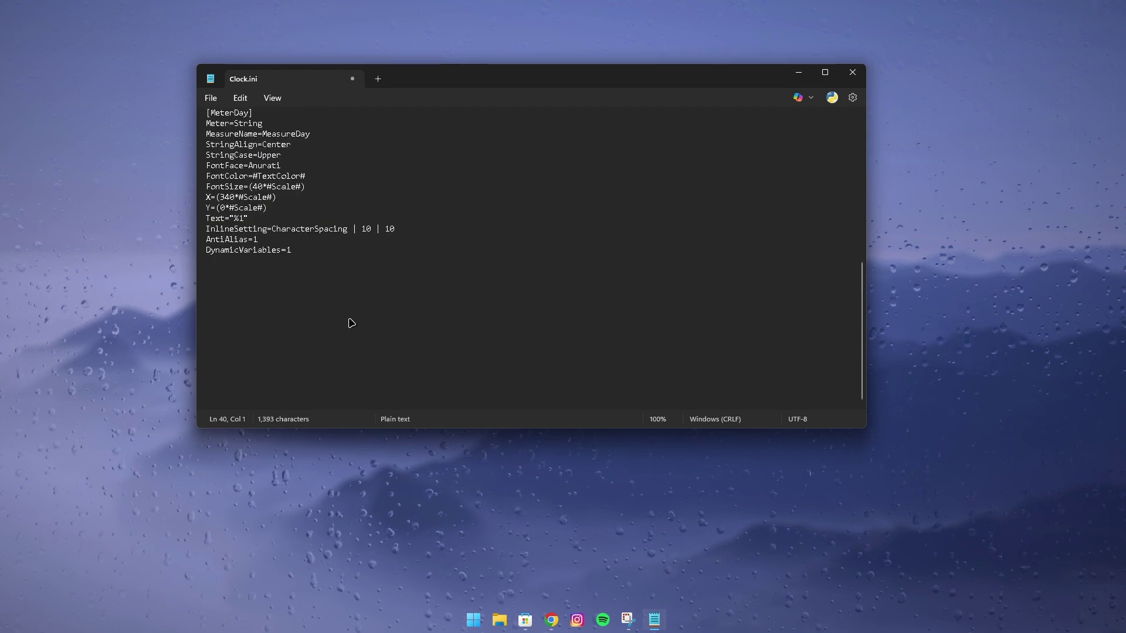
Set Scale to 2.00 in the [Variables] section of Clock.ini, save the file and close it
scroll(351, 323, "up", 8)
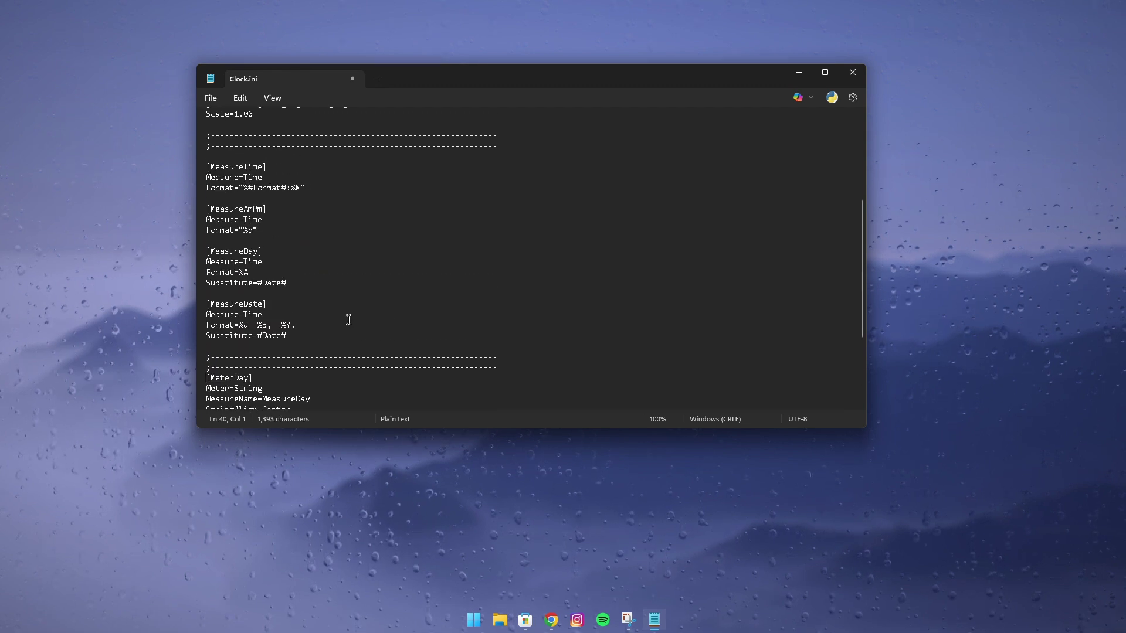
scroll(349, 320, "up", 6)
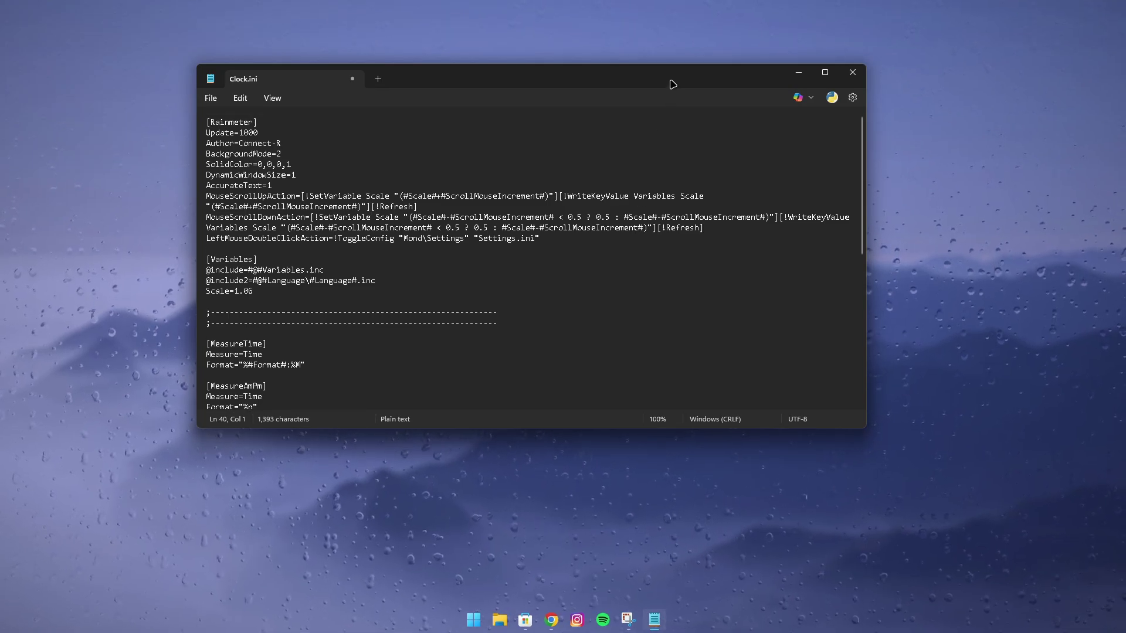
left_click_drag(673, 83, 672, 209)
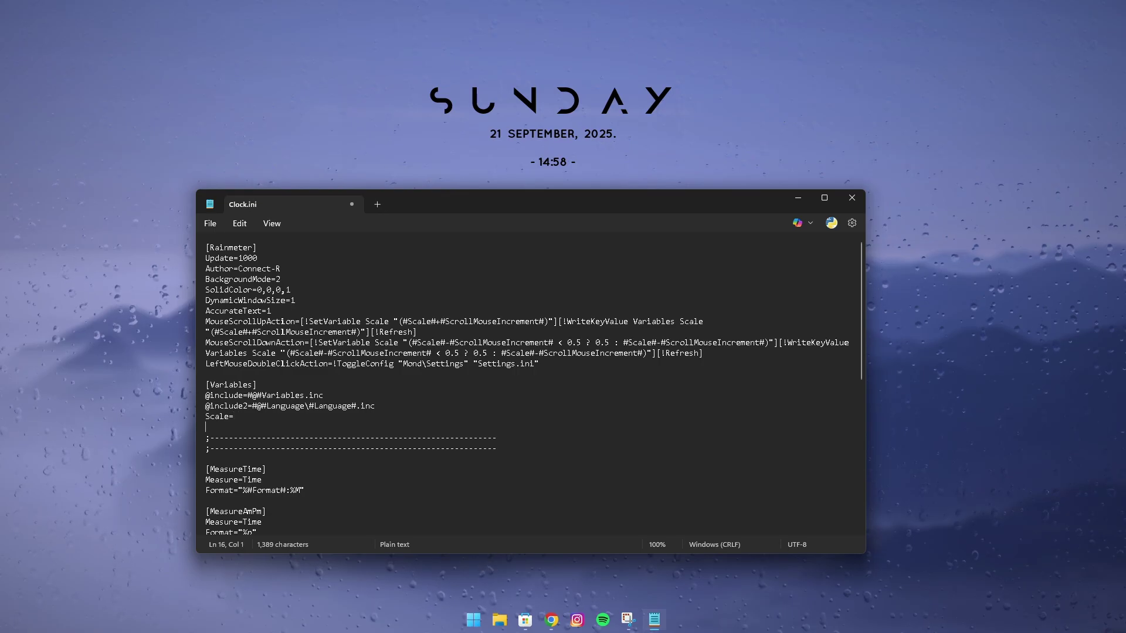
key("Delete")
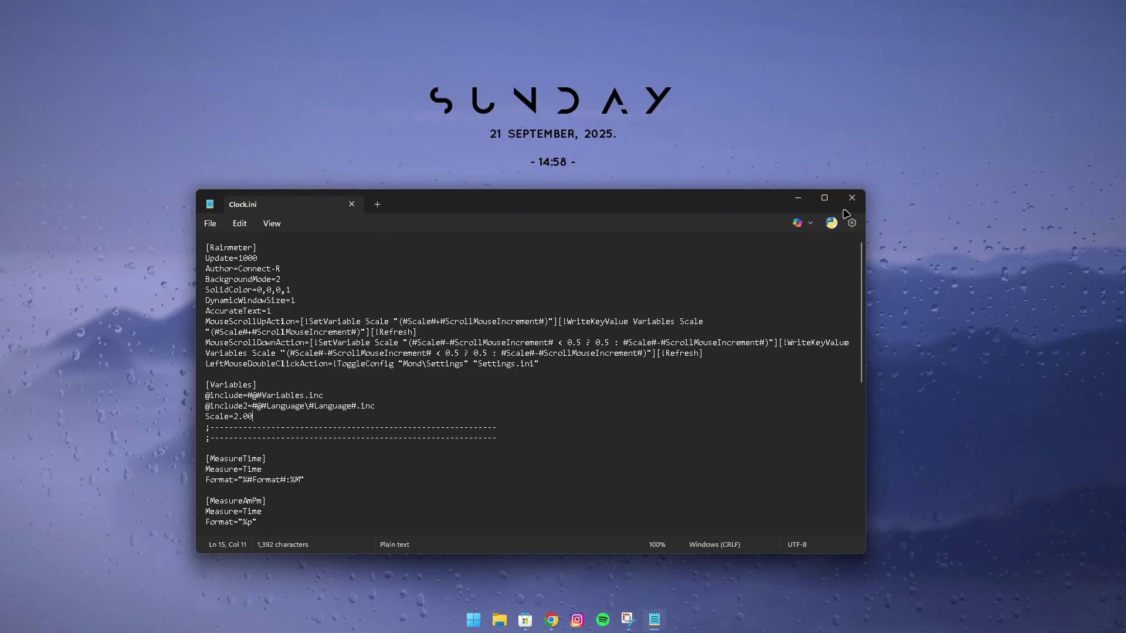
left_click(210, 226)
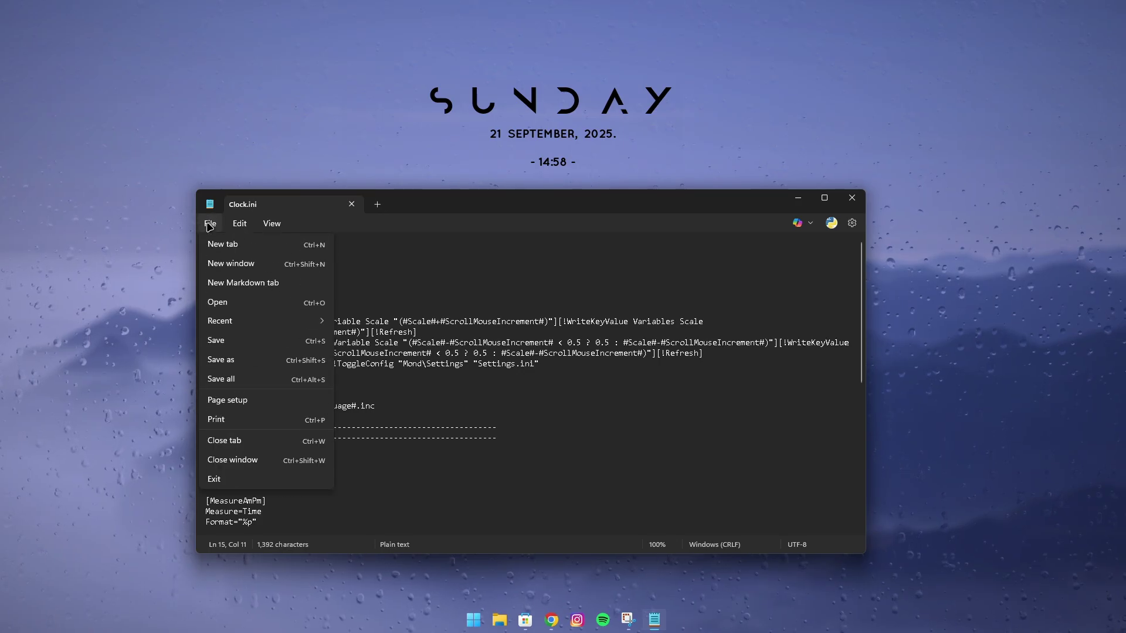
left_click(225, 341)
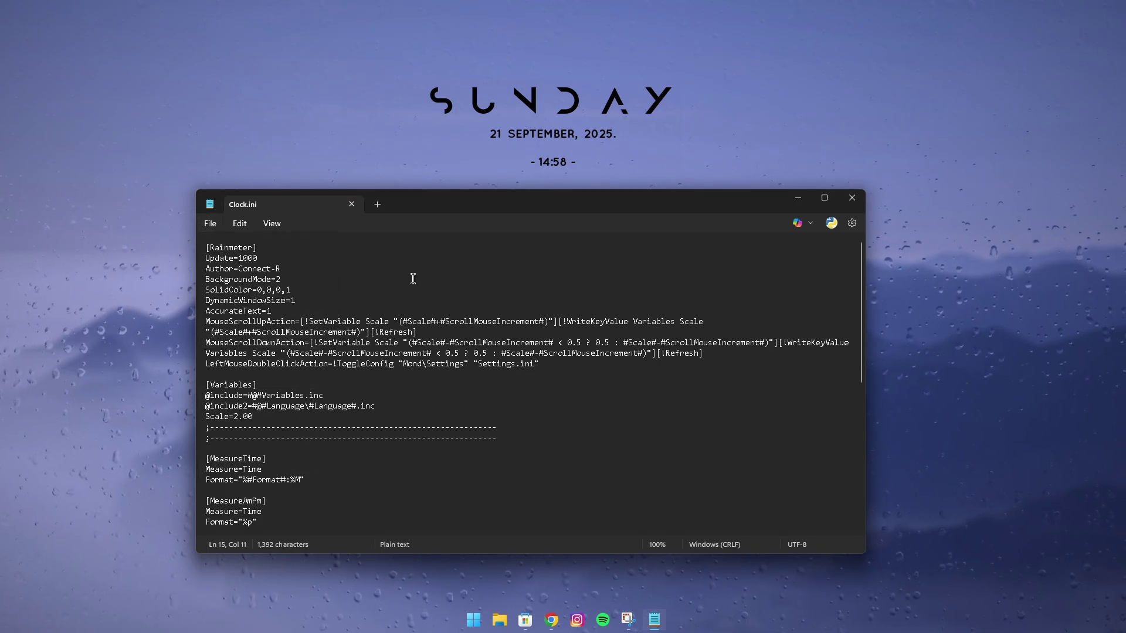
left_click(851, 198)
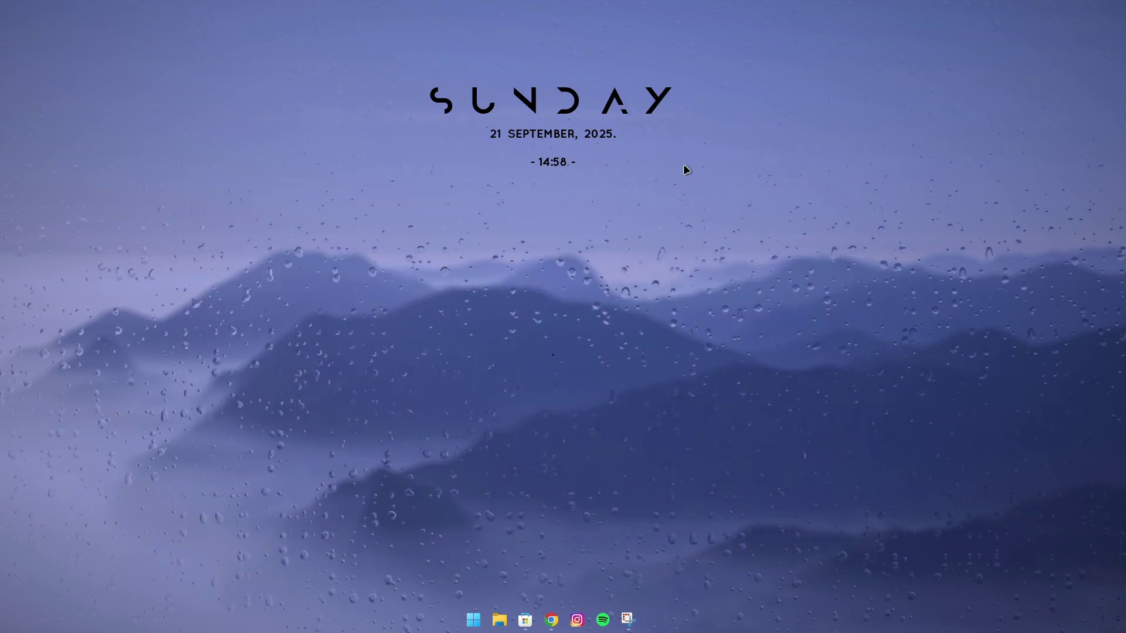
Refresh the Mond Clock skin and center the enlarged day name horizontally in the upper part of the desktop
right_click(527, 105)
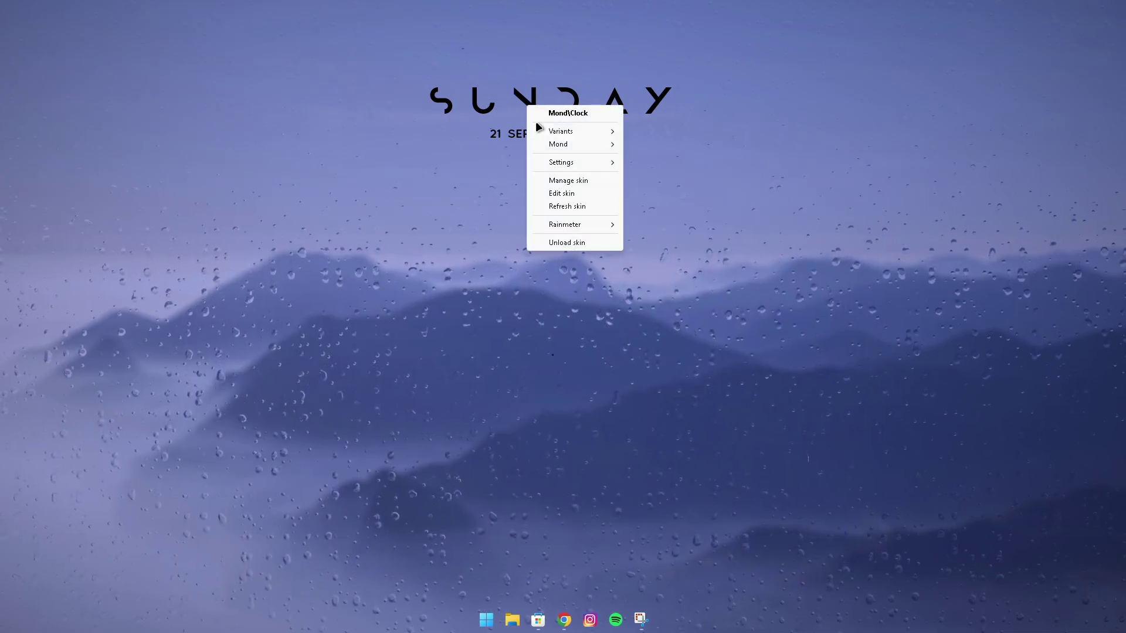
left_click(552, 210)
left_click_drag(623, 138, 444, 135)
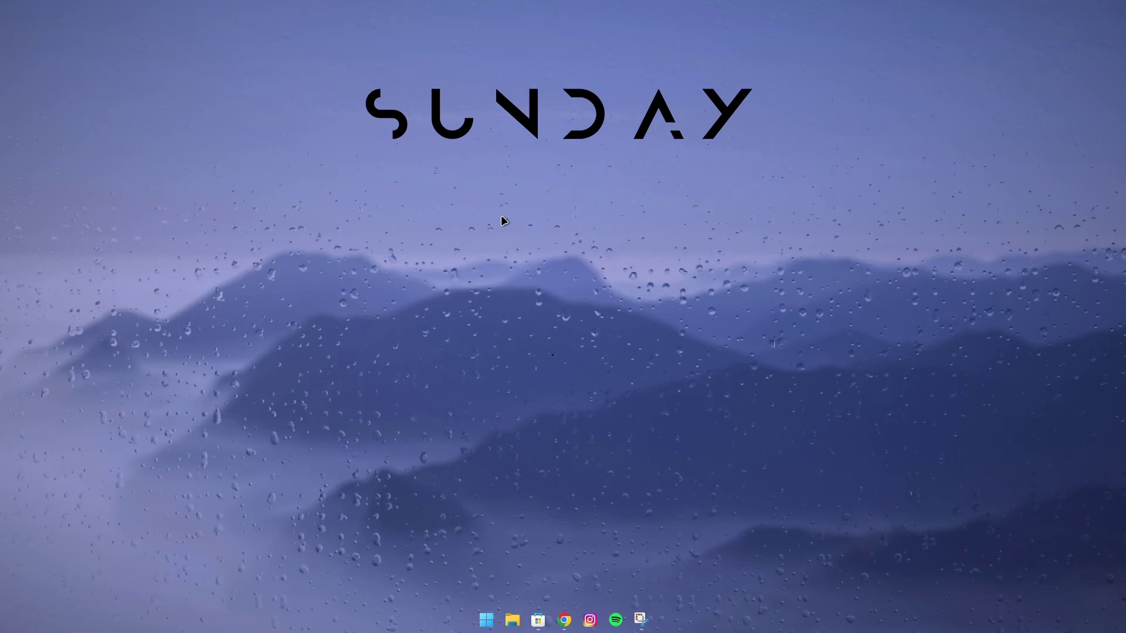
left_click_drag(526, 122, 533, 129)
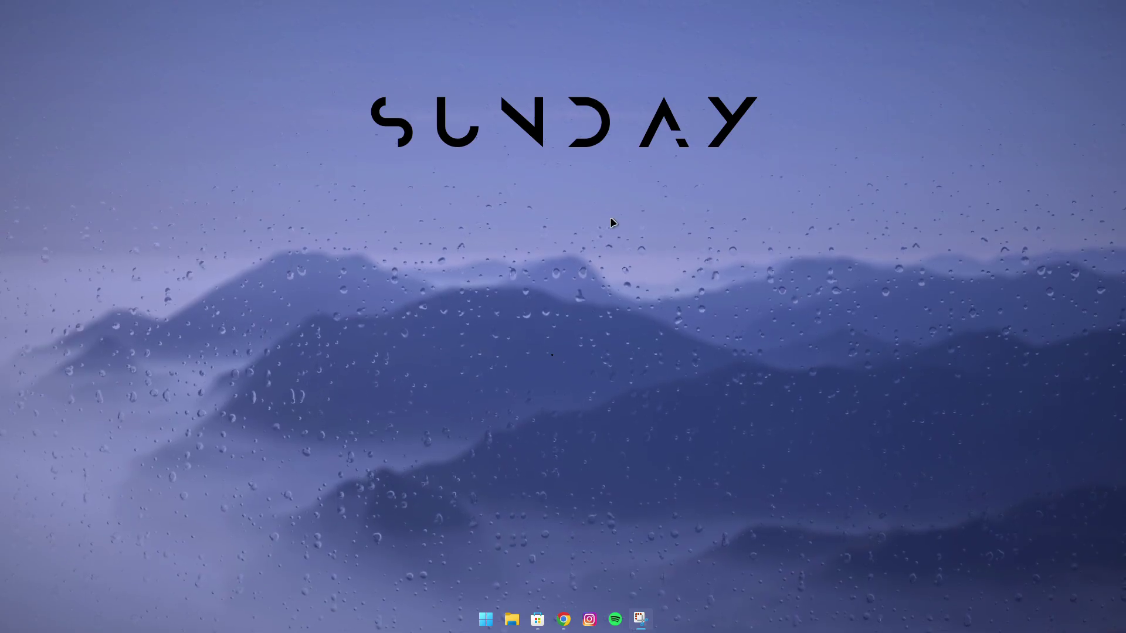
Look at the power options in the Start menu and close it without choosing any
left_click(491, 626)
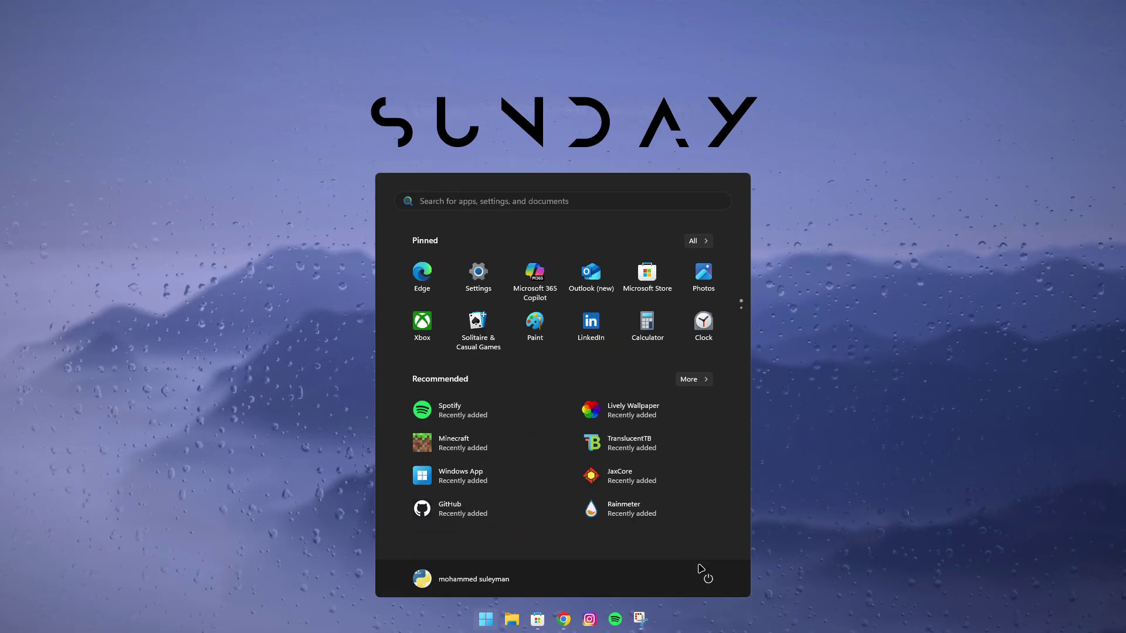
left_click(708, 578)
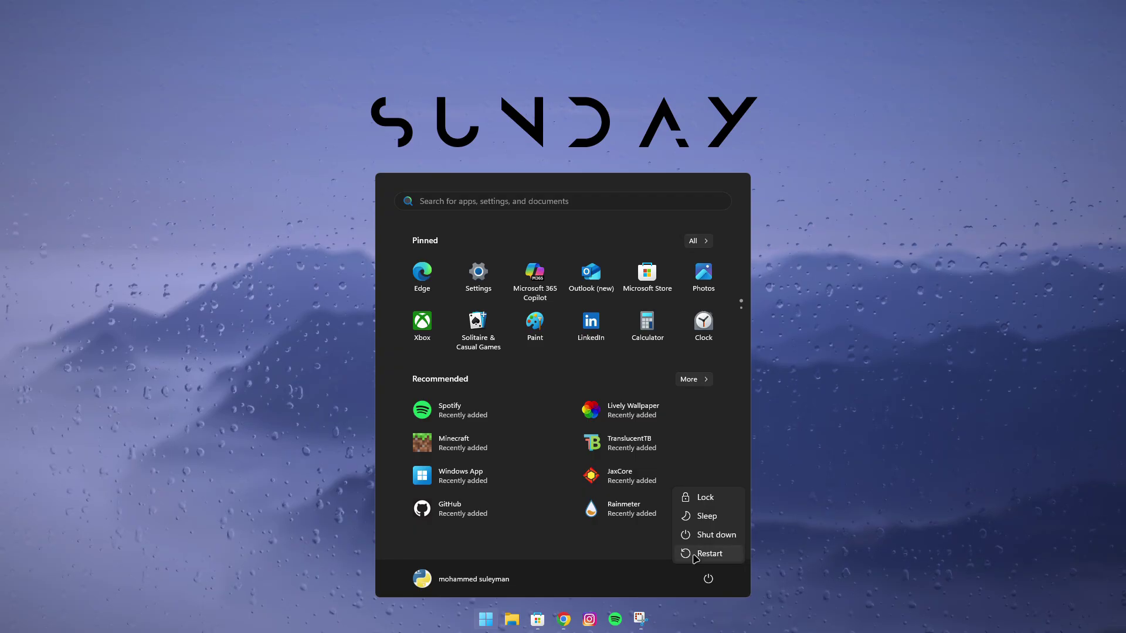
left_click(928, 146)
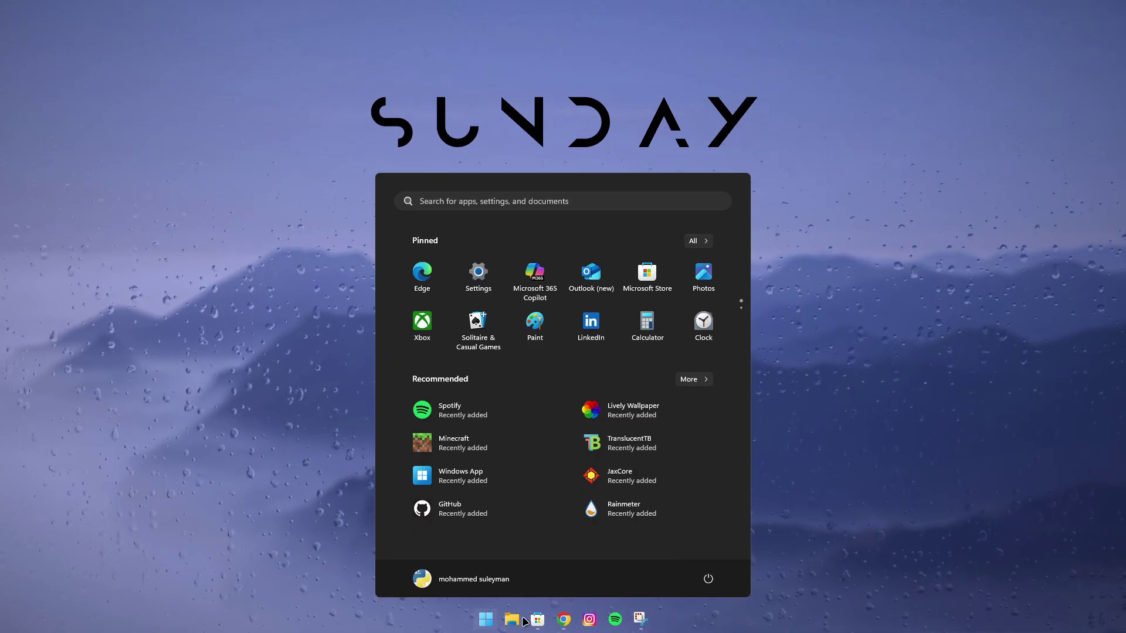
left_click(495, 621)
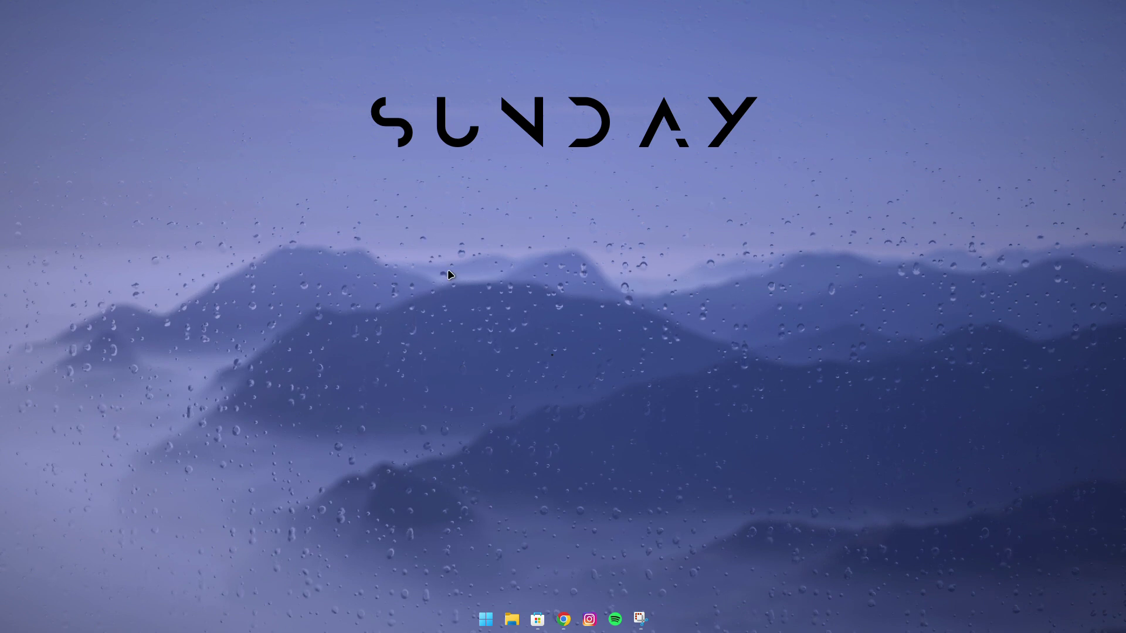
Switch to Chrome and examine the Mii Power Rainmeter skin page on VisualSkins, including its download section
mouse_move(562, 620)
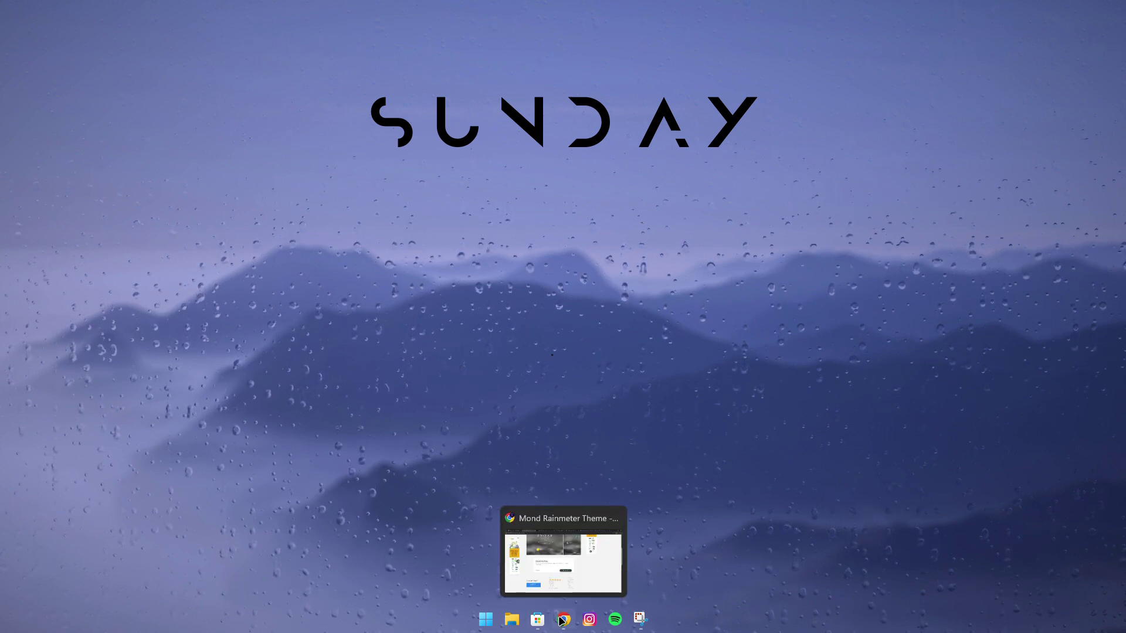
left_click(562, 620)
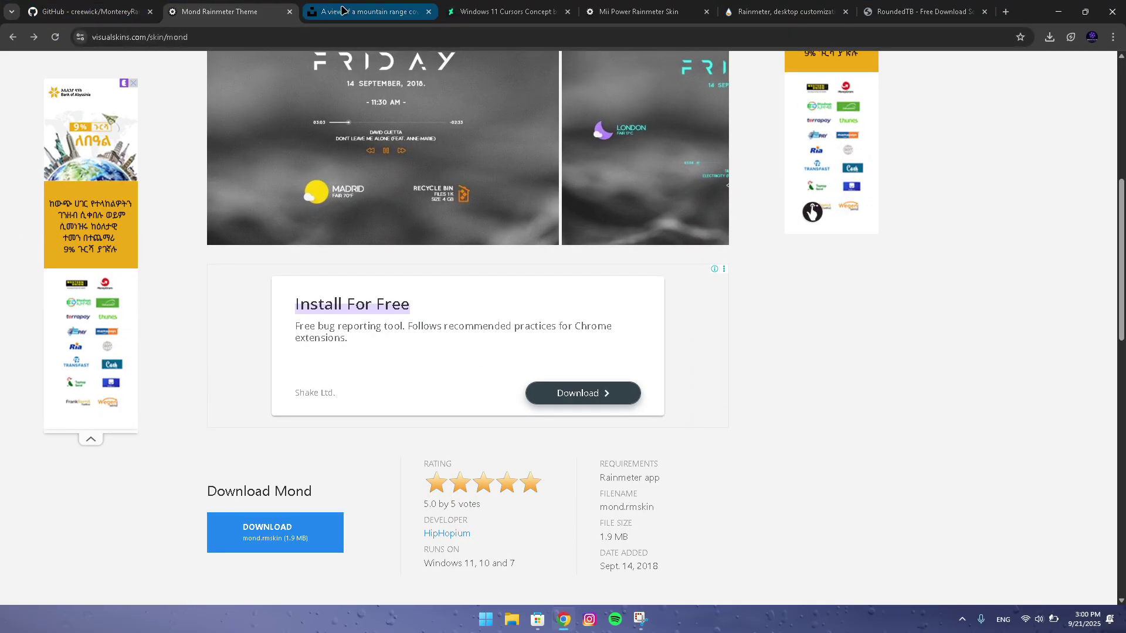
left_click(505, 11)
left_click(369, 12)
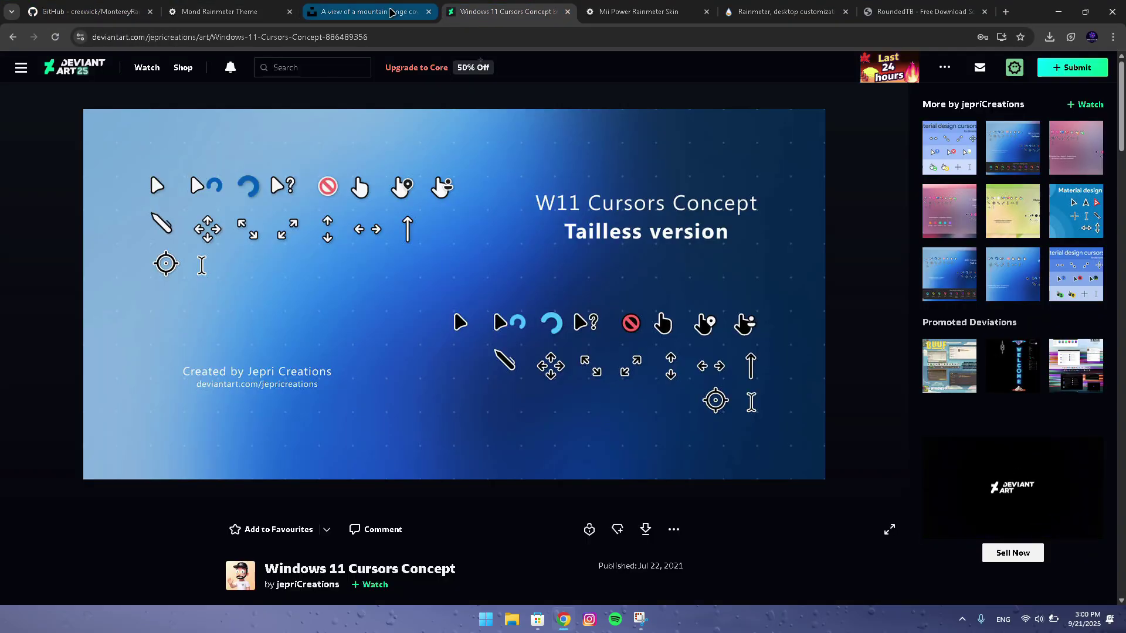
left_click(675, 21)
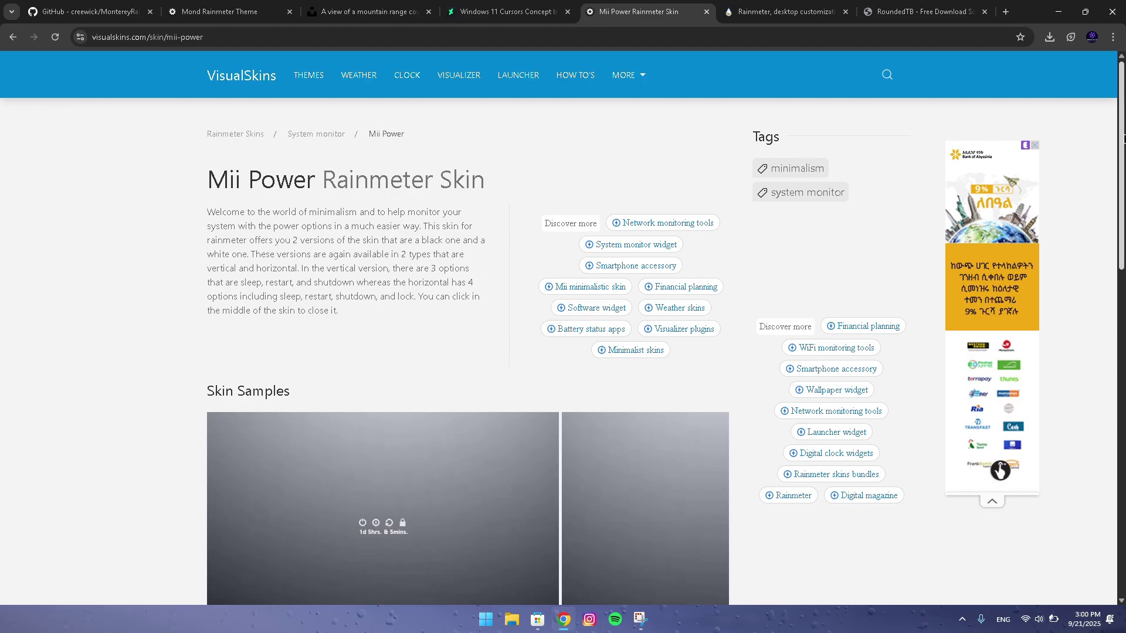
left_click_drag(1123, 141, 1066, 335)
scroll(1064, 331, "down", 2)
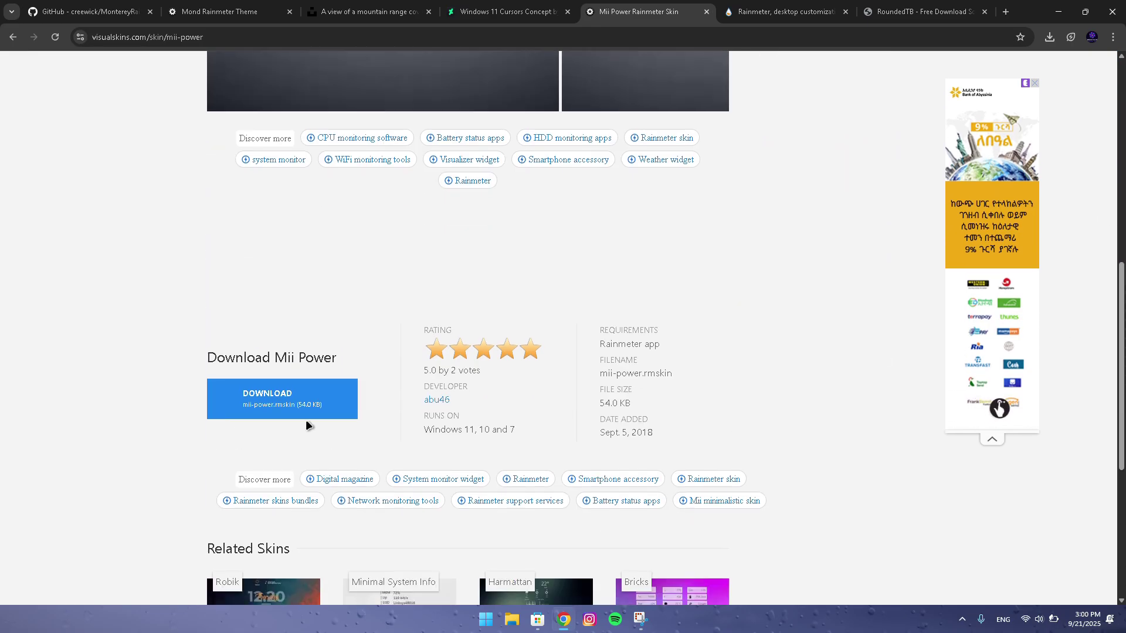
left_click_drag(1123, 305, 1123, 95)
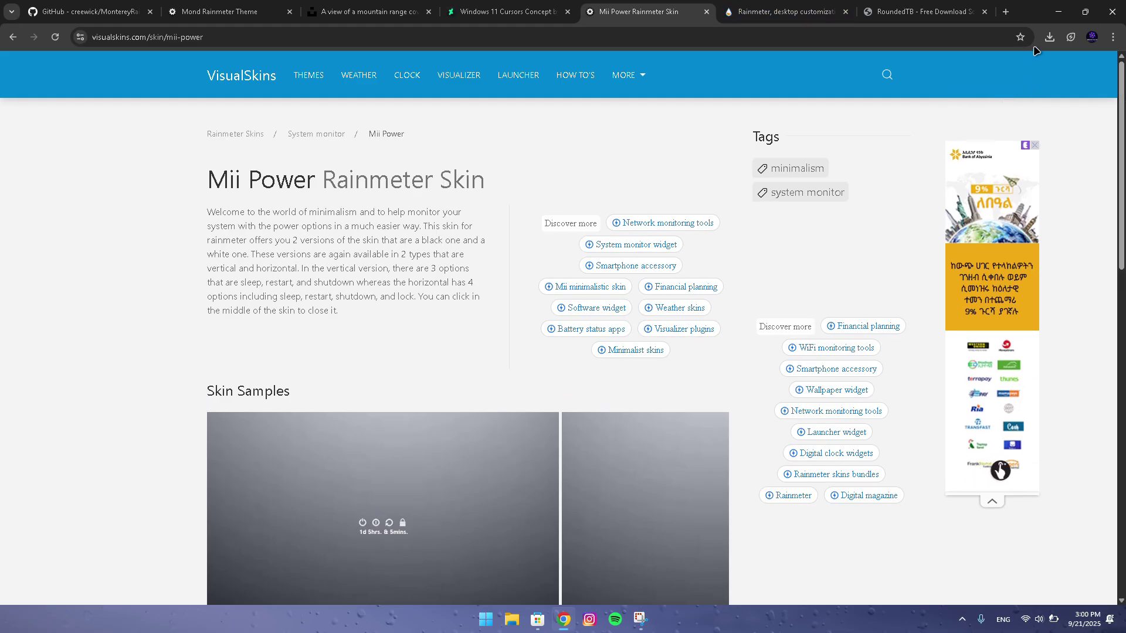
Install the already downloaded mii-power.rmskin package from the recent downloads and minimize the browser
left_click(1049, 38)
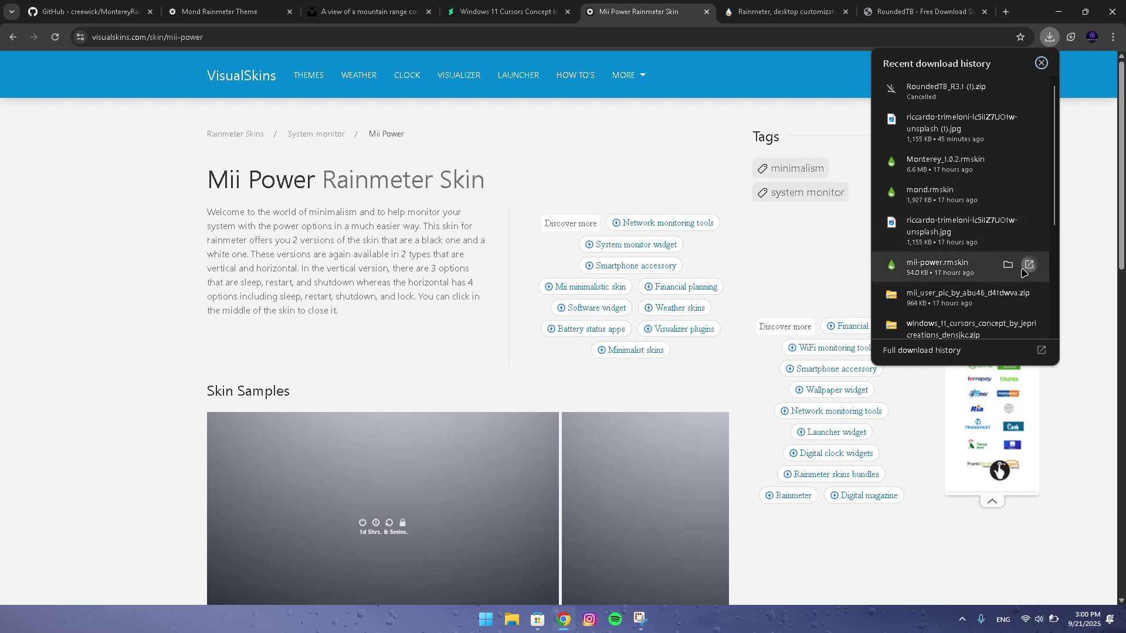
left_click(1024, 269)
left_click(607, 401)
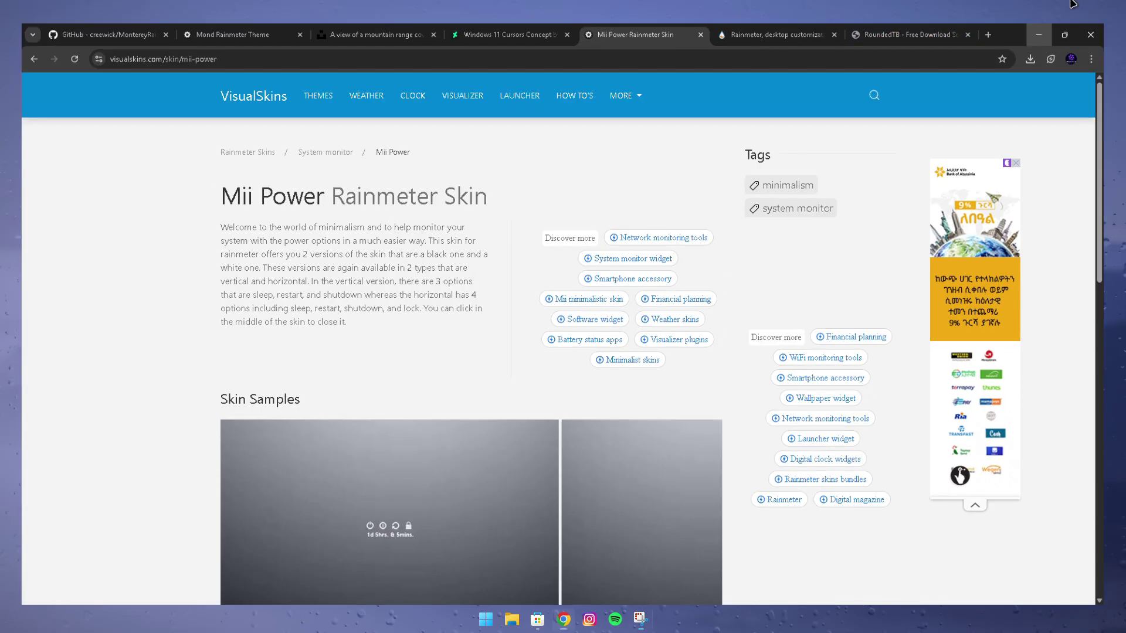
left_click(1058, 12)
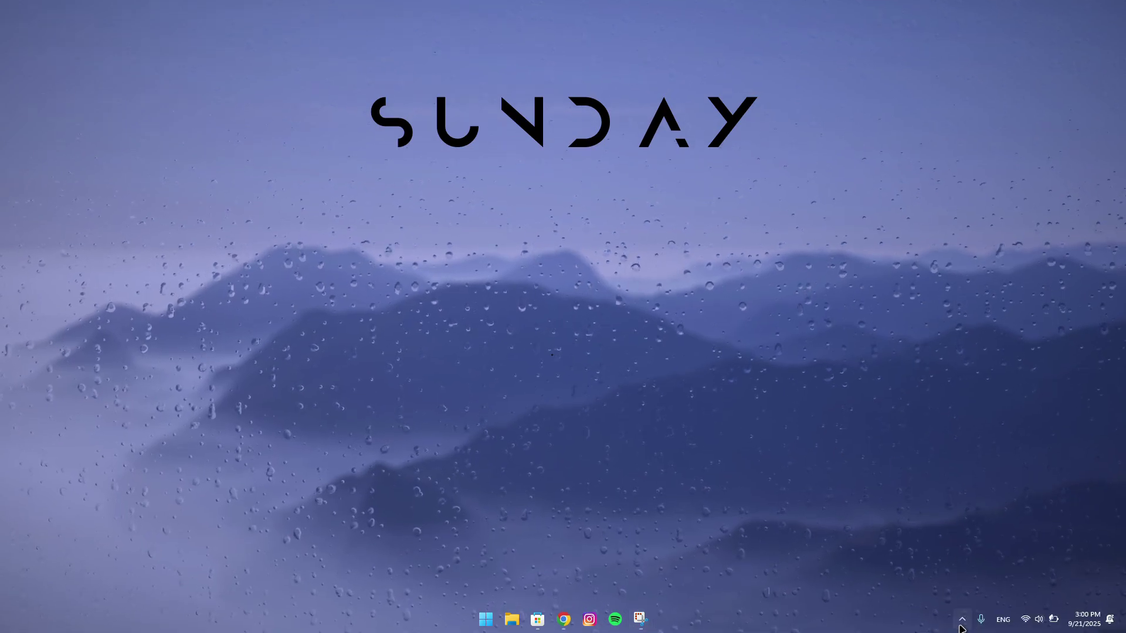
left_click(961, 625)
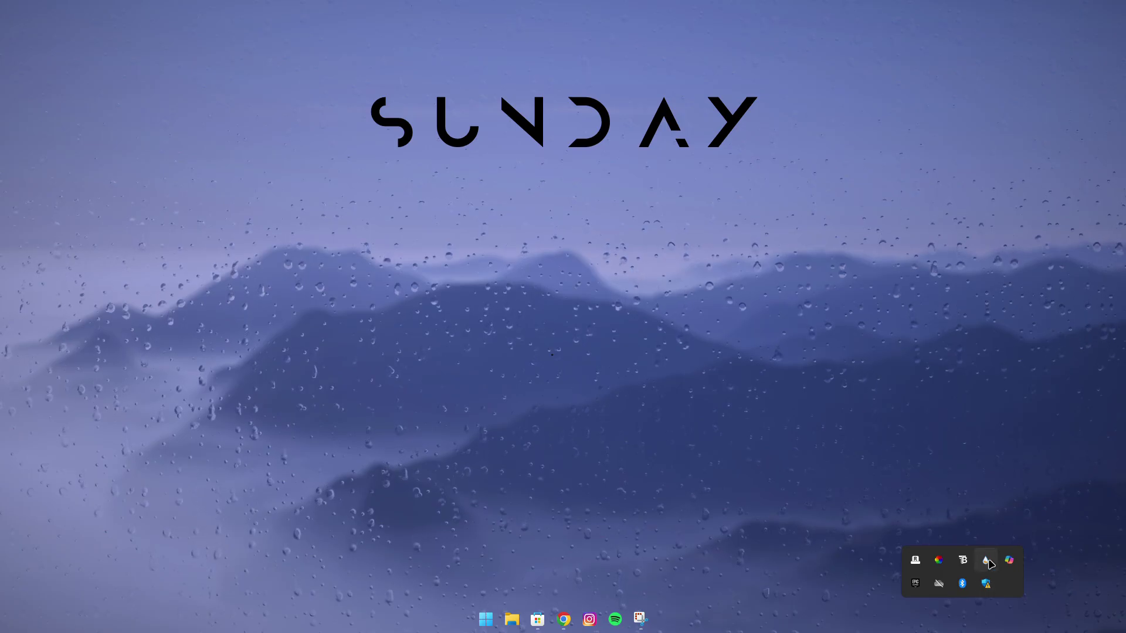
left_click(987, 561)
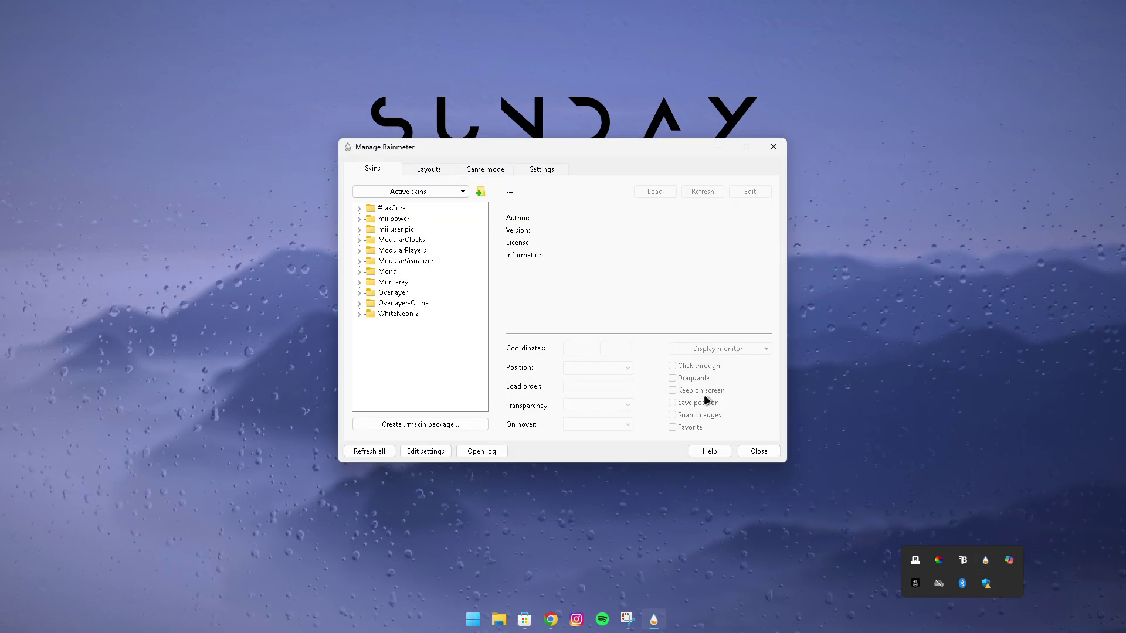
left_click(945, 615)
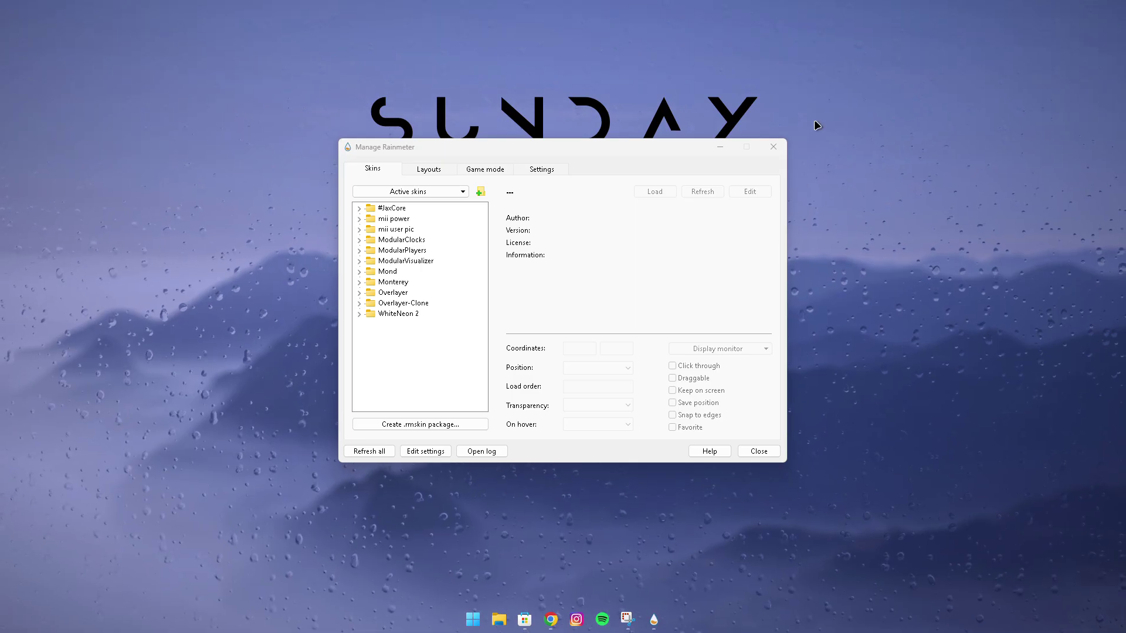
left_click(772, 152)
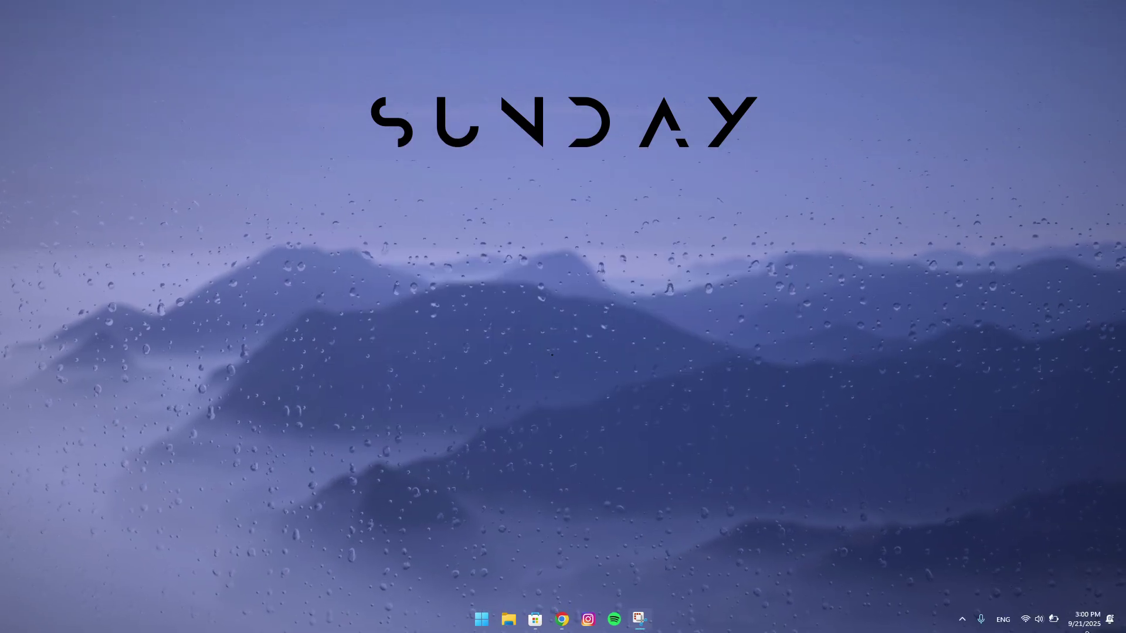
Open the Rainmeter manager, load B.ini from mii power\power and move the skin to coordinates 252, 313
left_click(961, 620)
left_click(985, 561)
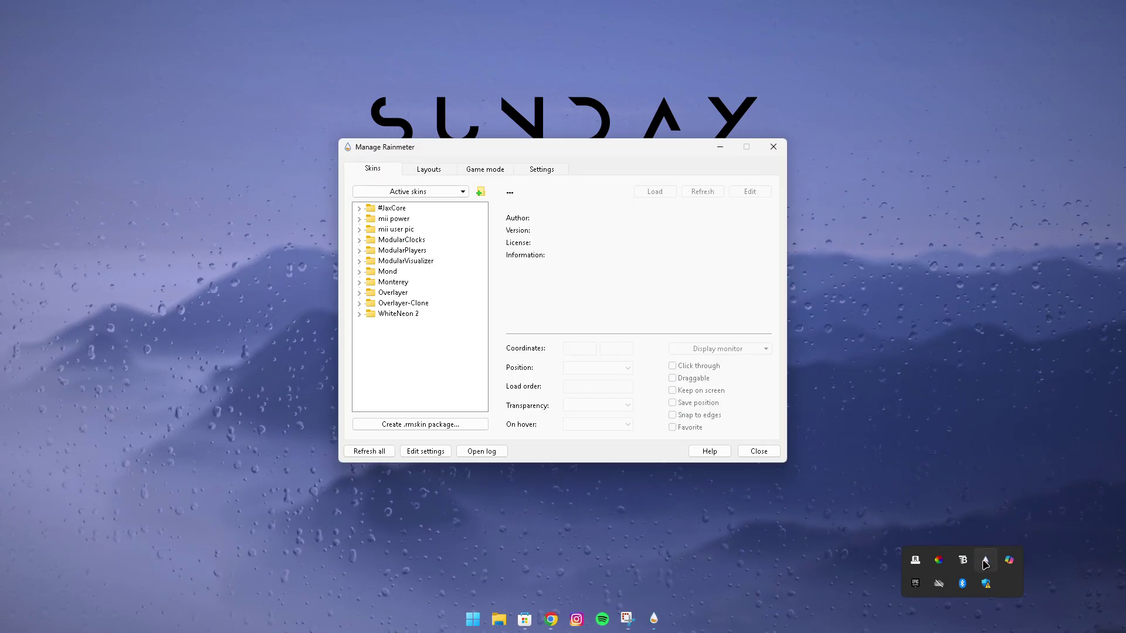
left_click(358, 219)
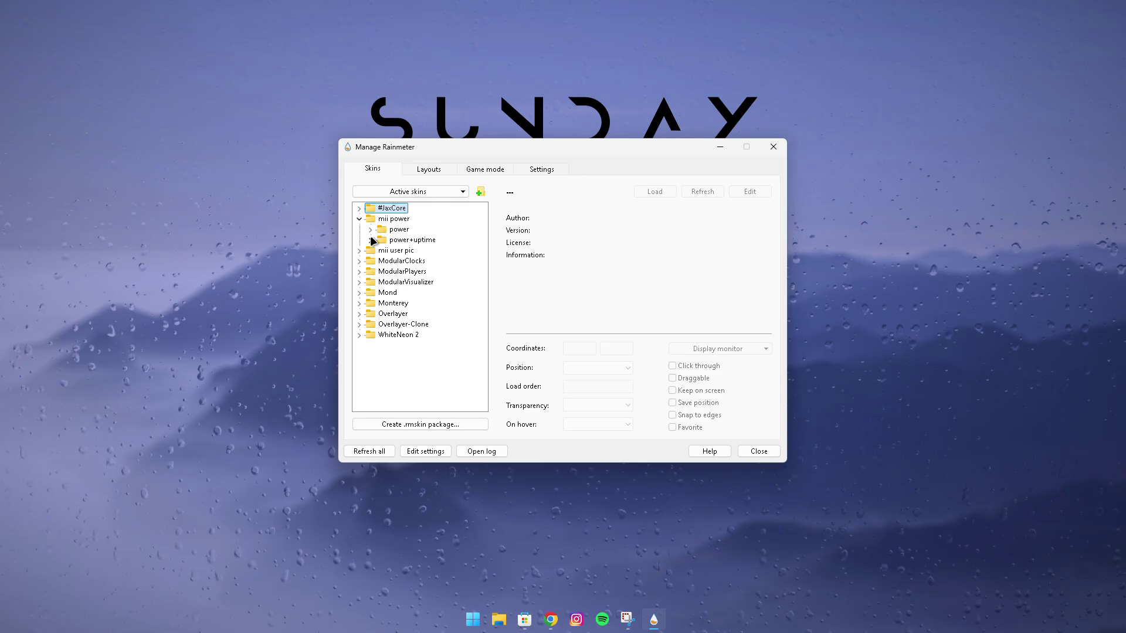
left_click(371, 230)
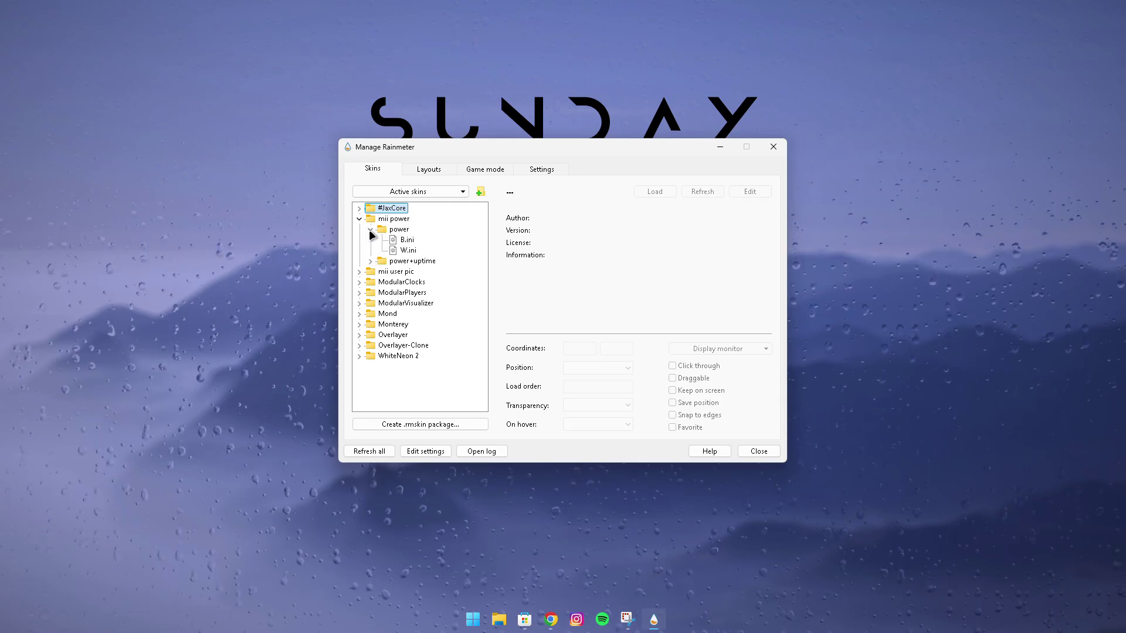
double_click(406, 240)
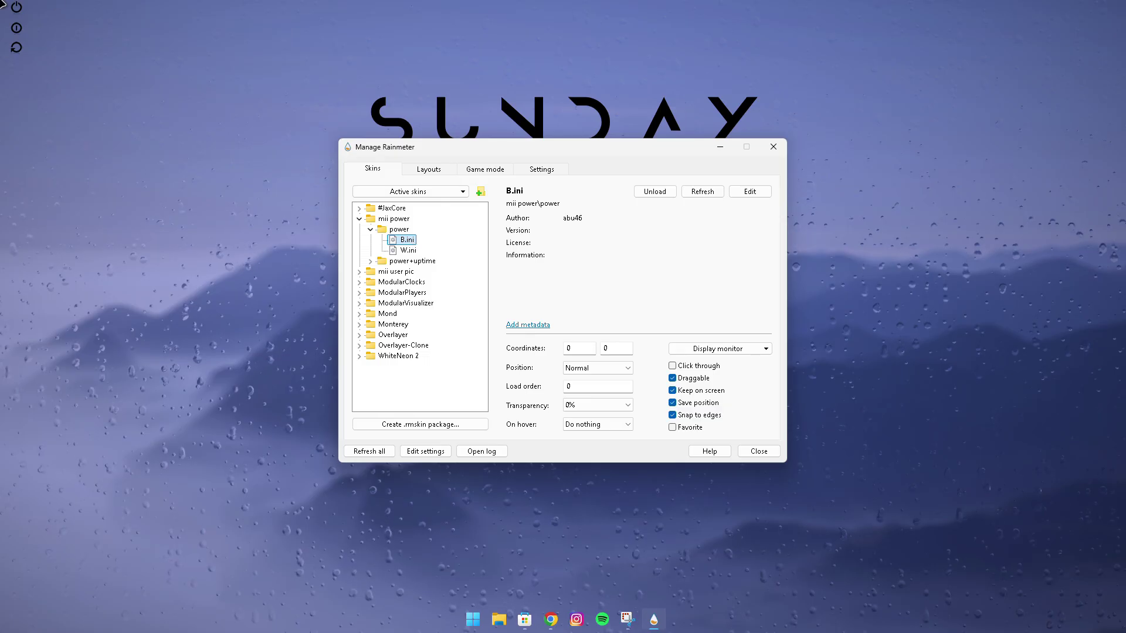
left_click_drag(14, 11, 162, 196)
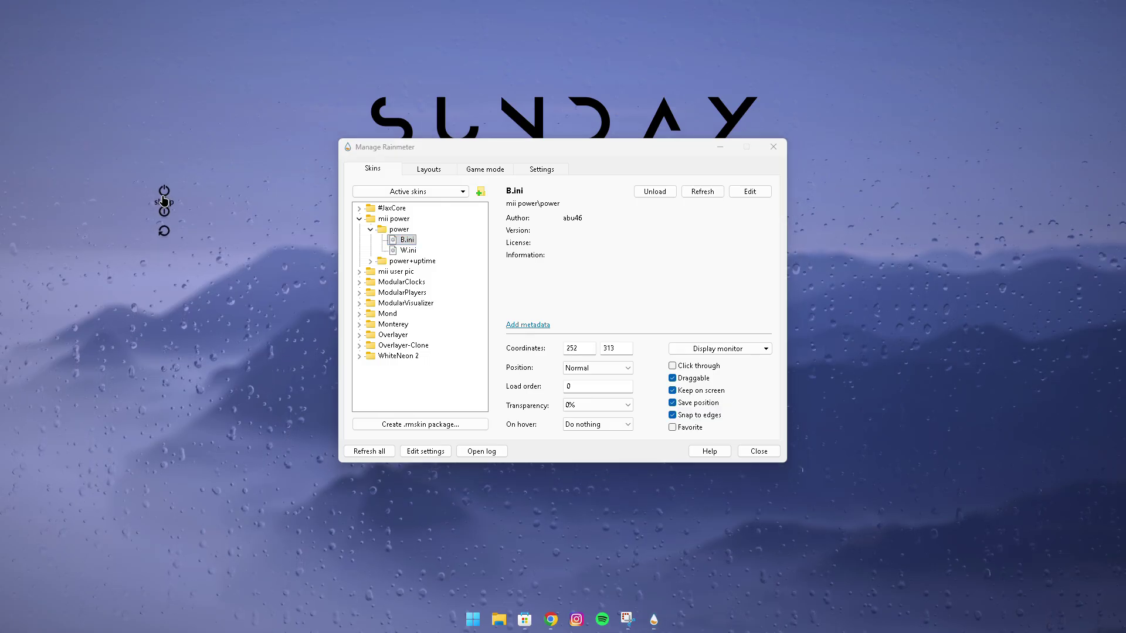
Try the white W.ini variant of the mii power\power skin and switch back to the black B.ini
left_click(408, 253)
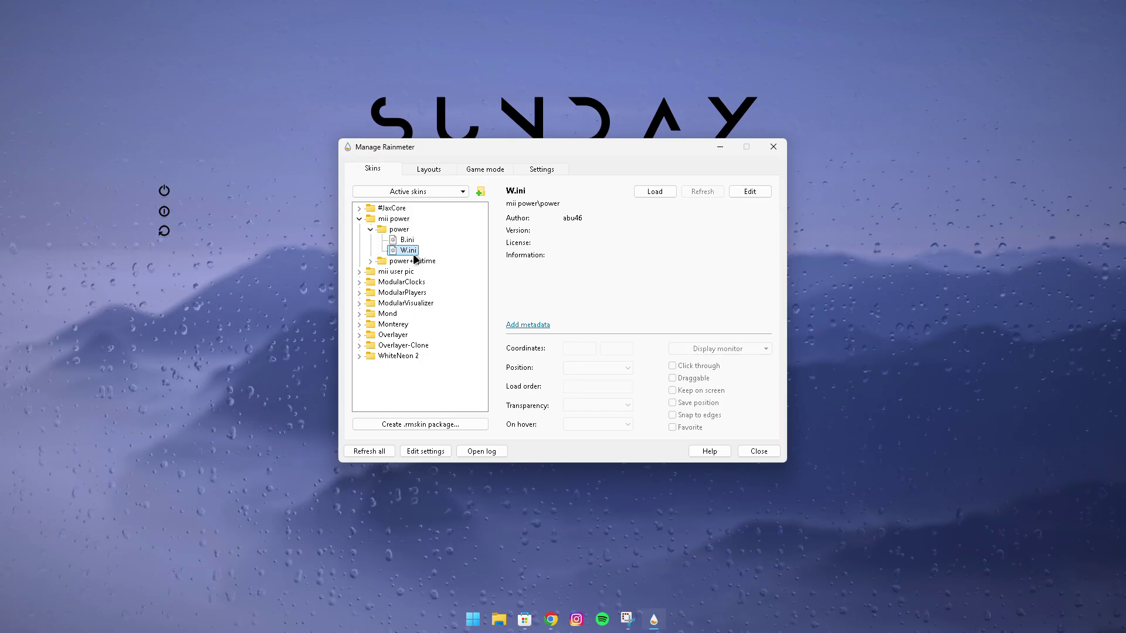
double_click(413, 261)
left_click(408, 251)
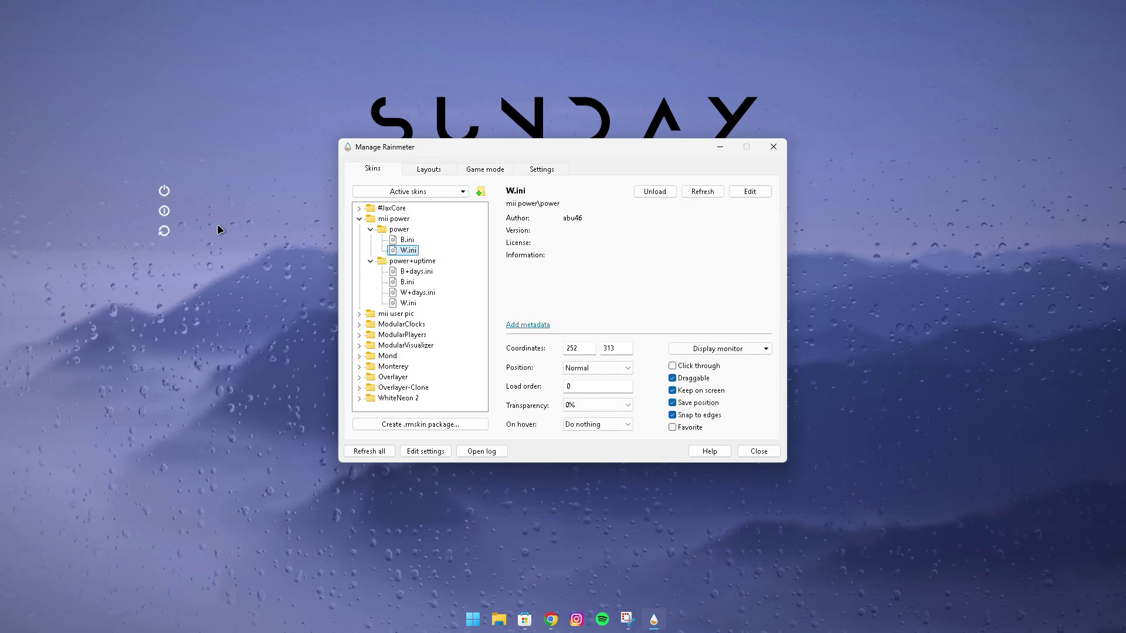
left_click(403, 243)
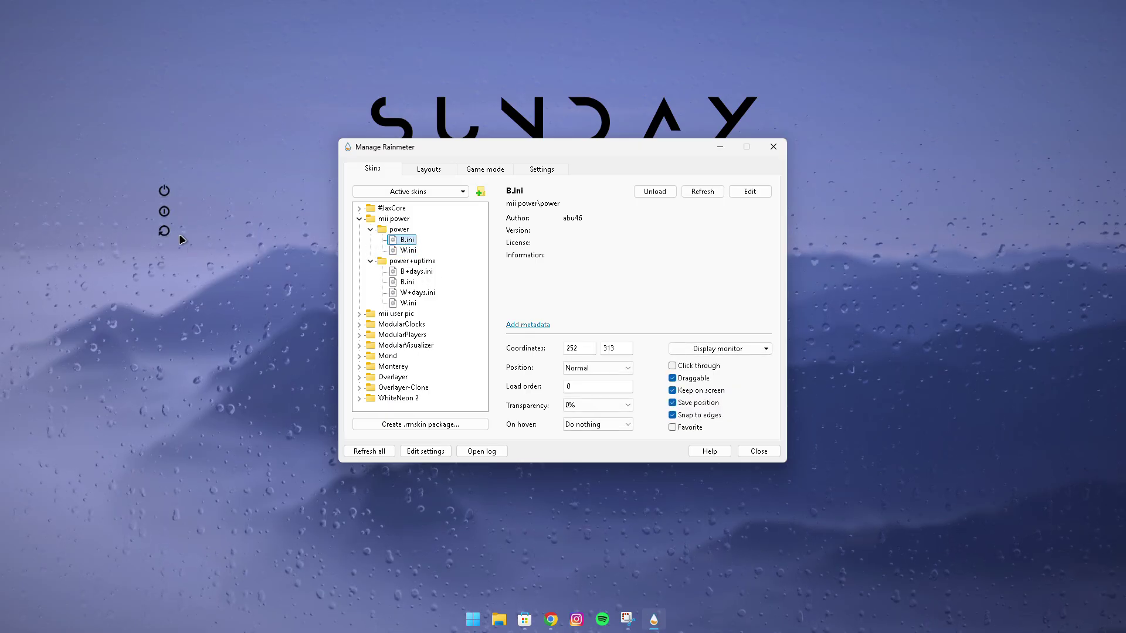
Load the W+days.ini variant from mii power\power+uptime and move the skin to coordinates 252, 184
double_click(411, 292)
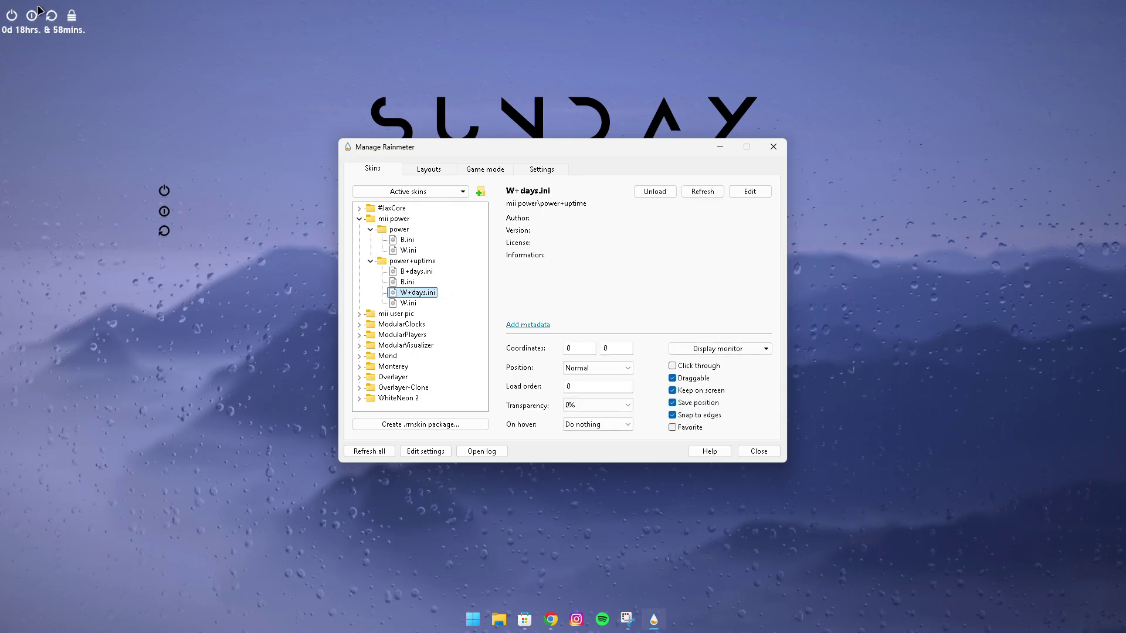
left_click(148, 109)
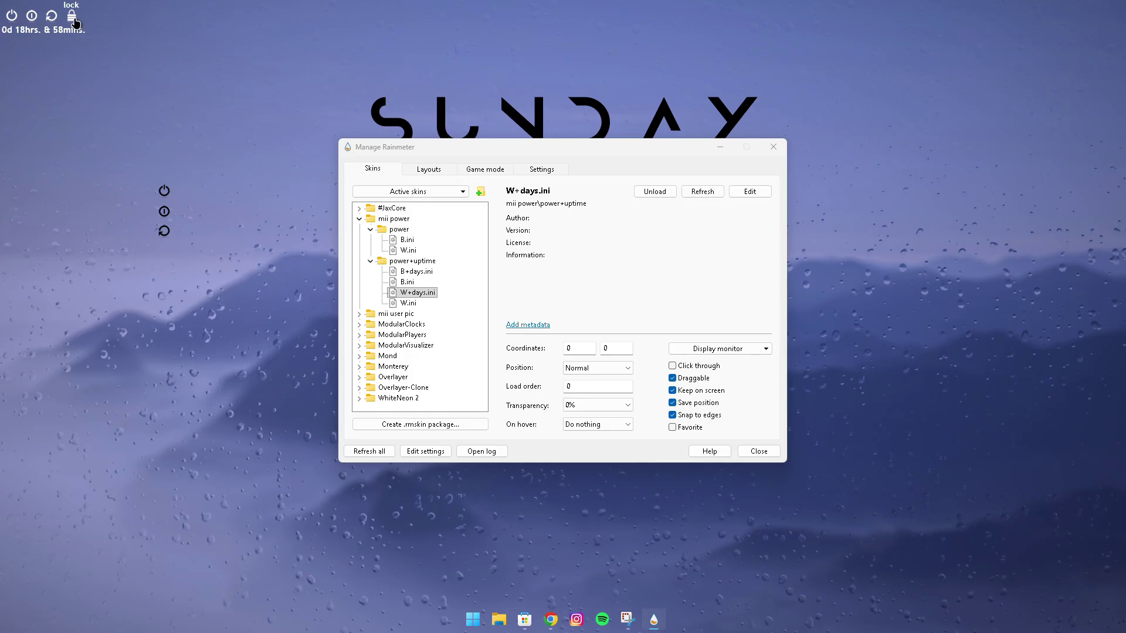
left_click_drag(75, 22, 223, 130)
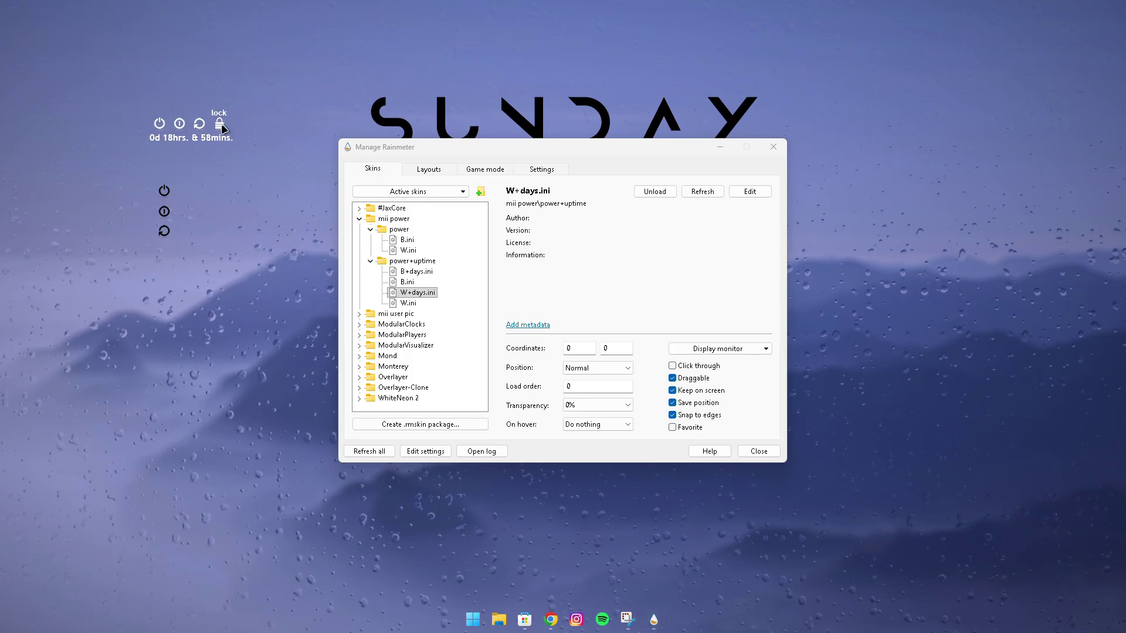
Try the power+uptime variants W.ini and B+days.ini, settle on B.ini and move that skin to coordinates 335, 235
double_click(408, 303)
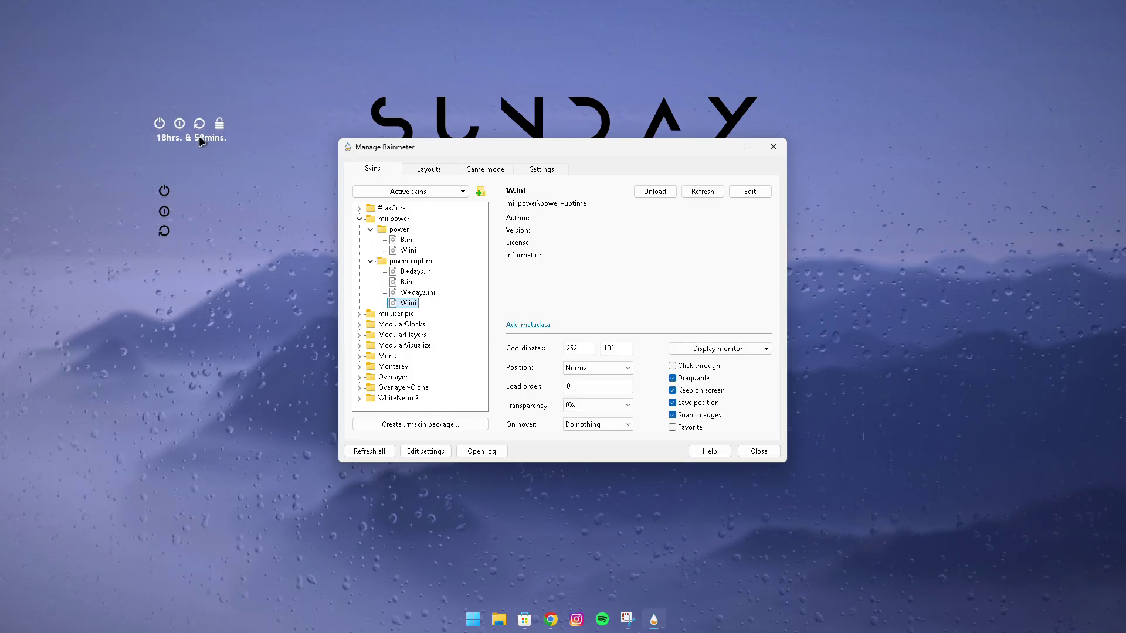
double_click(417, 273)
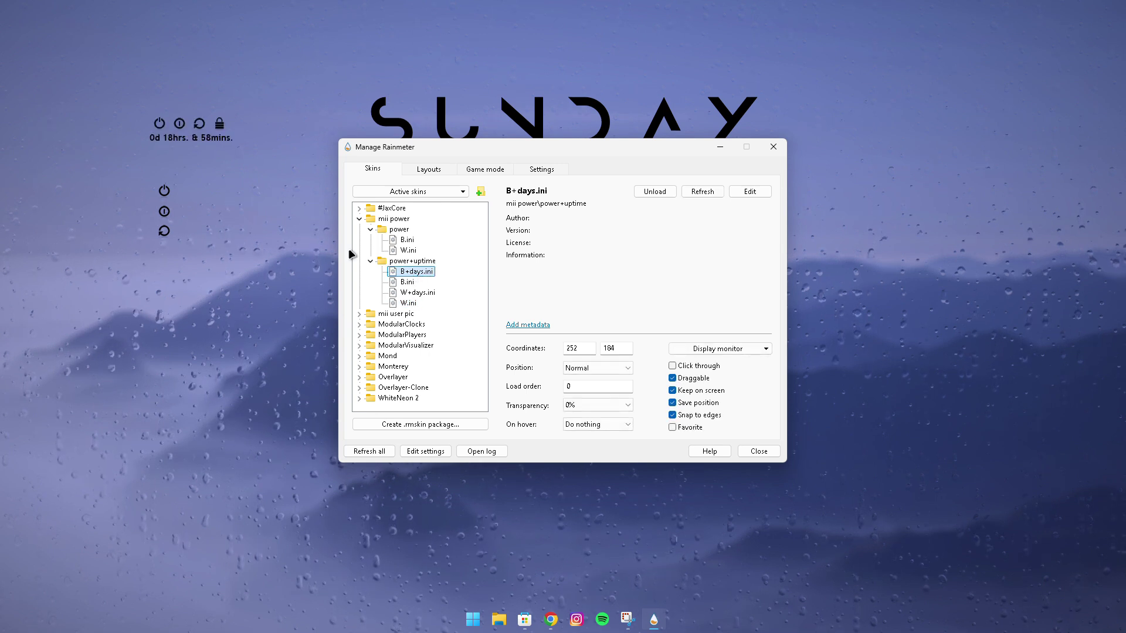
double_click(396, 282)
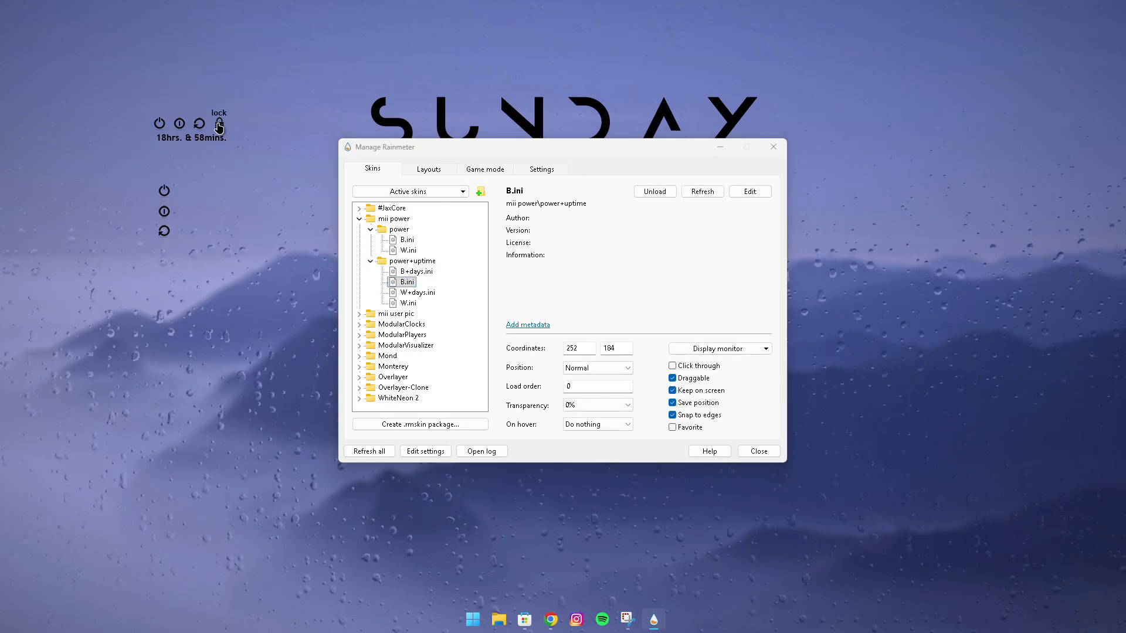
left_click_drag(219, 129, 267, 158)
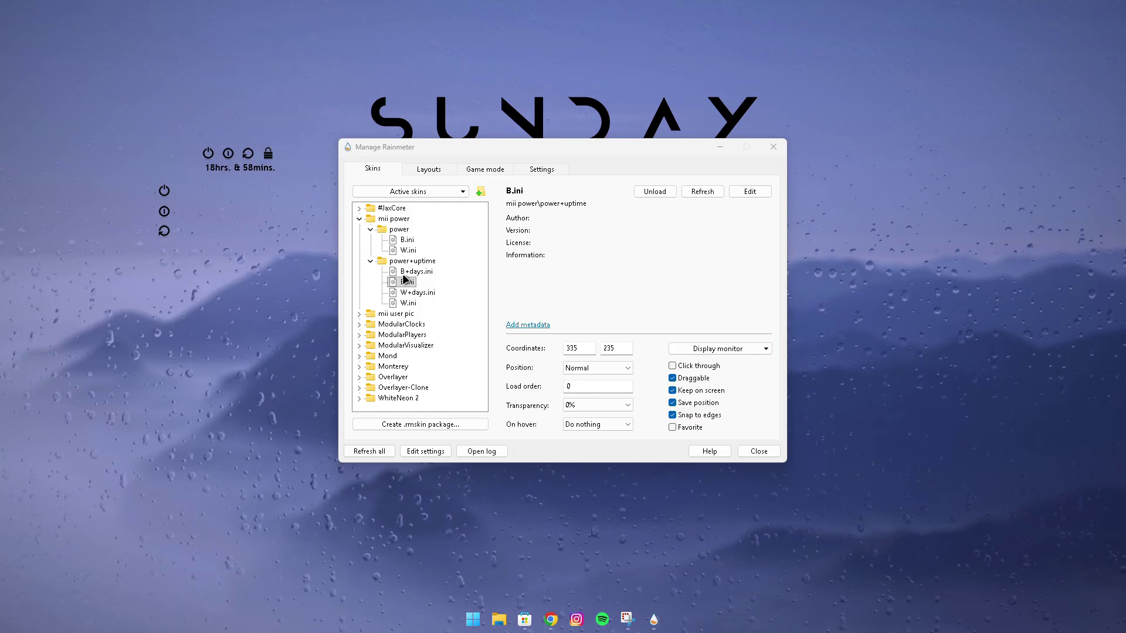
Unload the B.ini skin from mii power\power and close the Rainmeter manager
left_click(369, 260)
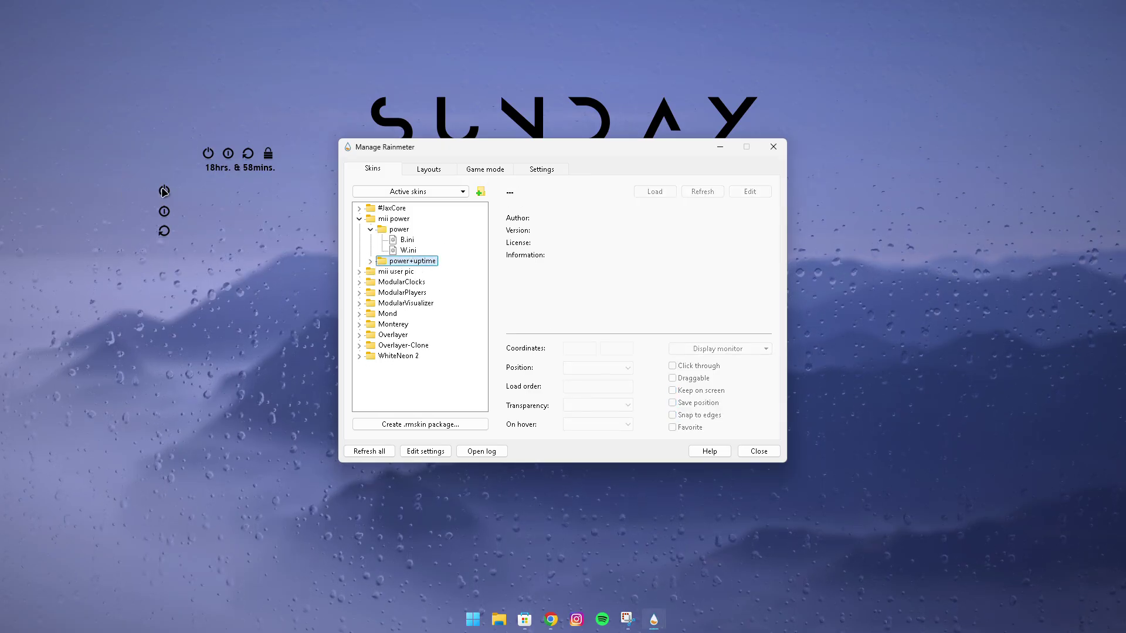
left_click(404, 240)
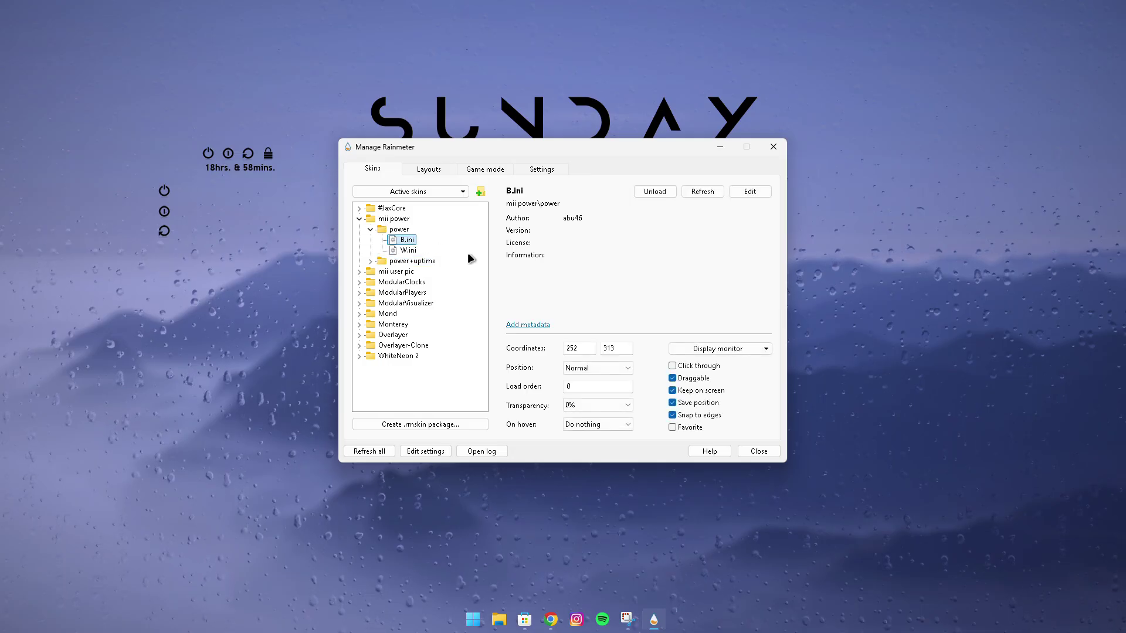
double_click(407, 242)
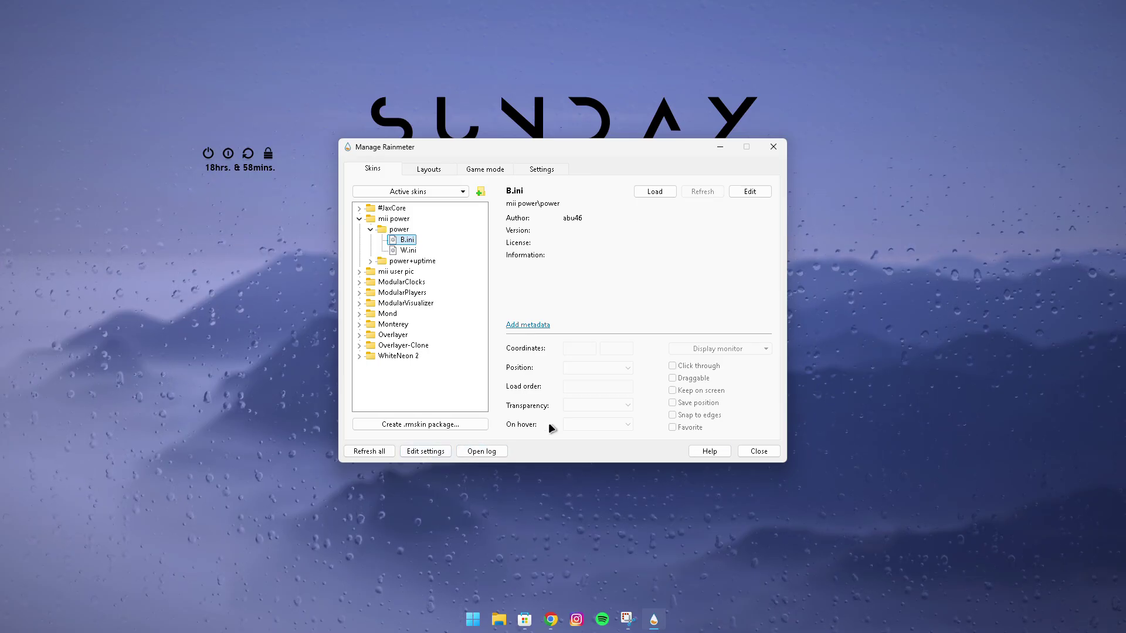
left_click(754, 453)
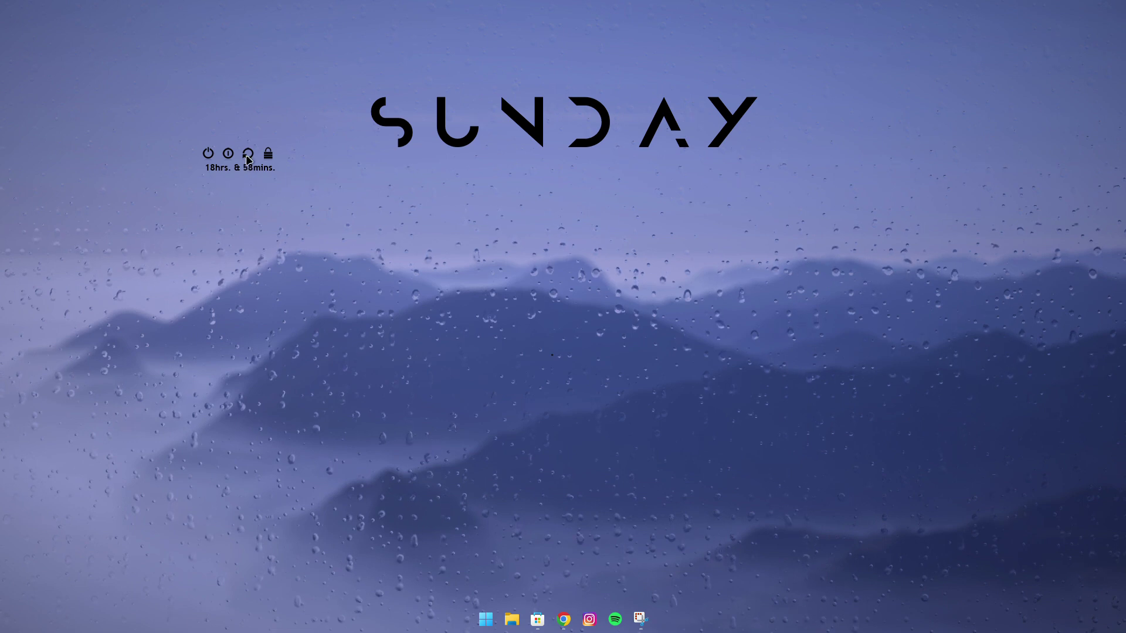
Move the power and uptime skin to the desktop's bottom-left corner and shift the SUNDAY day name slightly down
left_click_drag(247, 161, 40, 621)
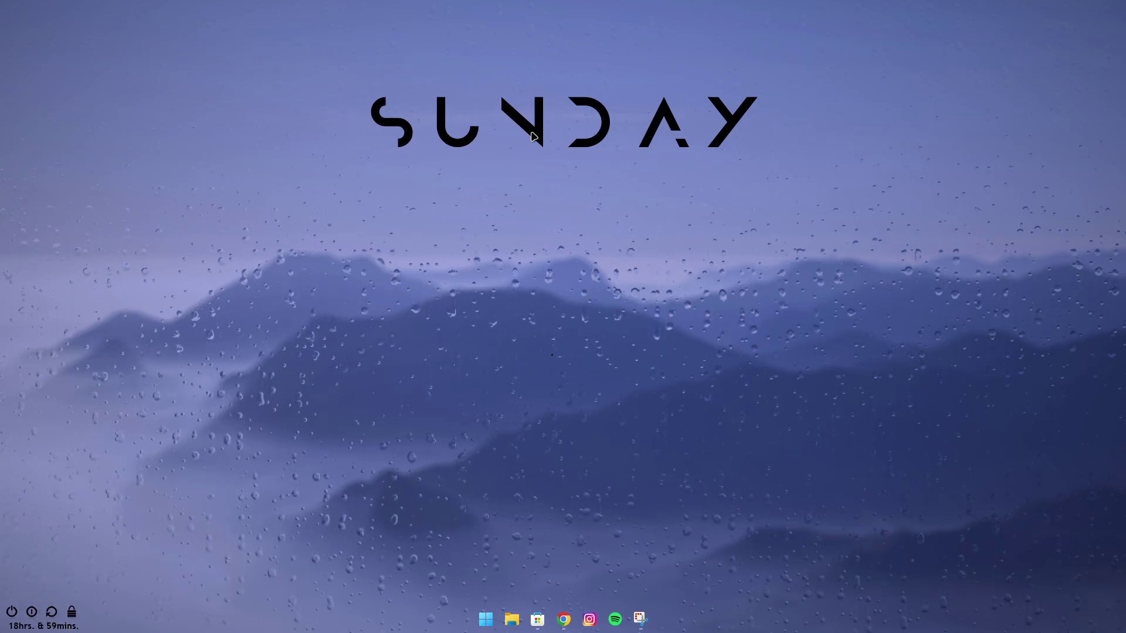
left_click_drag(533, 136, 533, 157)
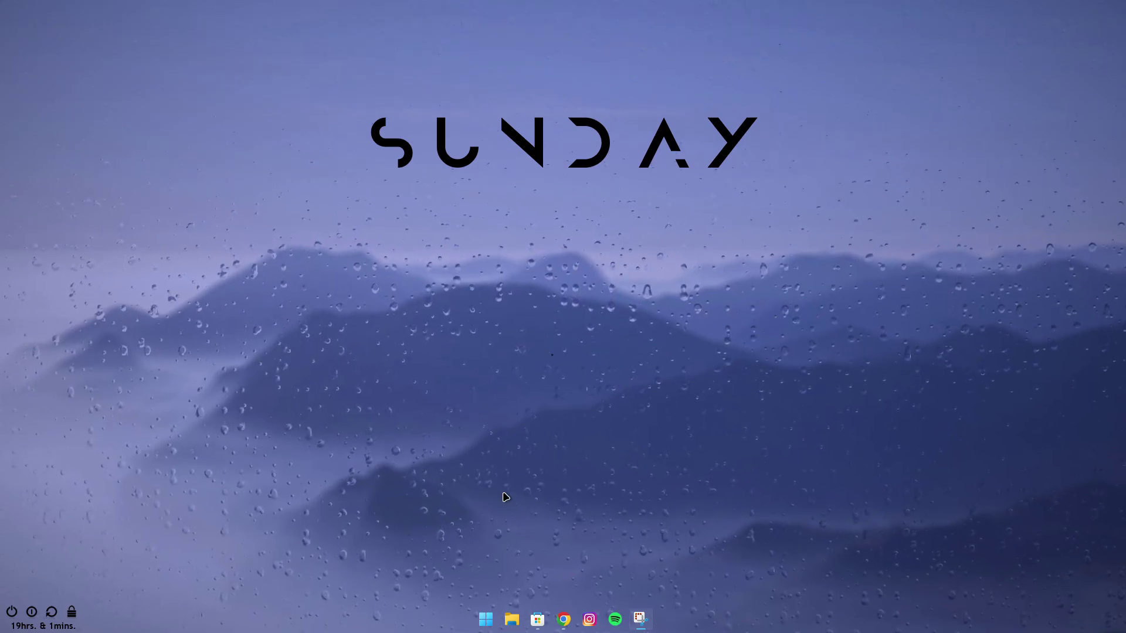
Switch to Chrome, download Monterey_1.0.2.rmskin from the MontereyRainmeter 1.0.2 release on GitHub and open the downloaded package
mouse_move(547, 626)
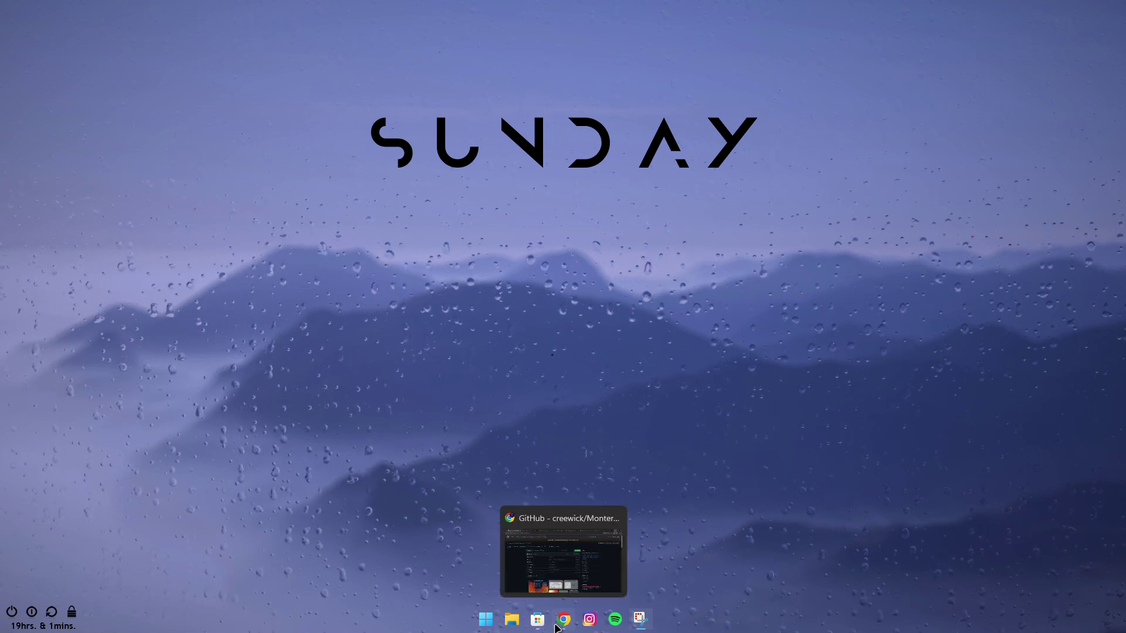
left_click(533, 548)
left_click(201, 17)
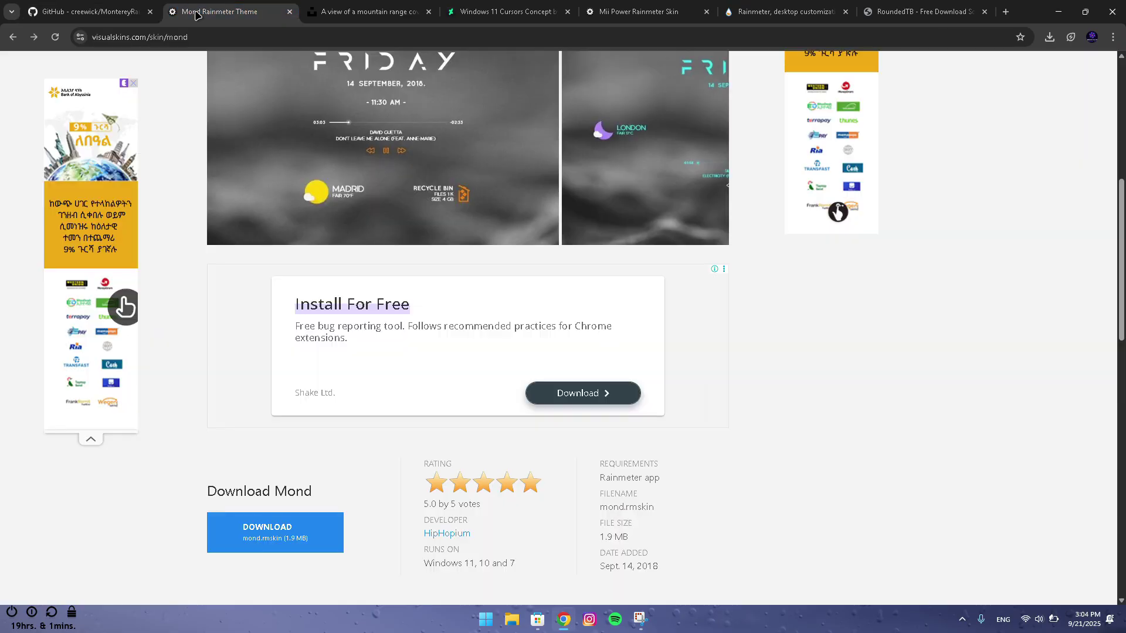
left_click(124, 16)
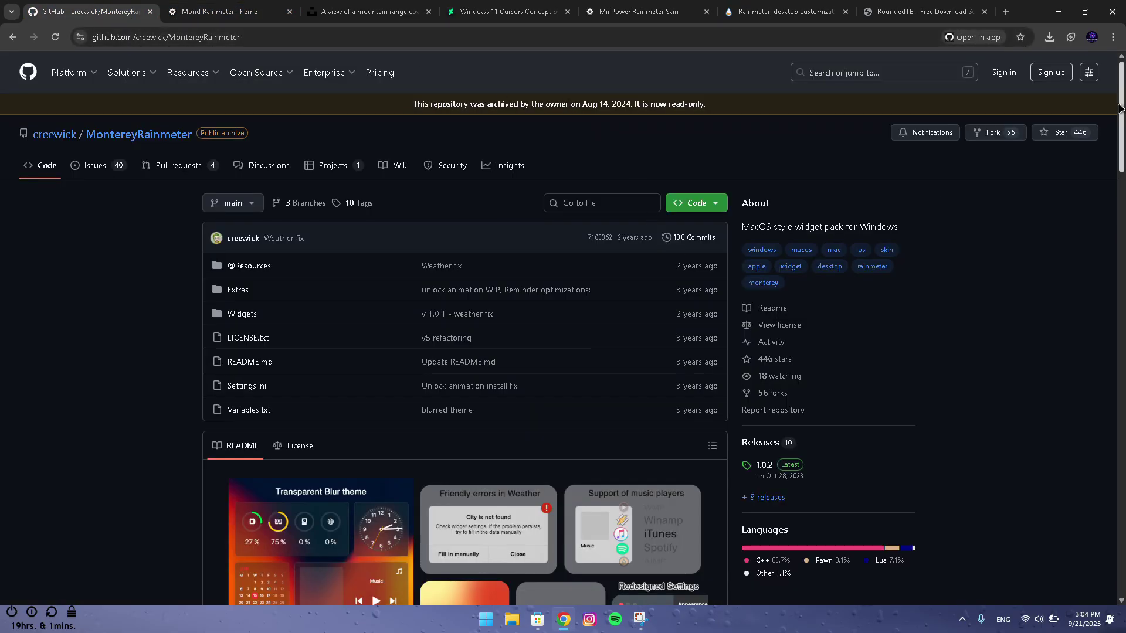
mouse_move(1120, 108)
left_mouse_down()
mouse_move(1120, 169)
mouse_move(1120, 116)
left_mouse_up()
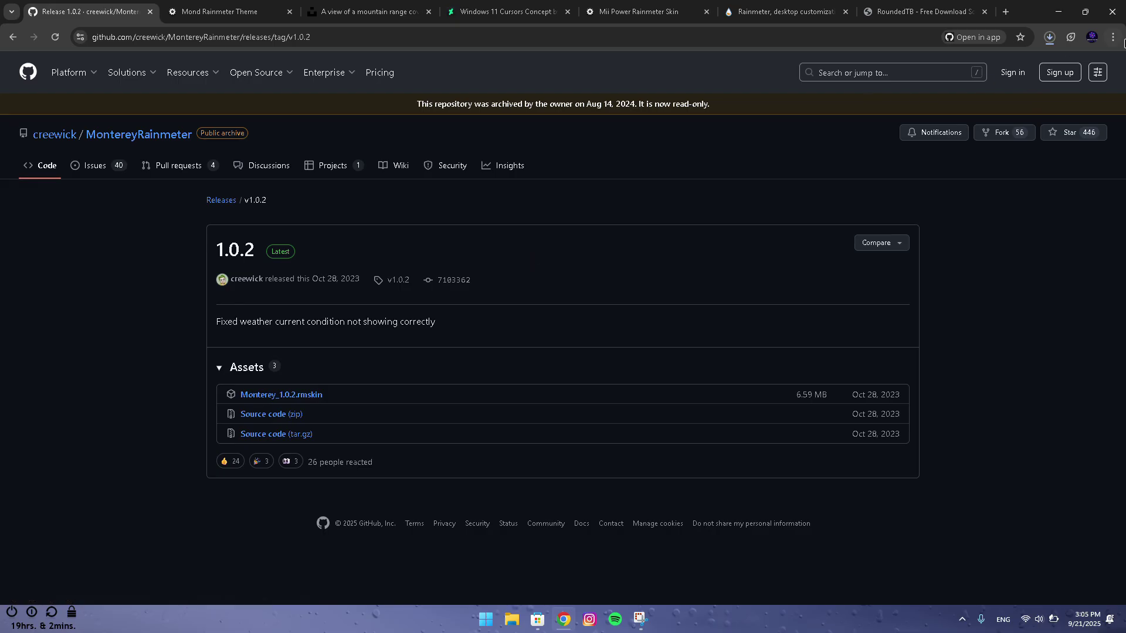
left_click(1048, 37)
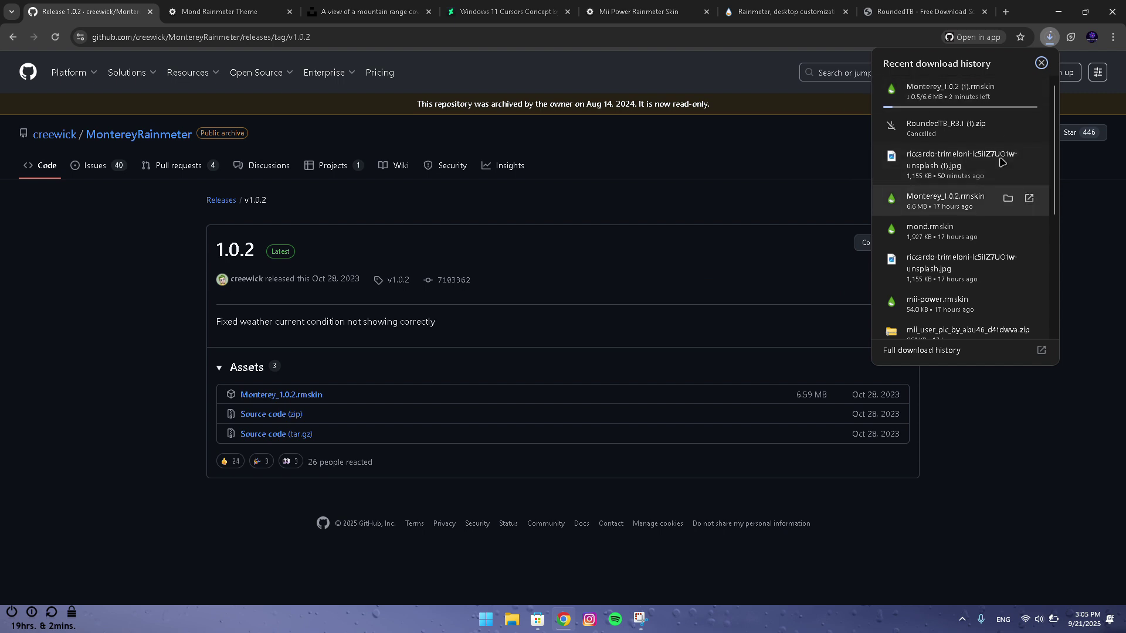
left_click(1028, 92)
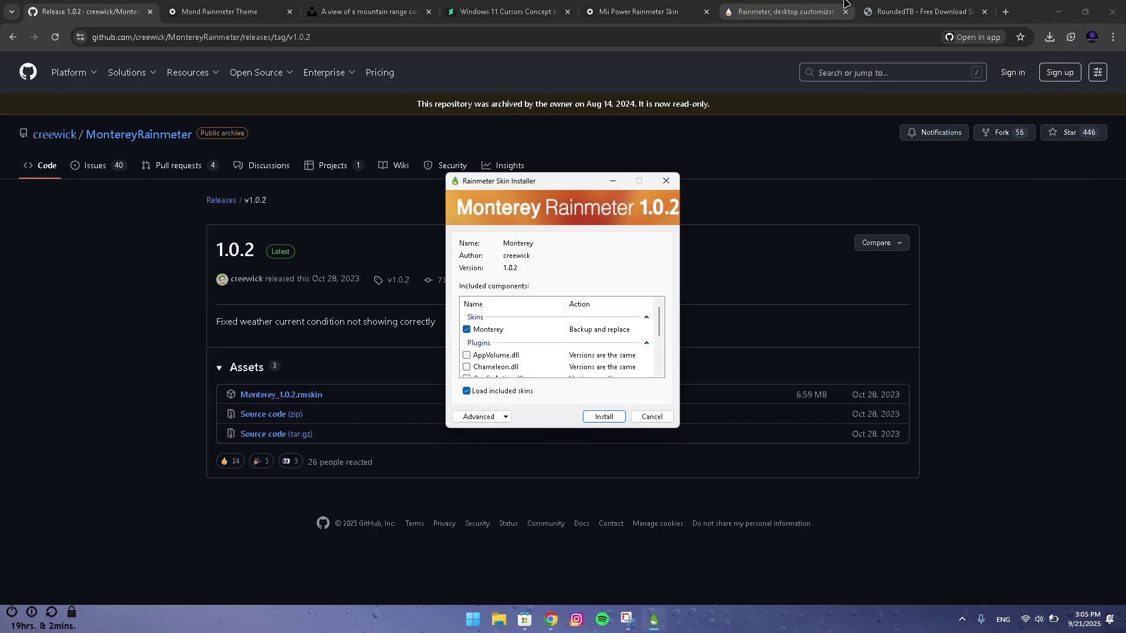
Minimize the browser and install the Monterey 1.0.2 skin package with its included skins loaded
left_click(1059, 11)
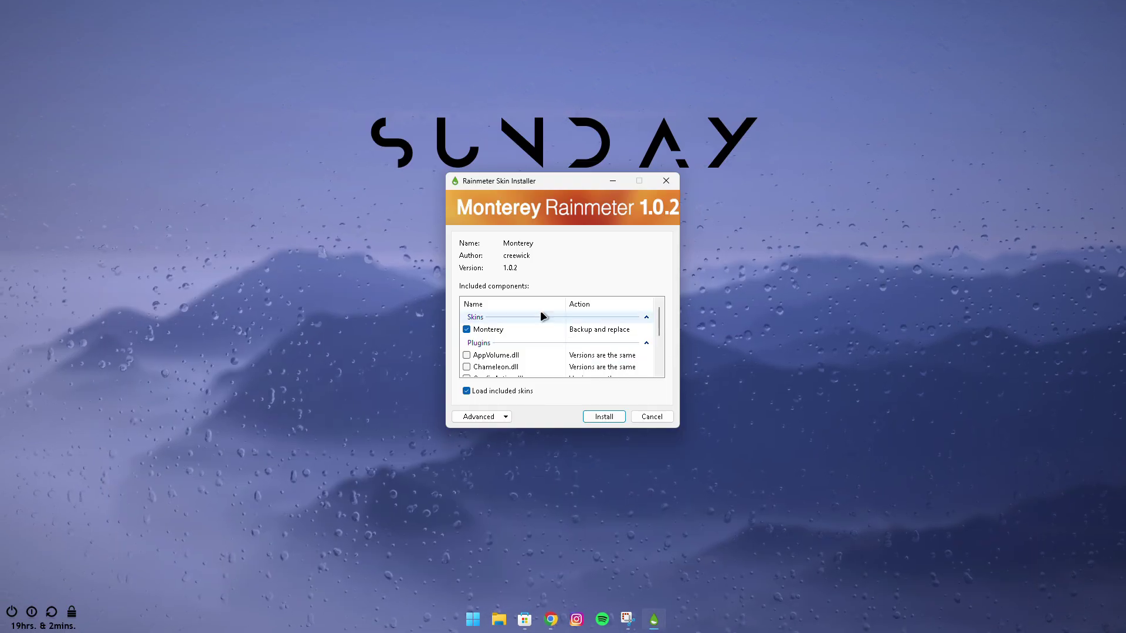
scroll(579, 334, "down", 2)
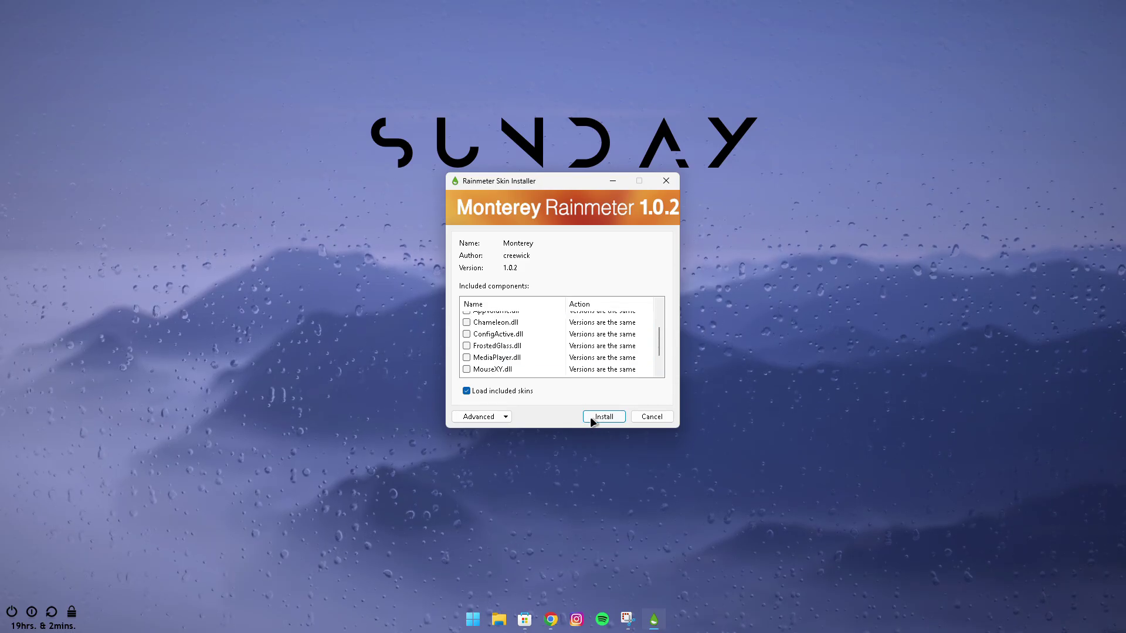
left_click(593, 417)
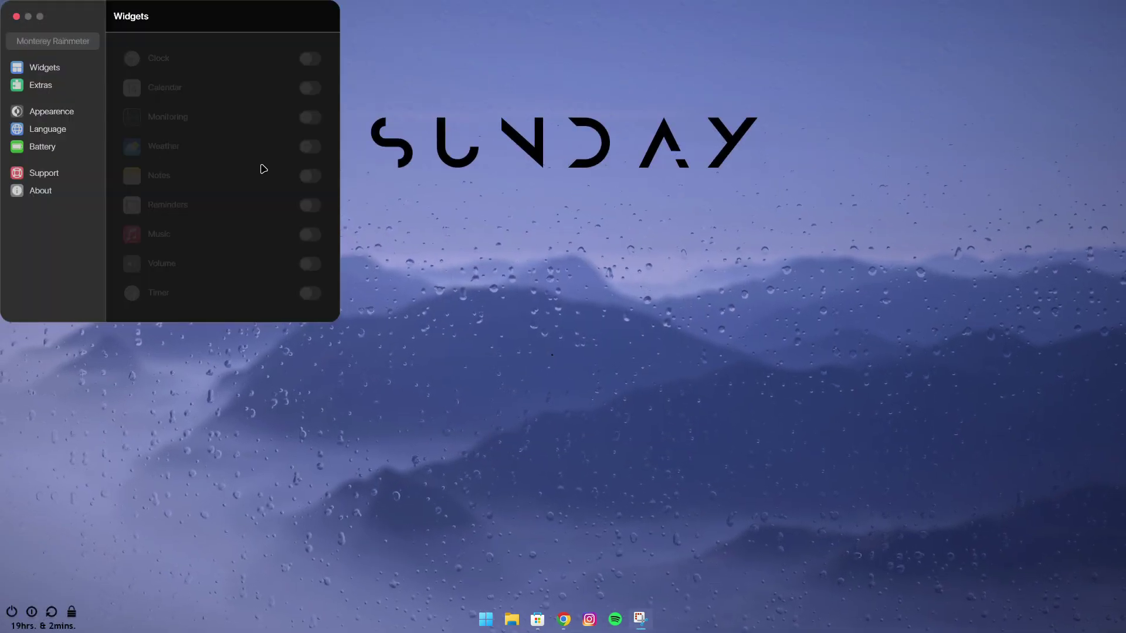
Move the Monterey settings window away from the desktop corner, enable the Clock widget and shift the clock slightly inward
left_click_drag(164, 19, 300, 181)
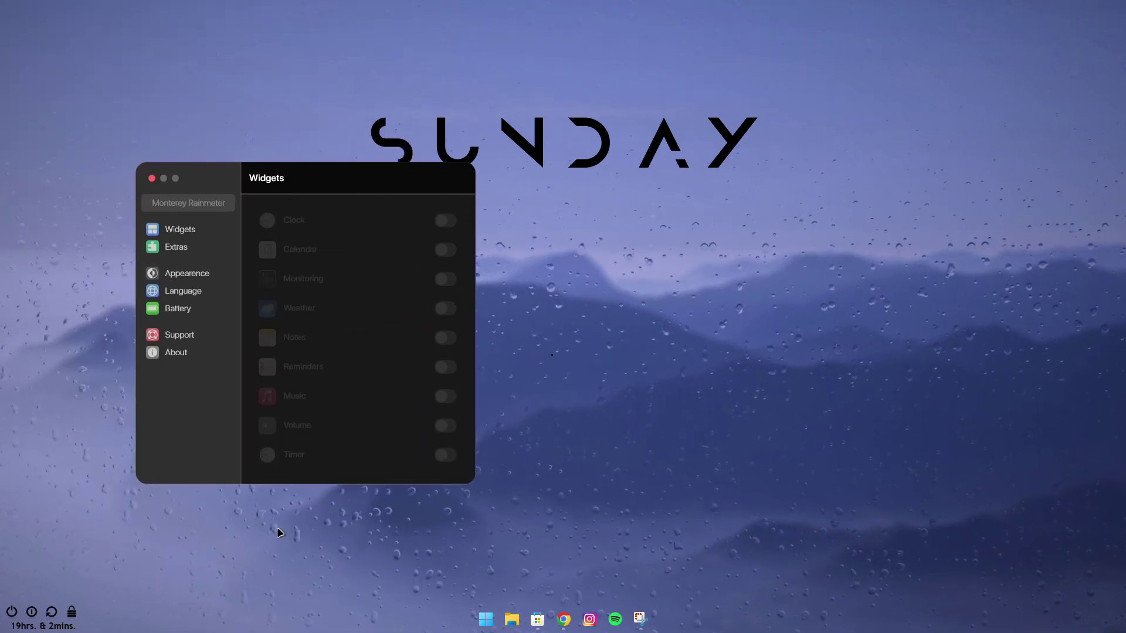
left_click(441, 224)
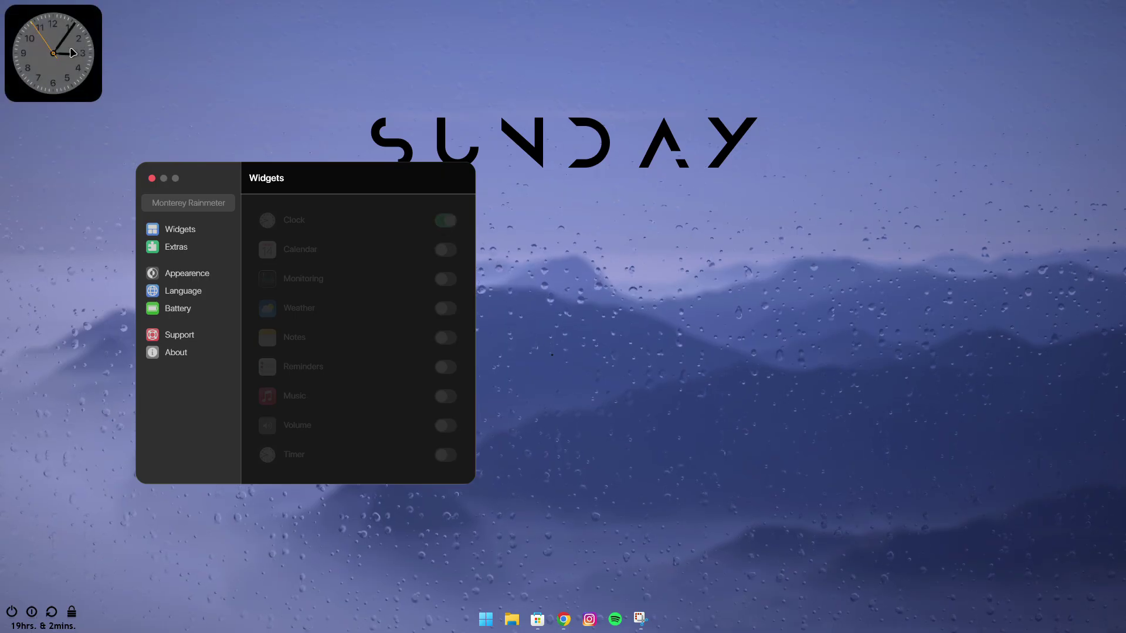
left_click_drag(72, 53, 83, 80)
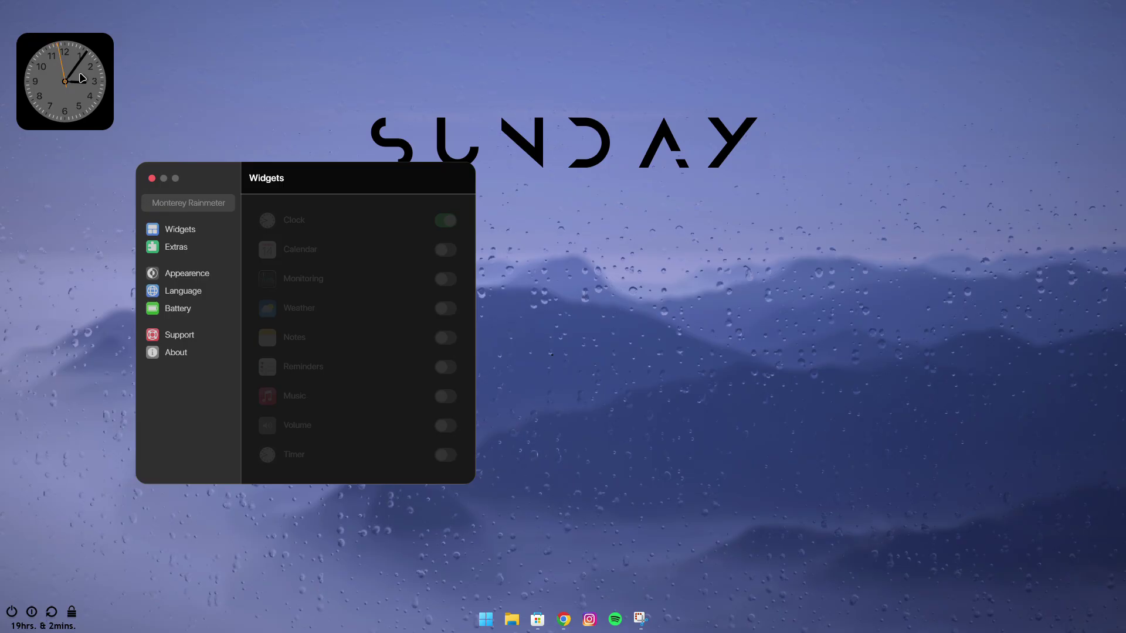
Try the Clock widget's Small and Large sizes, settle on Wide, and centre it at the desktop's top edge above the slightly lowered day name
right_click(82, 78)
left_click(120, 100)
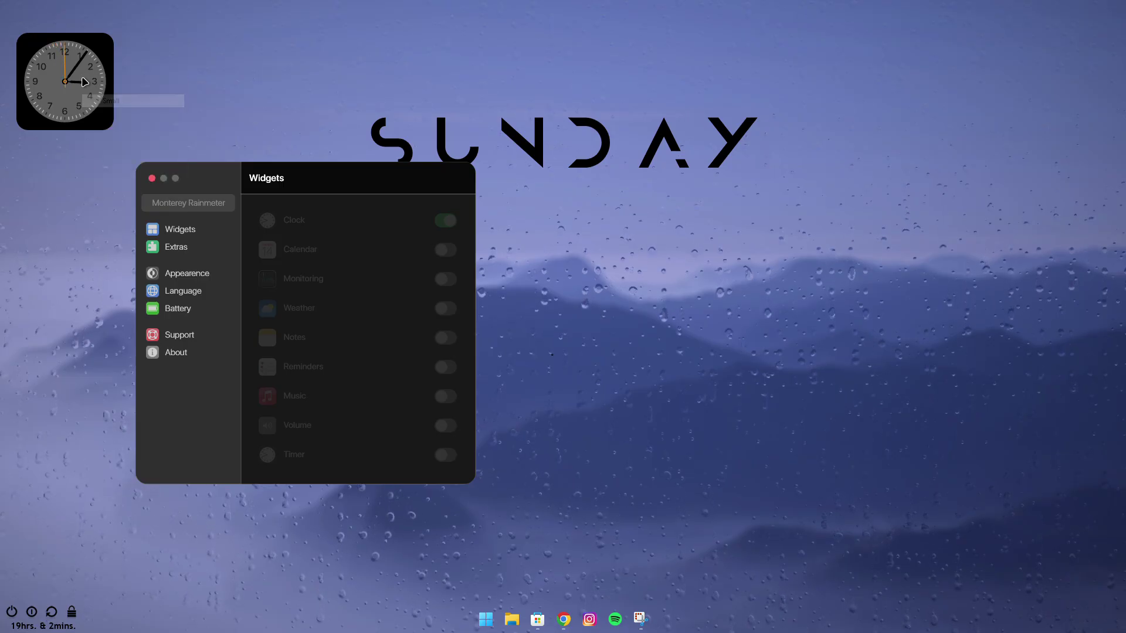
right_click(29, 53)
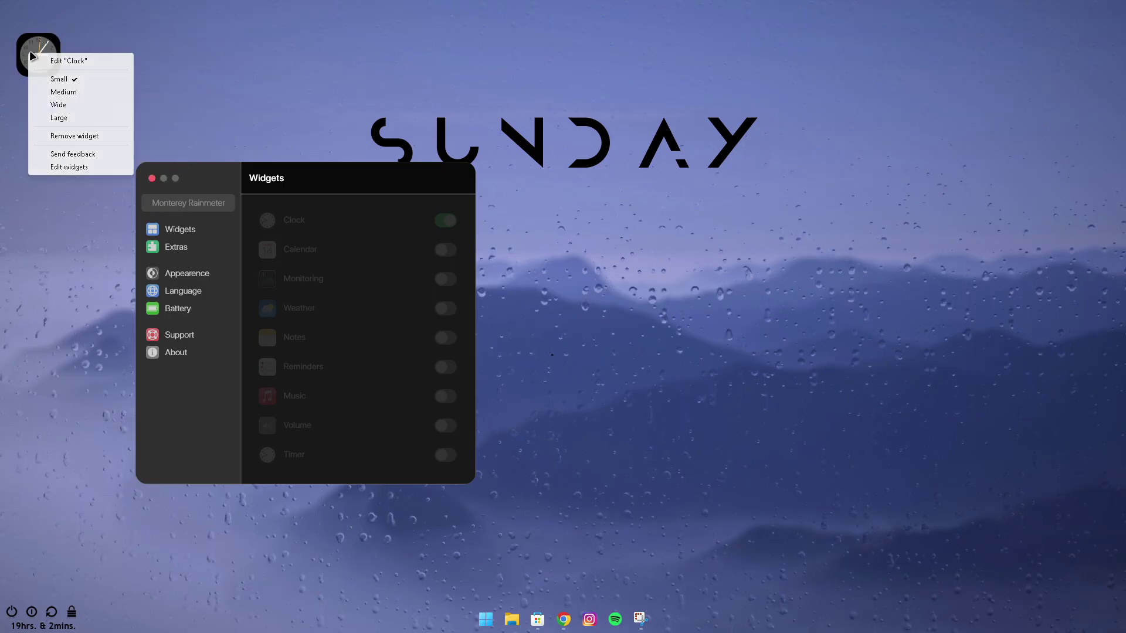
left_click(53, 116)
right_click(72, 90)
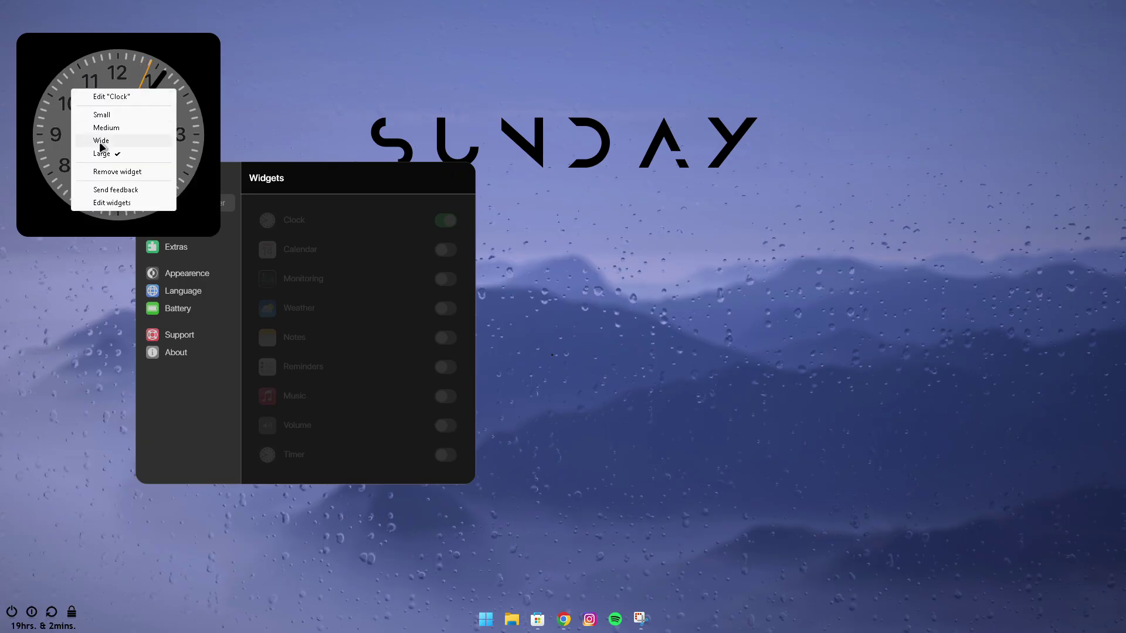
left_click(101, 142)
left_click_drag(91, 69, 537, 36)
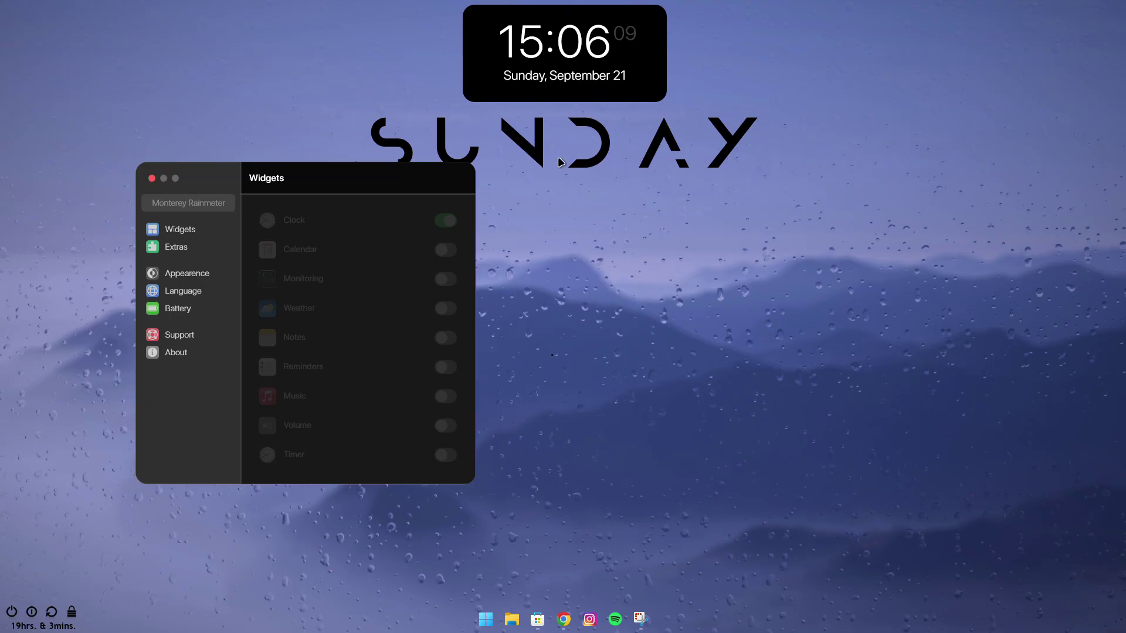
left_click_drag(535, 149, 538, 160)
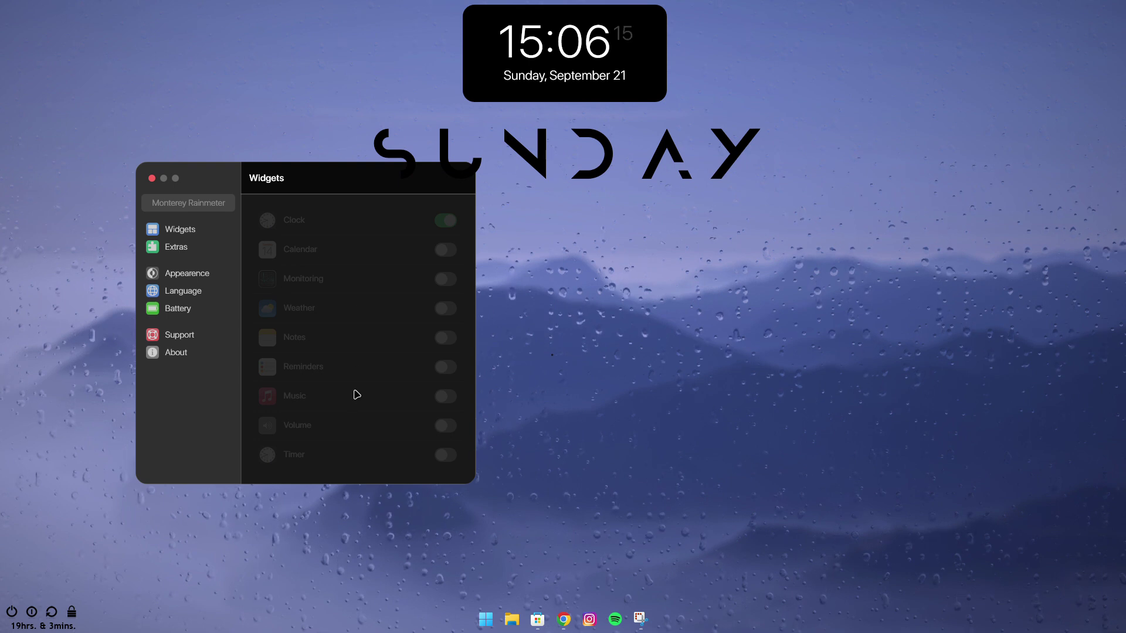
Enable the Music widget, set its size to Wide and place it at the desktop's right edge
left_click(444, 399)
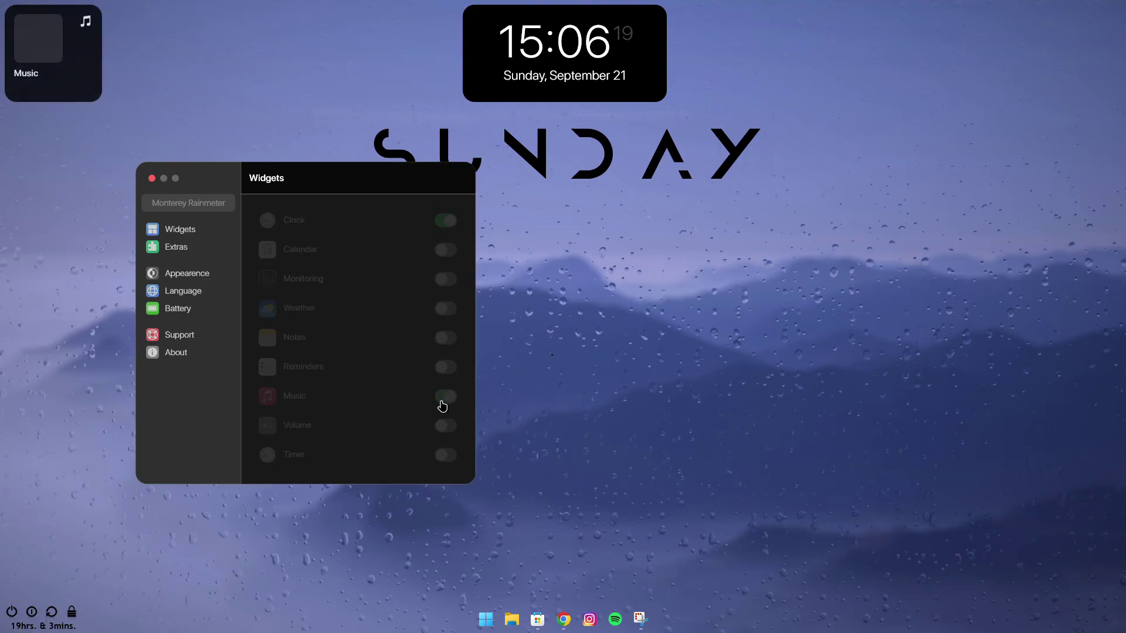
right_click(40, 39)
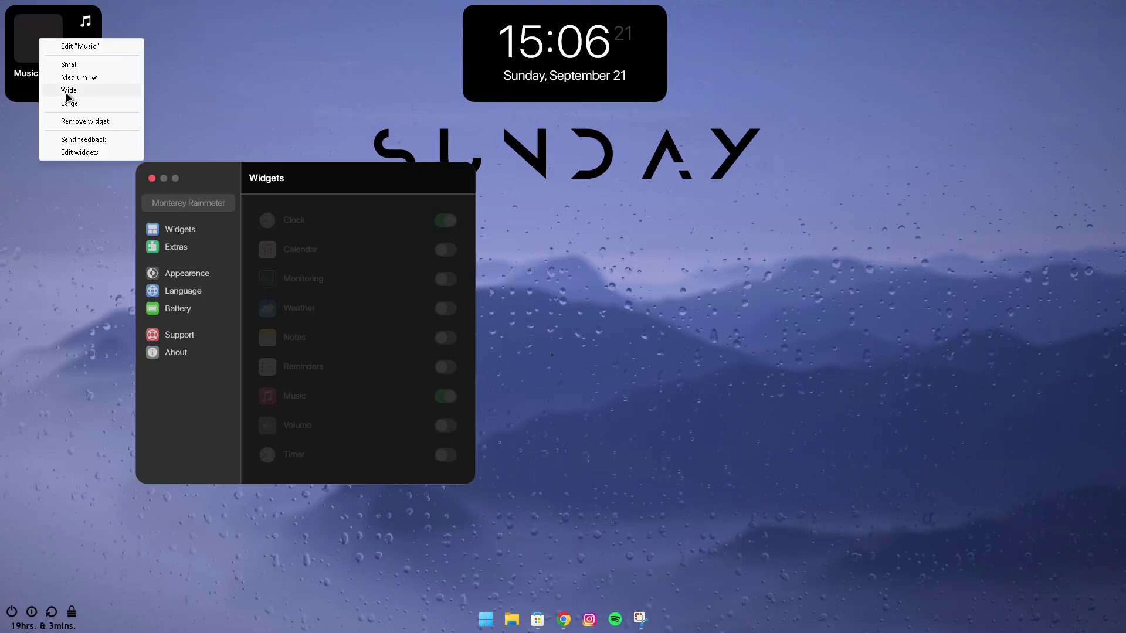
left_click(65, 90)
left_click_drag(81, 60, 983, 262)
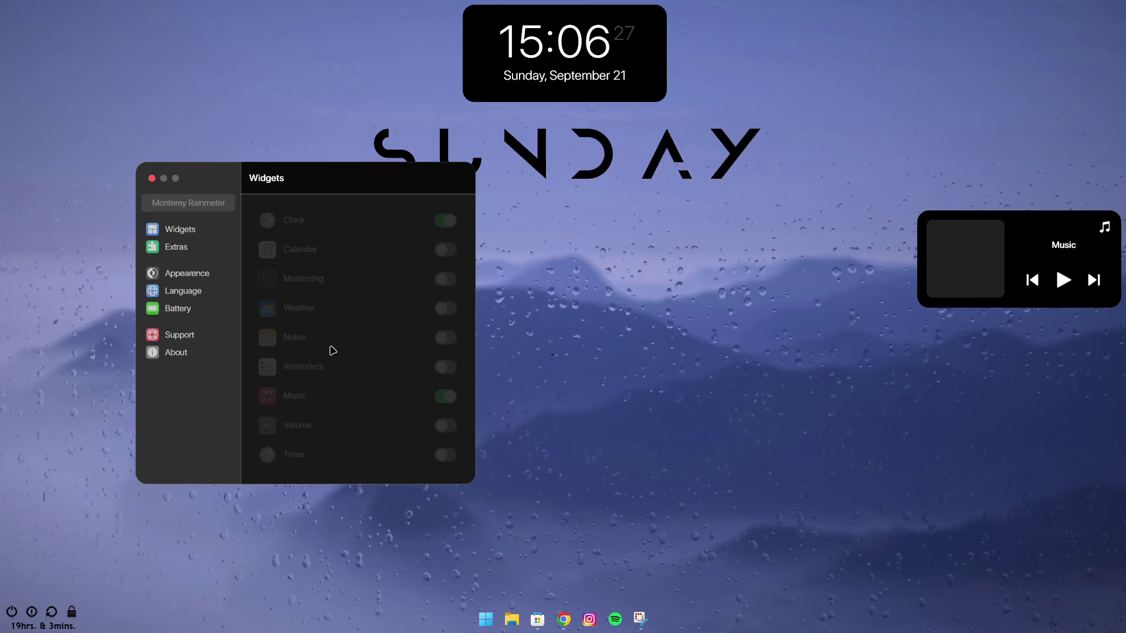
Enable the Weather widget at Wide size, place it near the desktop's lower-left corner and move the power buttons to its right
left_click(445, 308)
right_click(83, 38)
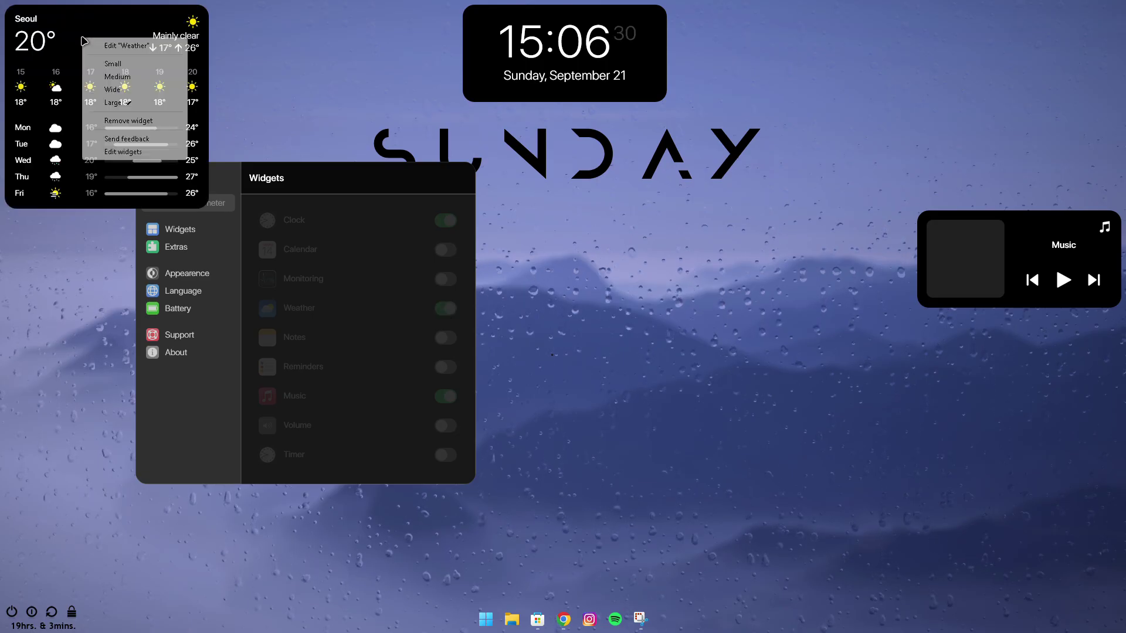
left_click(124, 89)
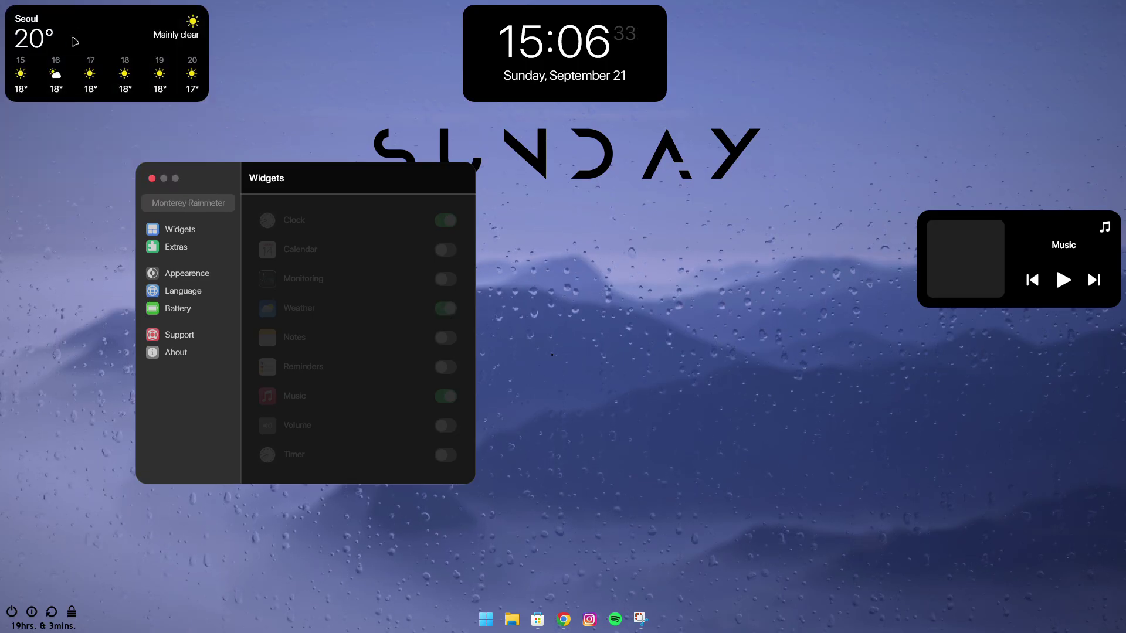
left_click_drag(74, 41, 2, 534)
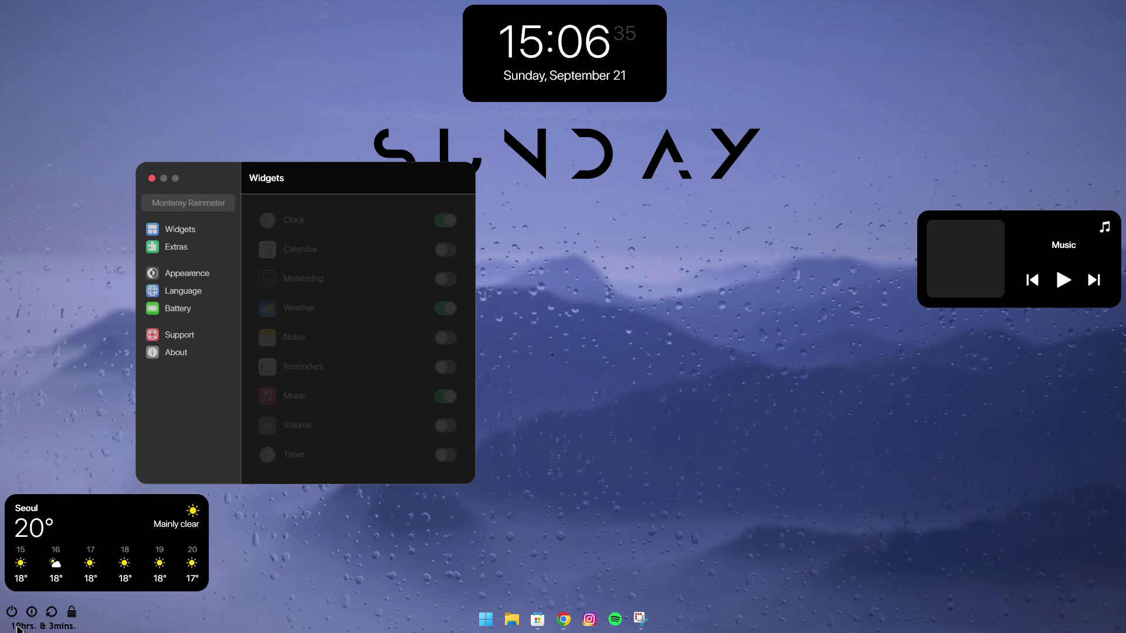
left_click_drag(17, 627, 384, 585)
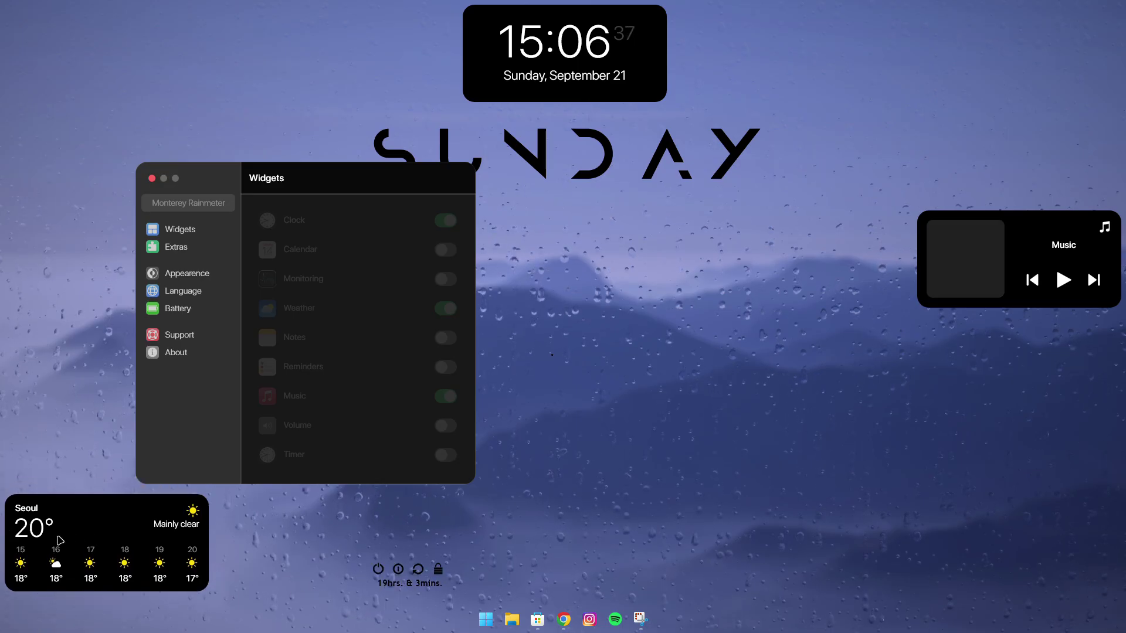
left_click_drag(58, 536, 41, 505)
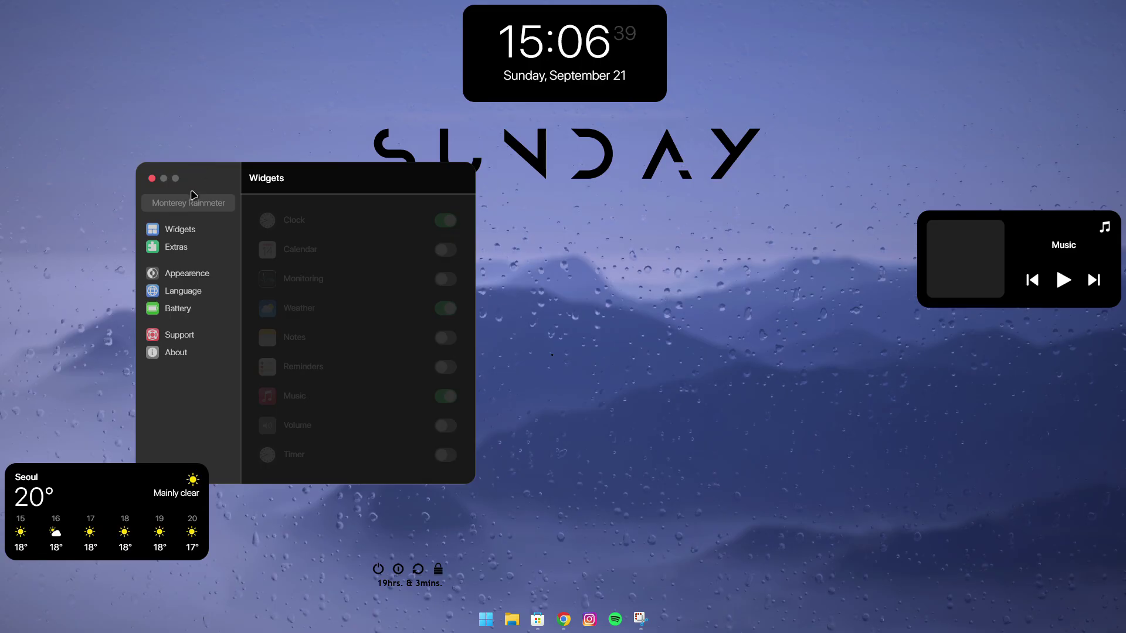
Move the Monterey settings window up and left, enable the Calendar widget and place it in the desktop's bottom-left corner at Medium size
left_click_drag(191, 182, 104, 66)
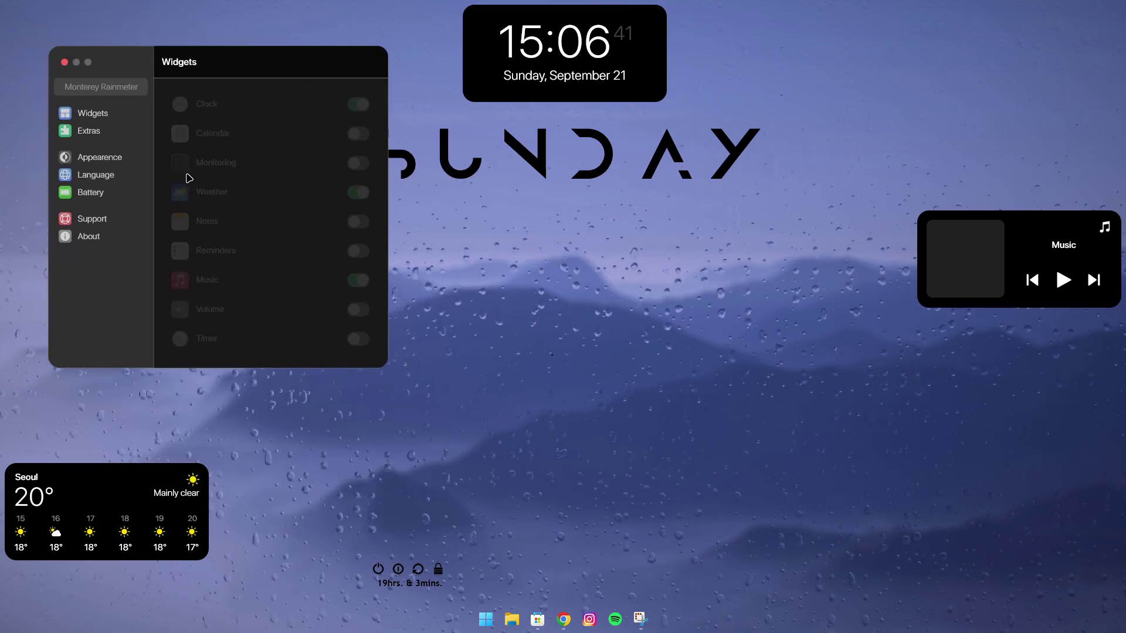
left_click(356, 134)
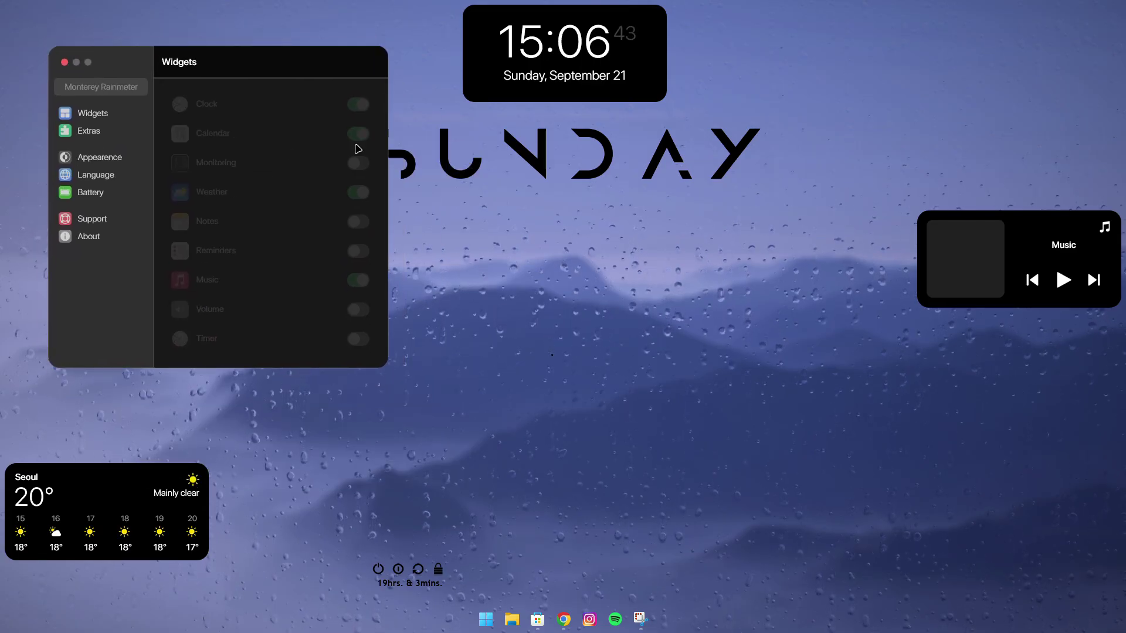
left_click_drag(63, 50, 17, 588)
right_click(19, 564)
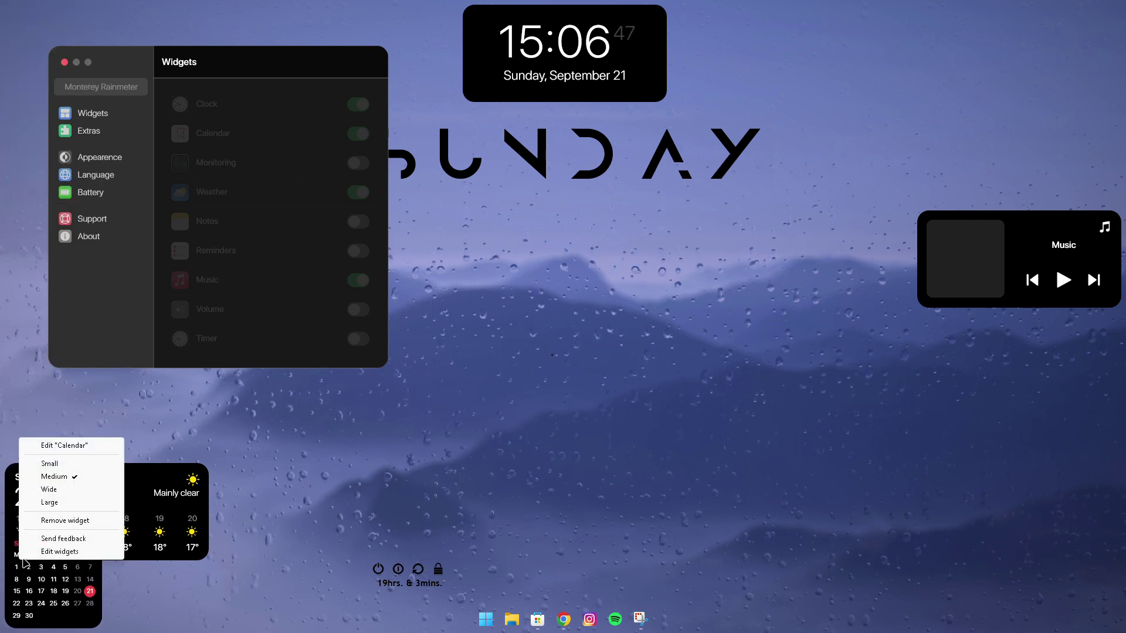
left_click(156, 563)
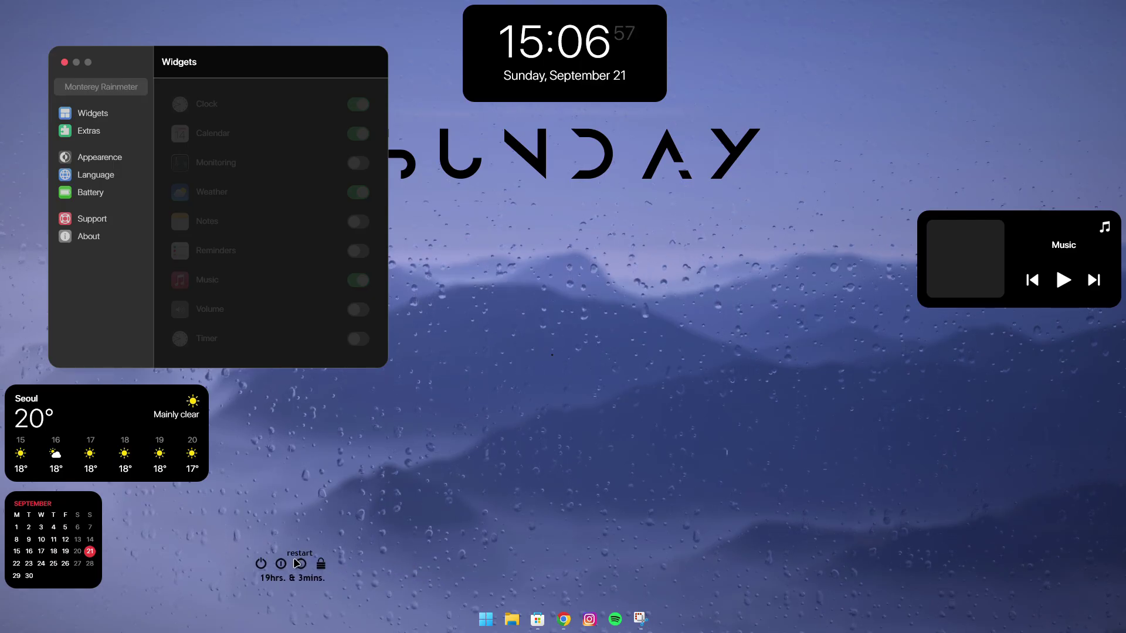
Move the power buttons up beside the Calendar widget, just below the Weather widget
left_click_drag(296, 563, 166, 509)
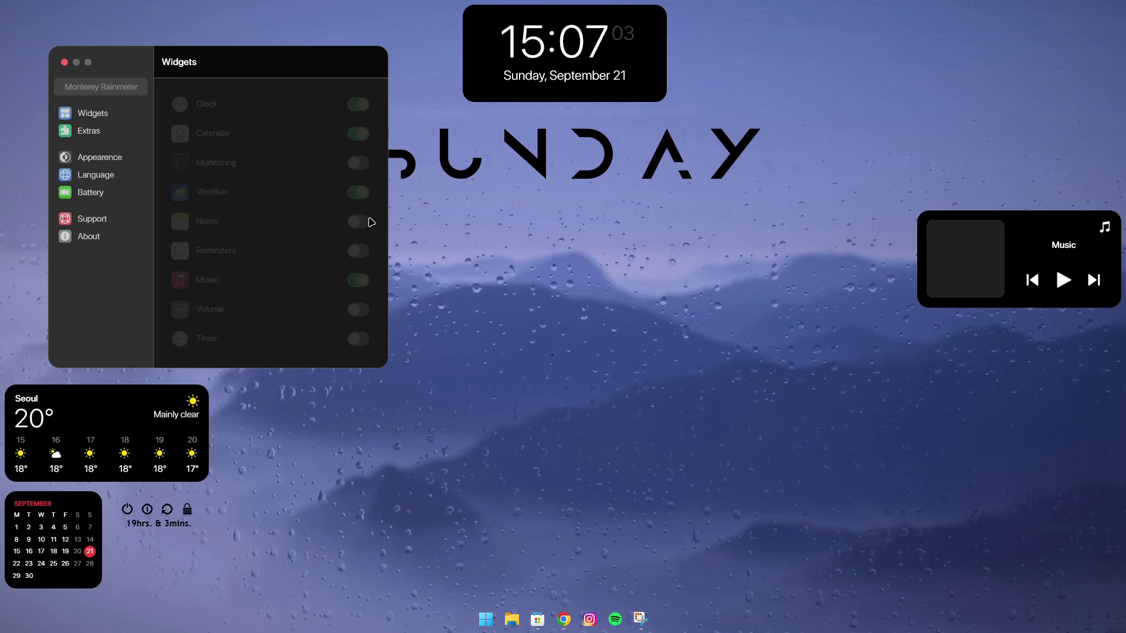
Try the Blur theme in Monterey's appearance settings with a widget size of 5, and restore the size to 75
left_click(98, 158)
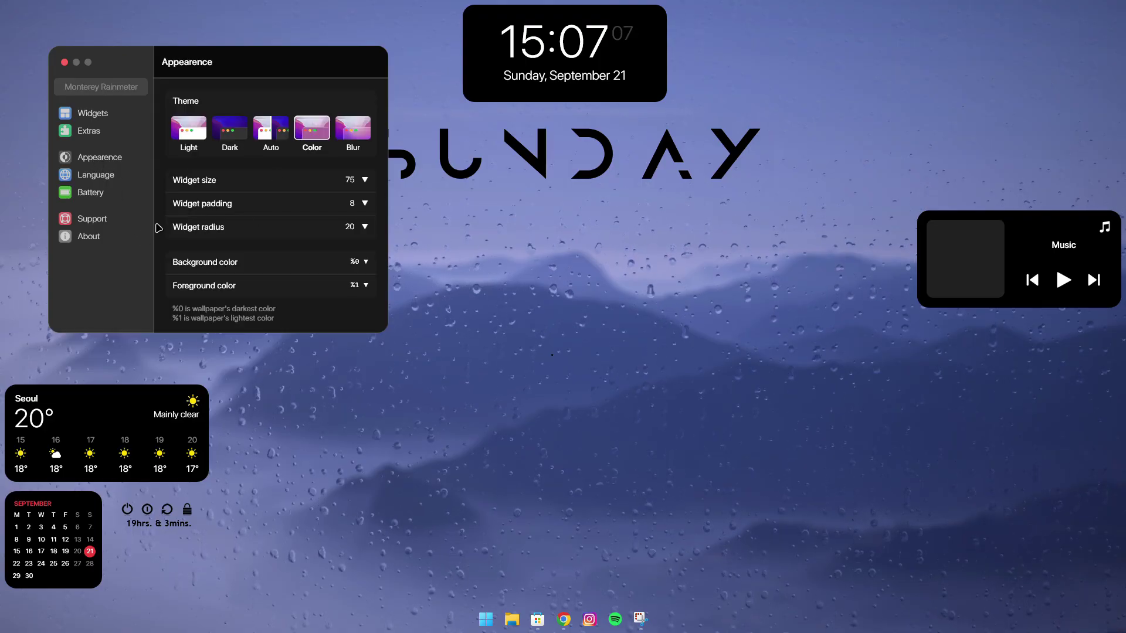
left_click(353, 138)
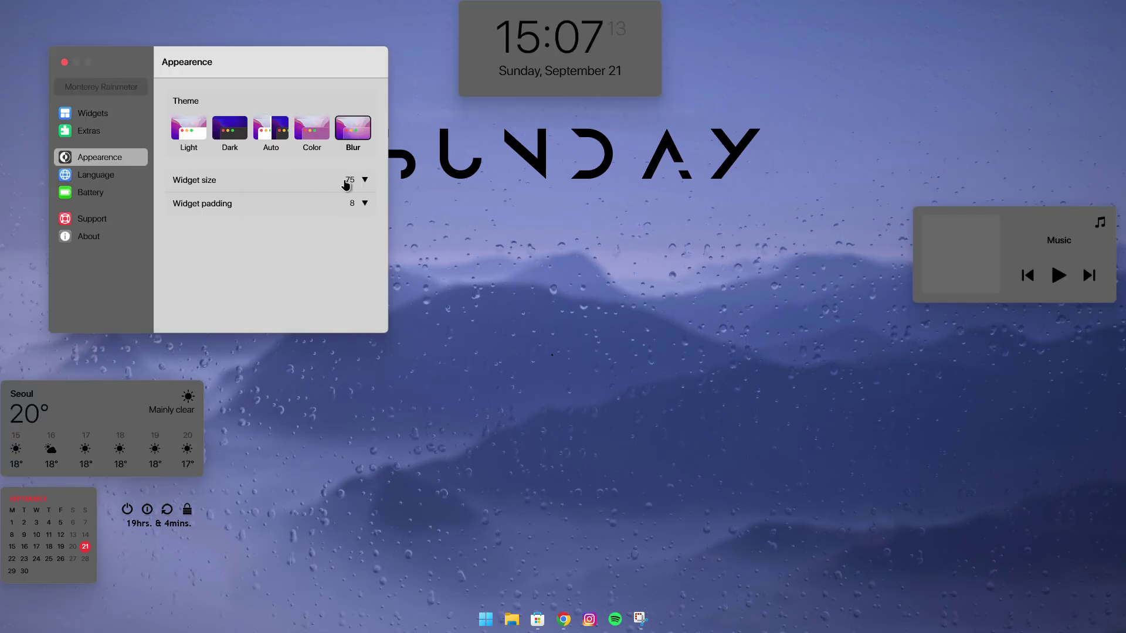
left_click(363, 180)
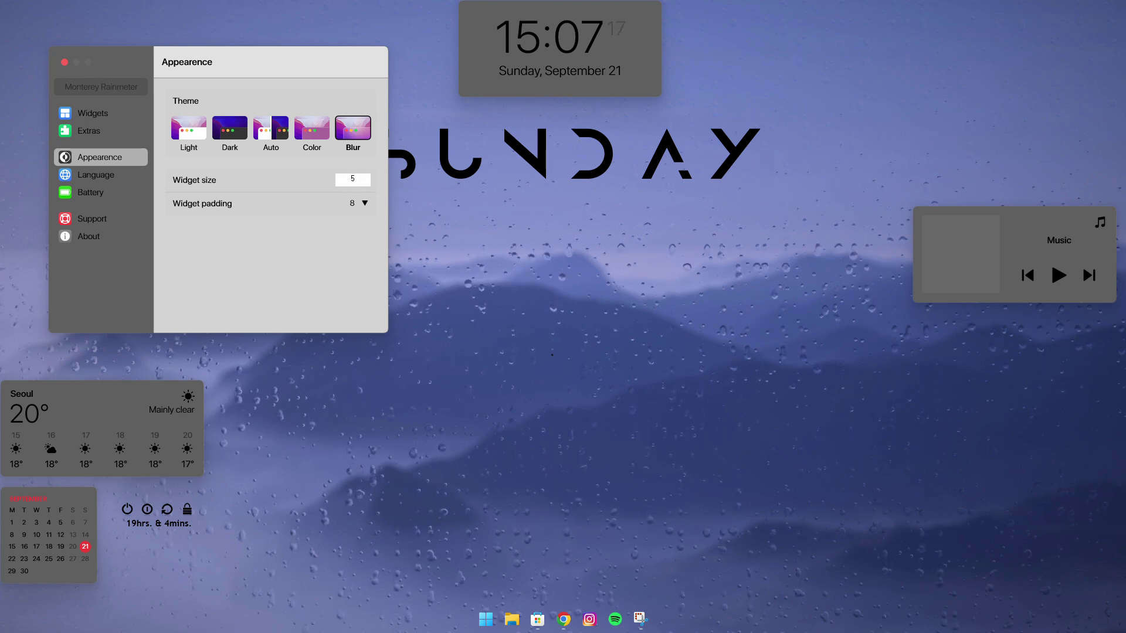
type("5")
key("Return")
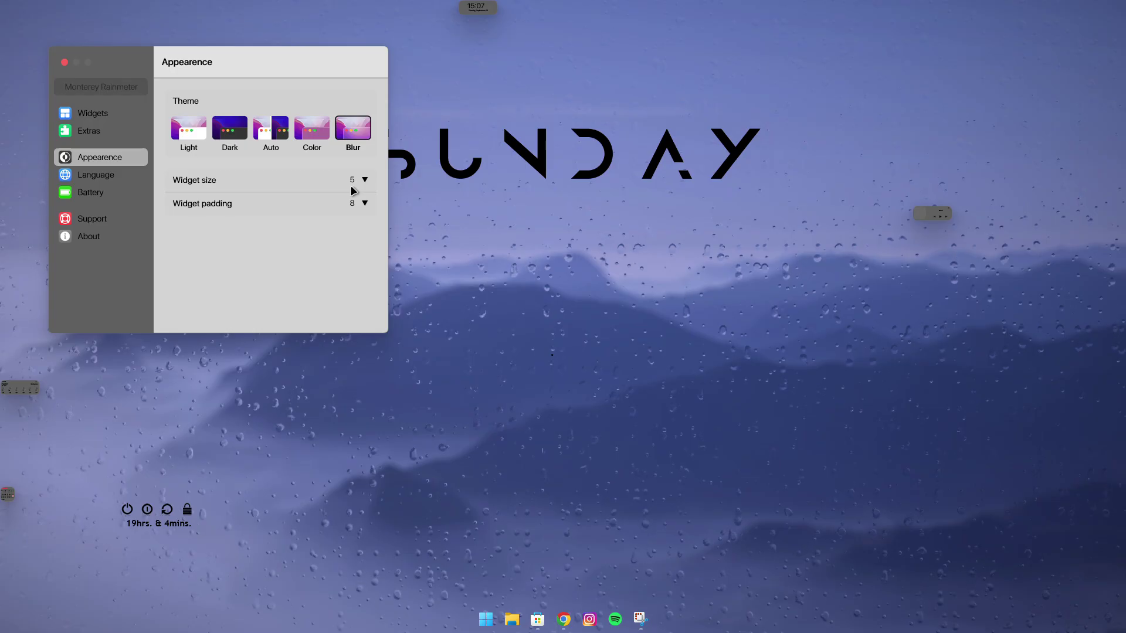
left_click(362, 180)
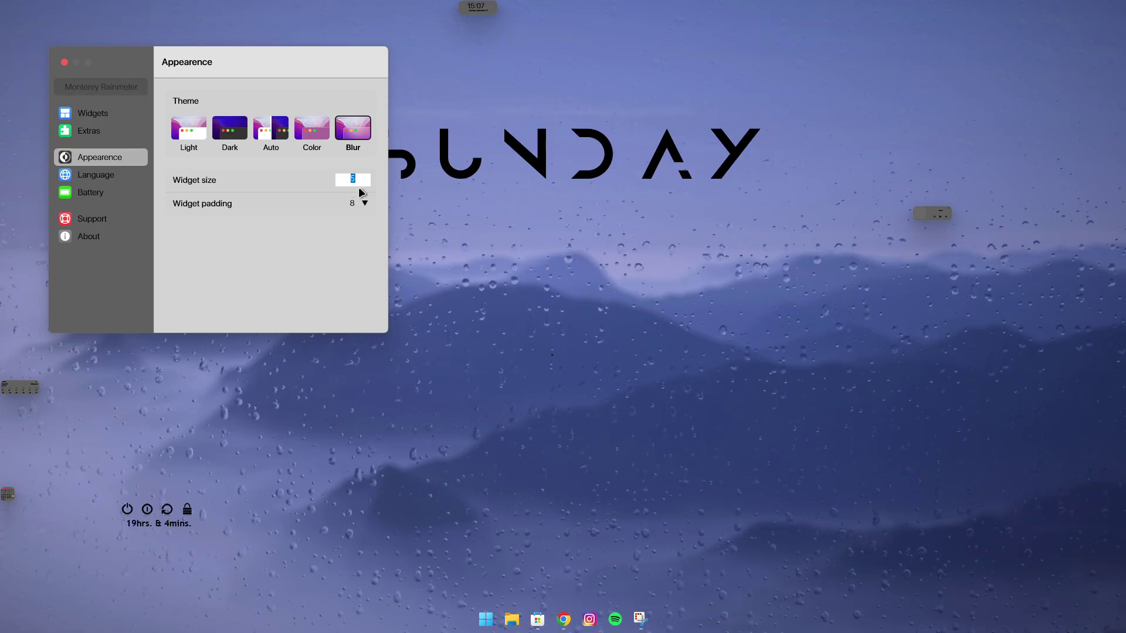
type("7")
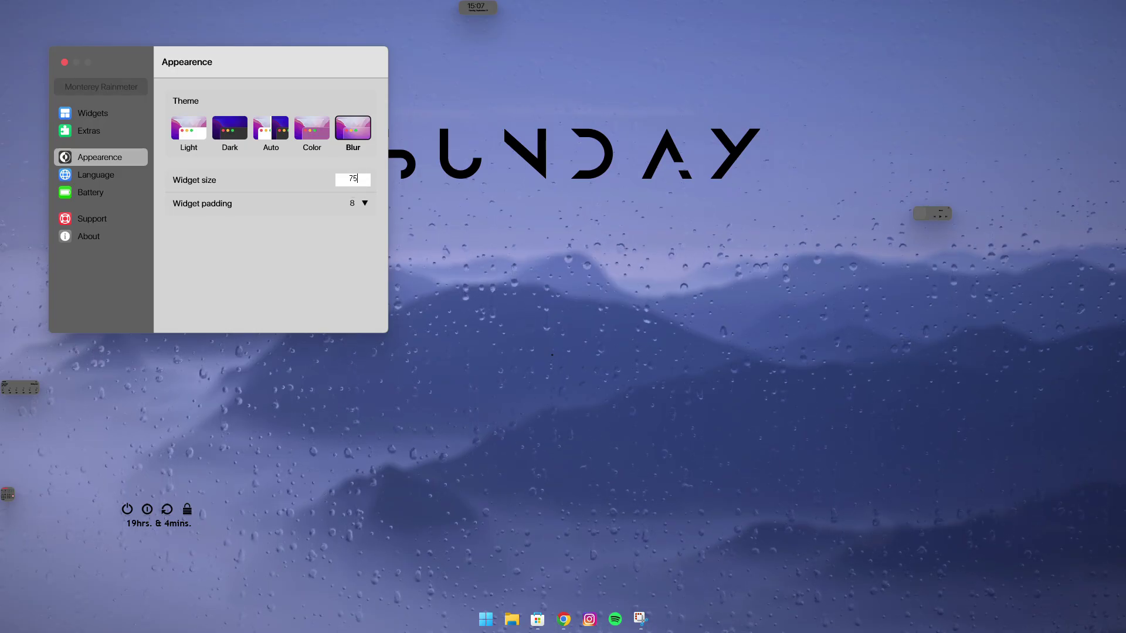
key("Return")
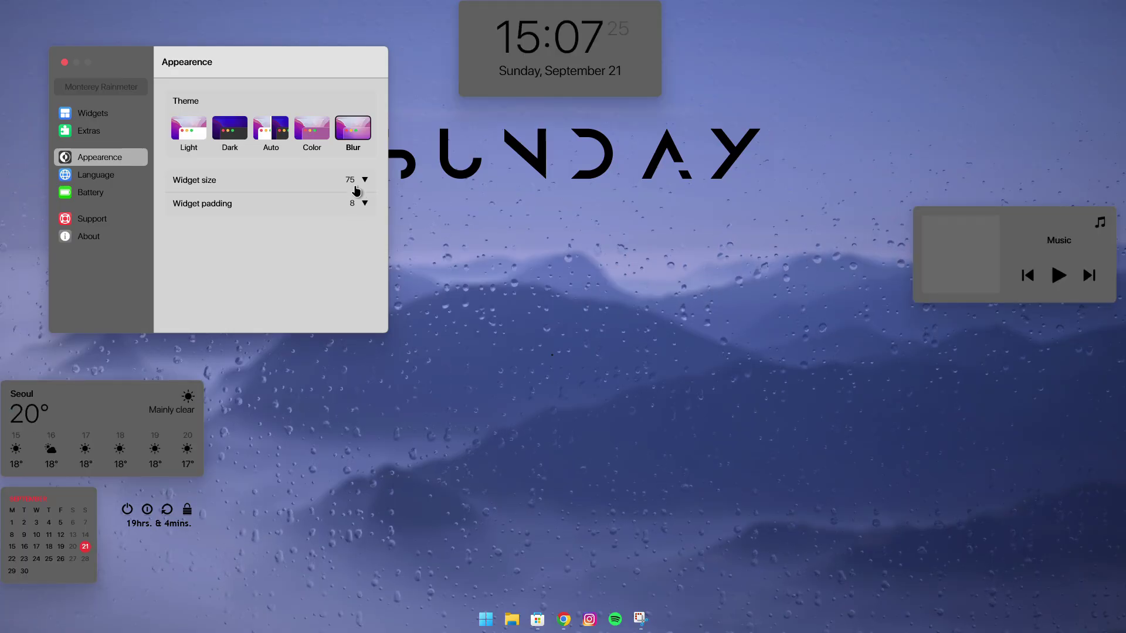
Preview the Auto, Light and Dark widget themes and return to the Color theme
left_click(319, 129)
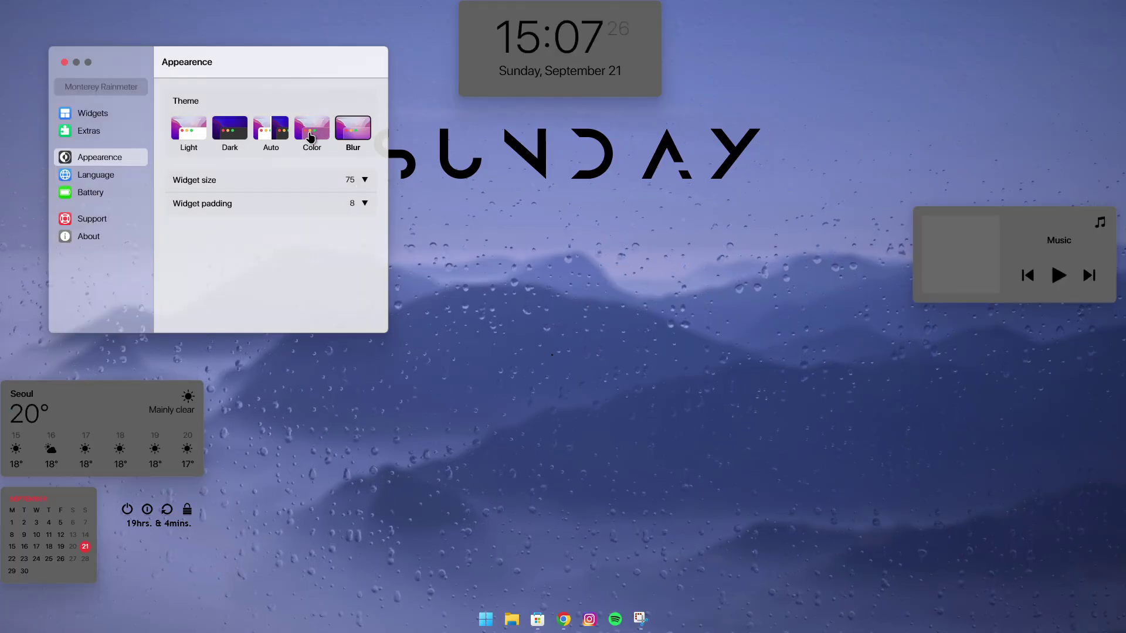
left_click(283, 131)
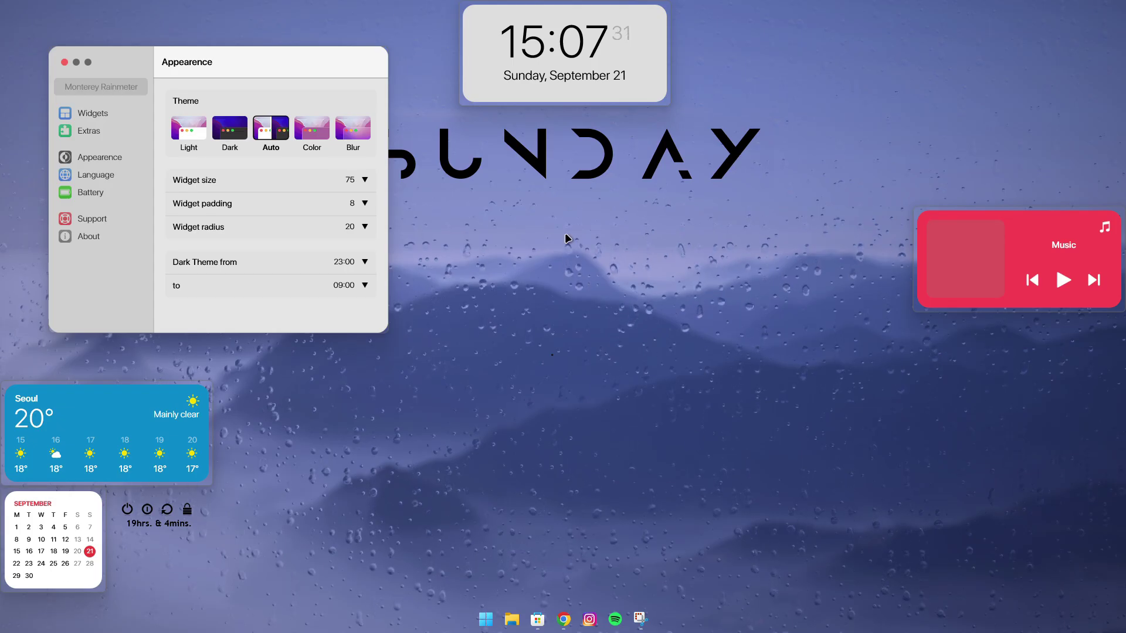
left_click(193, 127)
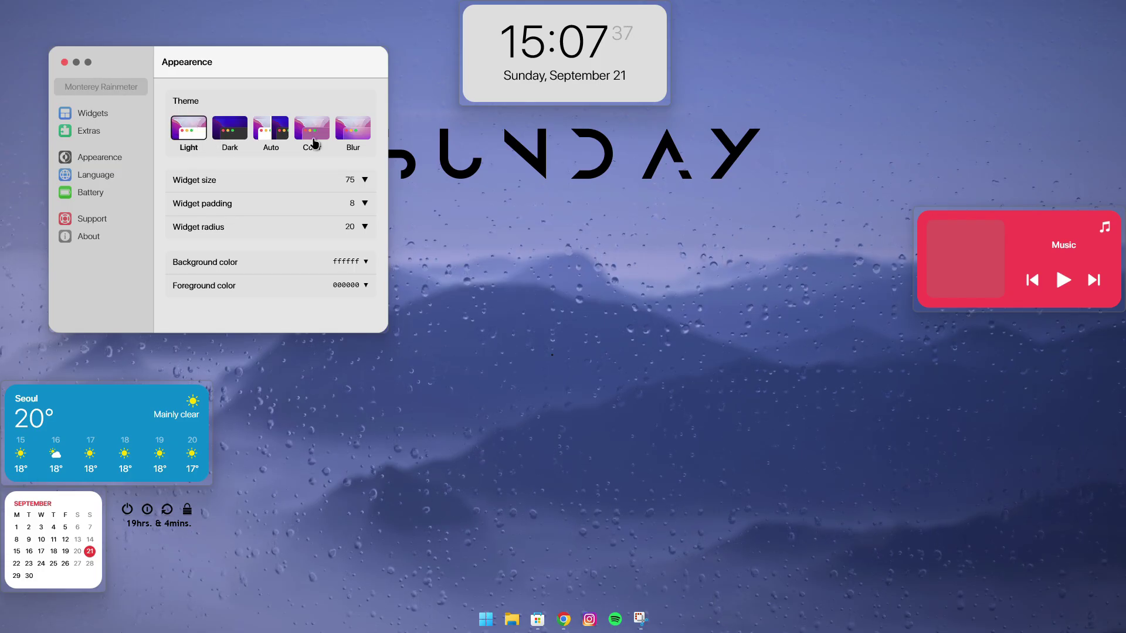
left_click(234, 133)
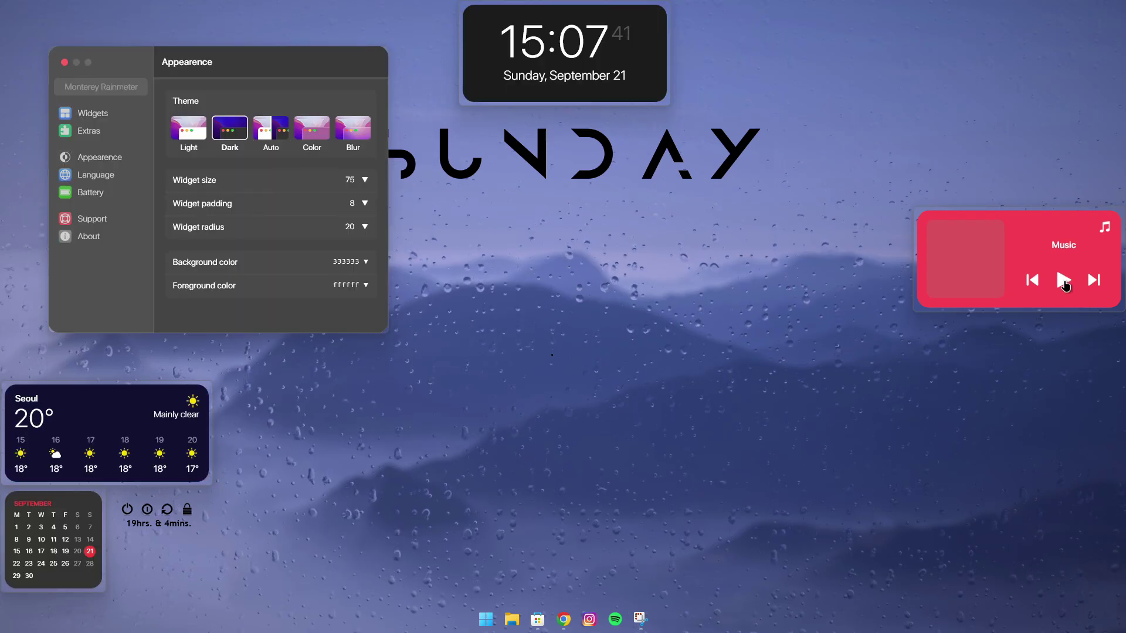
left_click(326, 139)
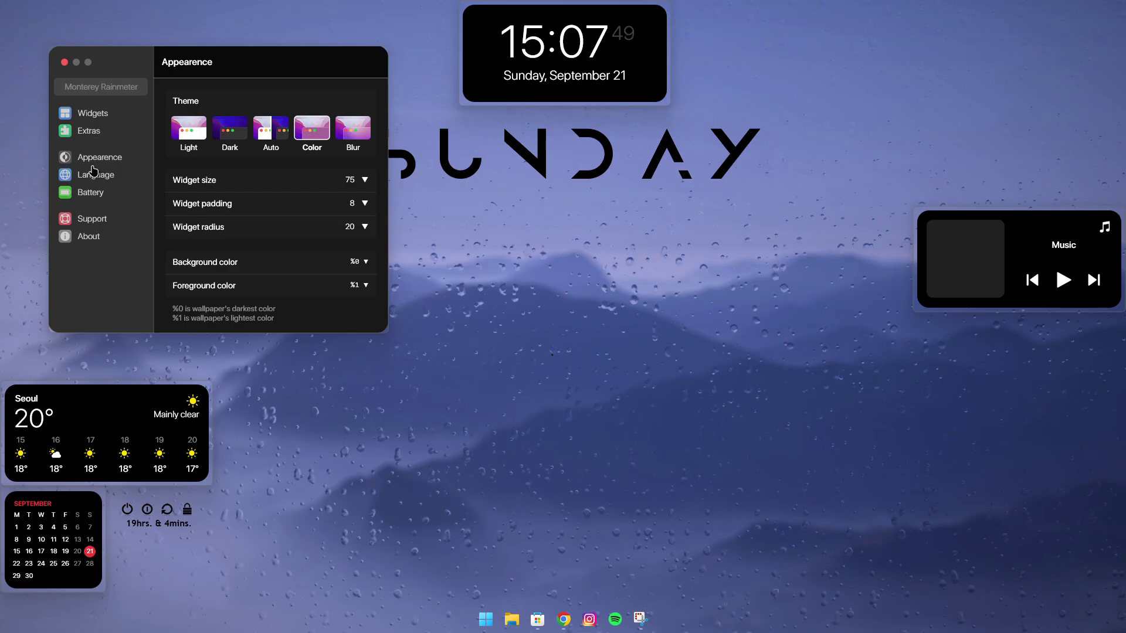
Enable the Volume widget, set its size to Small and place it directly beneath the power buttons
left_click(93, 193)
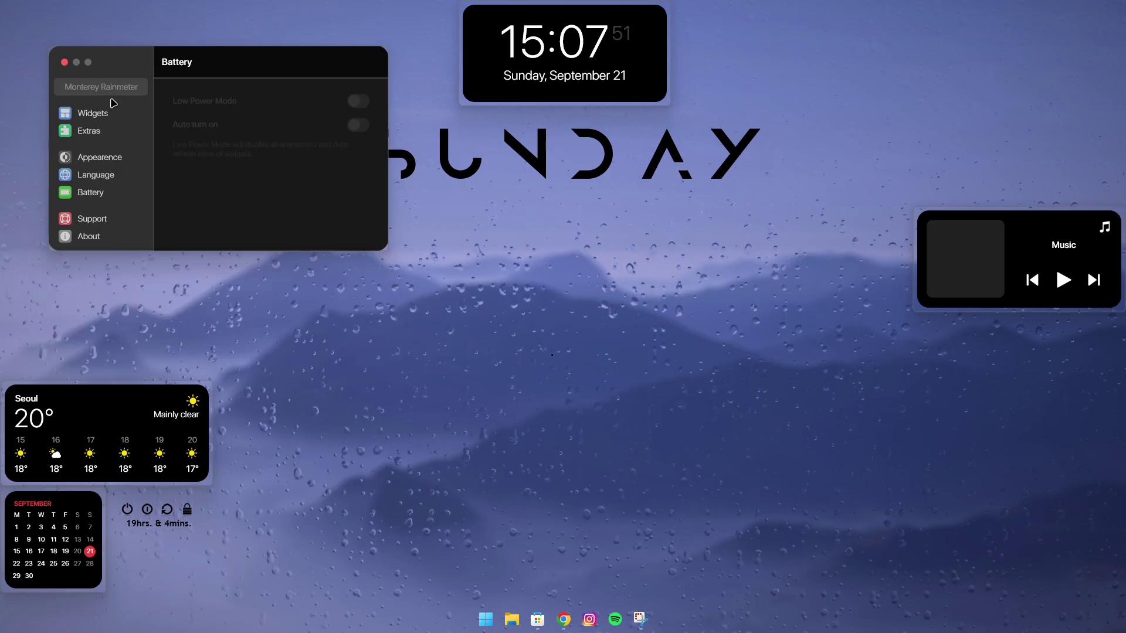
left_click(107, 121)
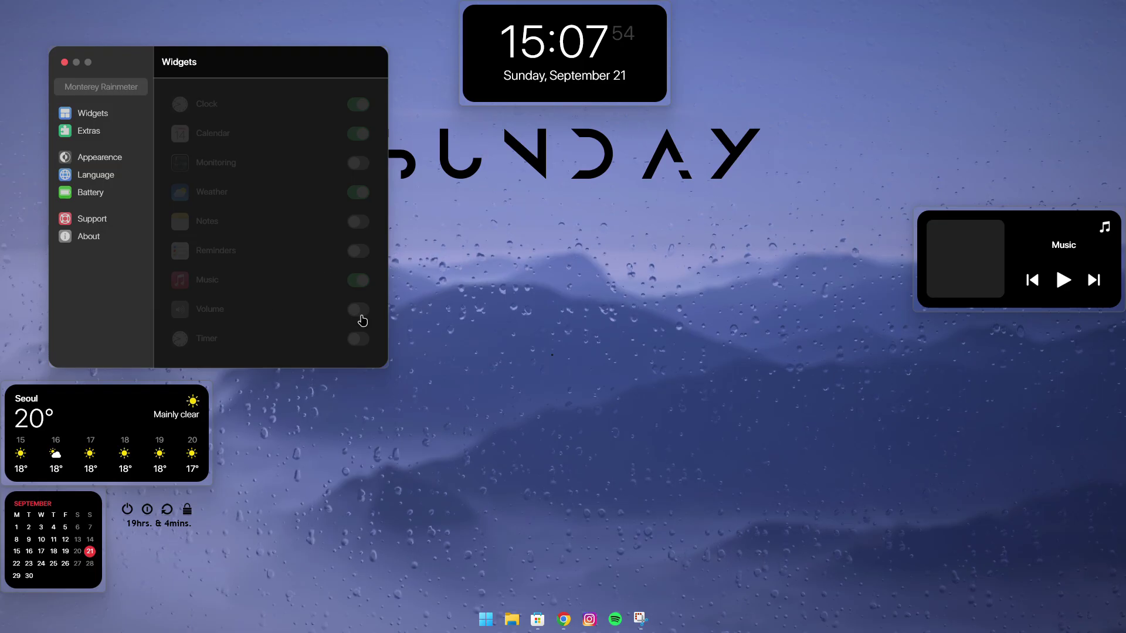
left_click(360, 315)
right_click(83, 43)
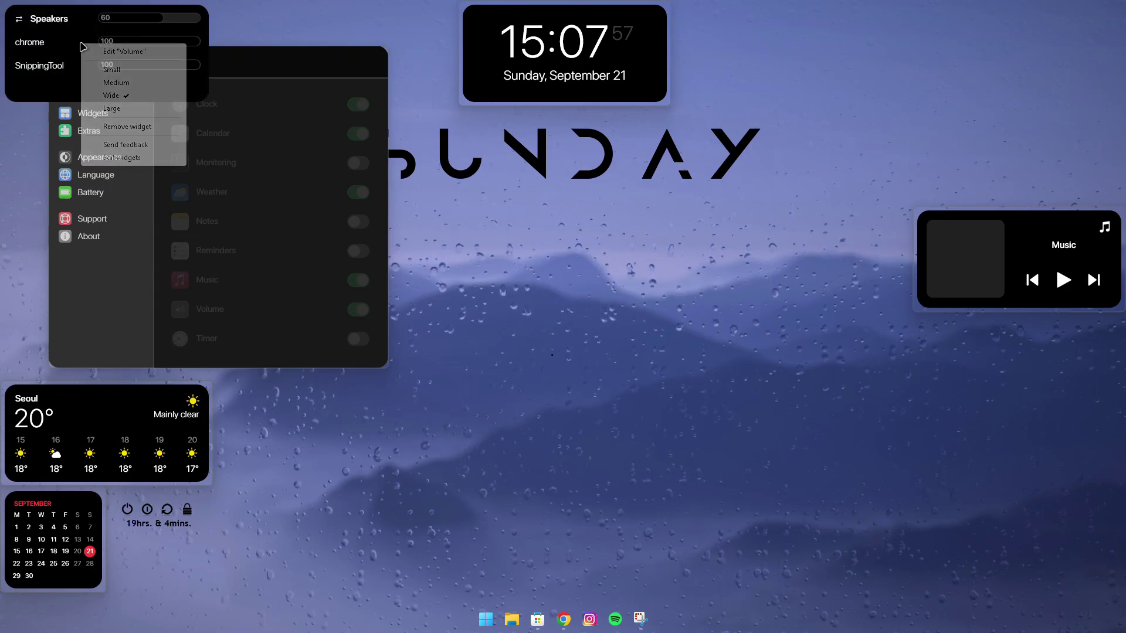
left_click(132, 72)
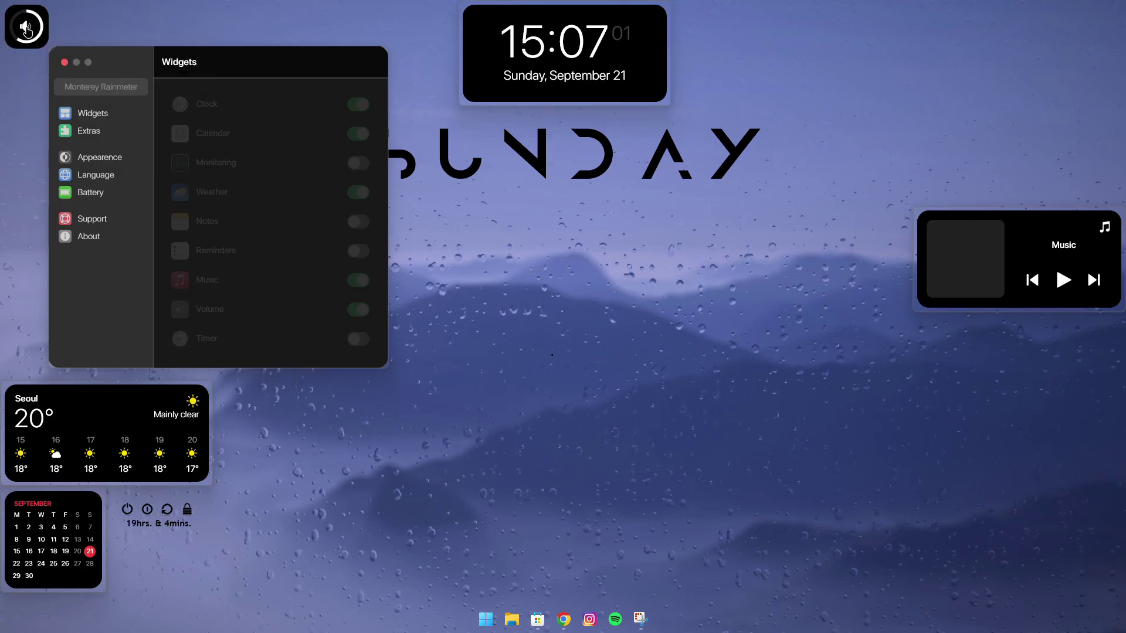
left_click_drag(26, 29, 144, 563)
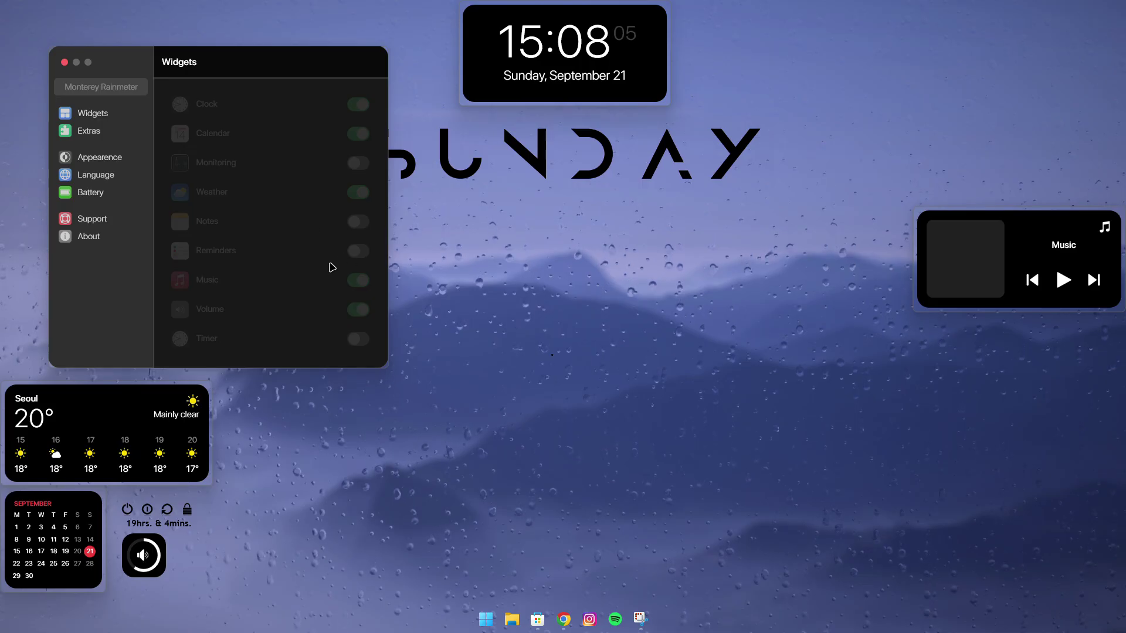
Try the Notes widget near the middle of the desktop and disable it
left_click(361, 225)
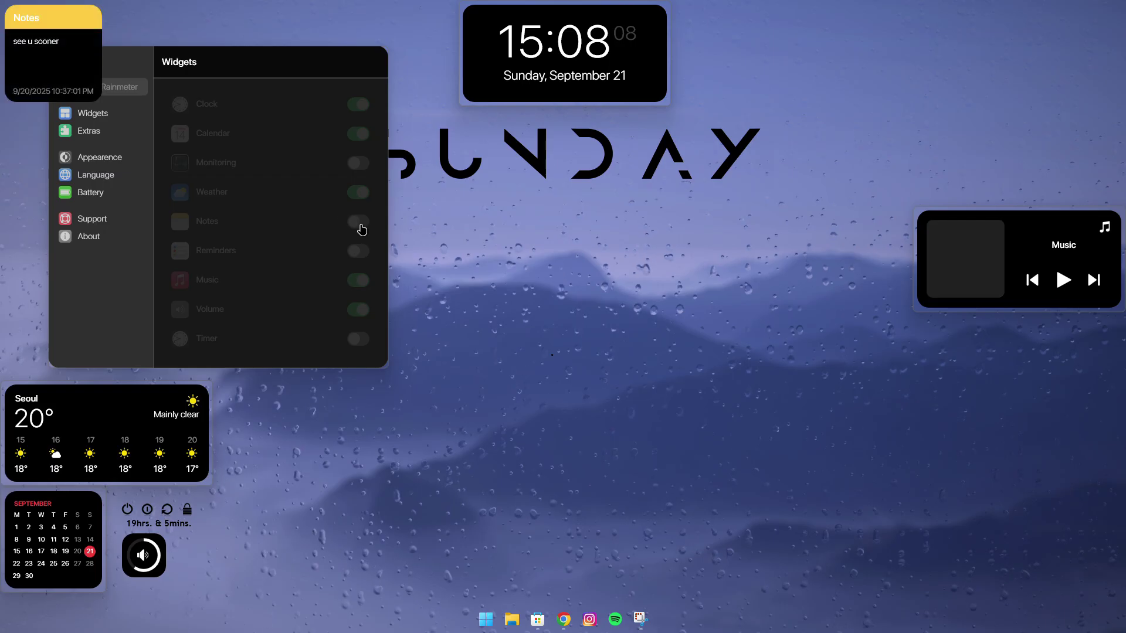
left_click_drag(11, 24, 665, 318)
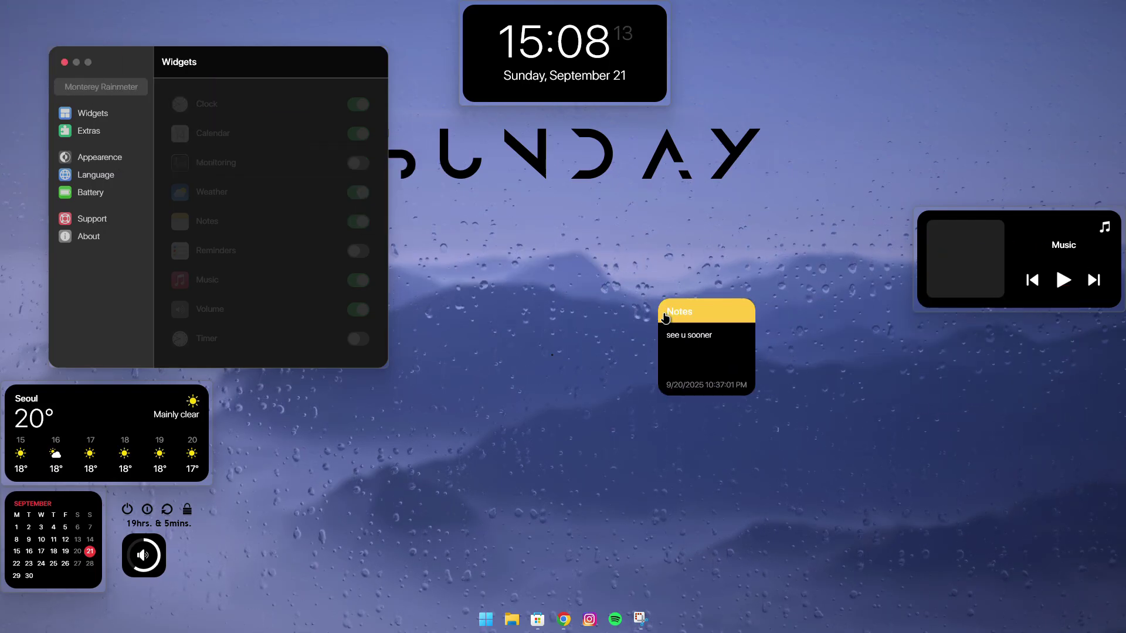
left_click(359, 225)
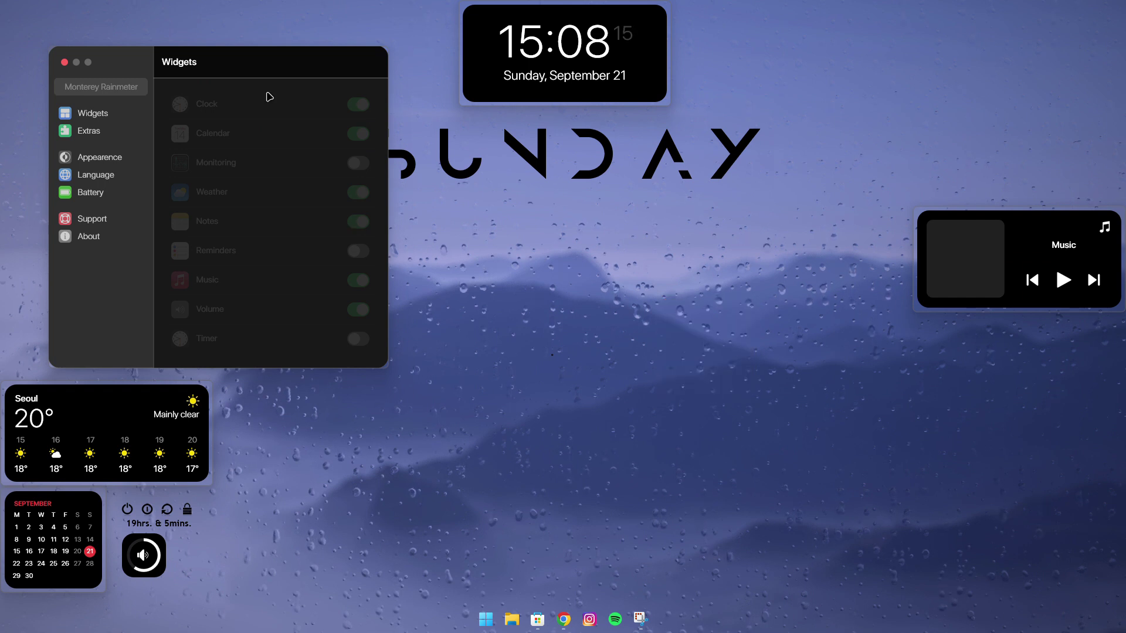
Close the Monterey settings window
left_click(65, 63)
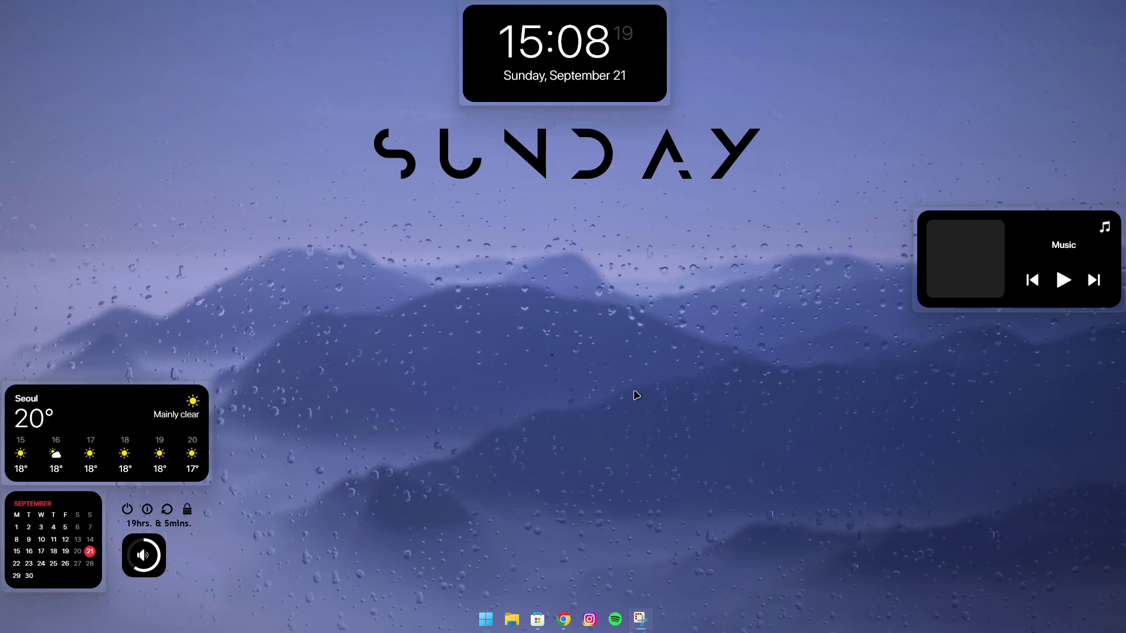